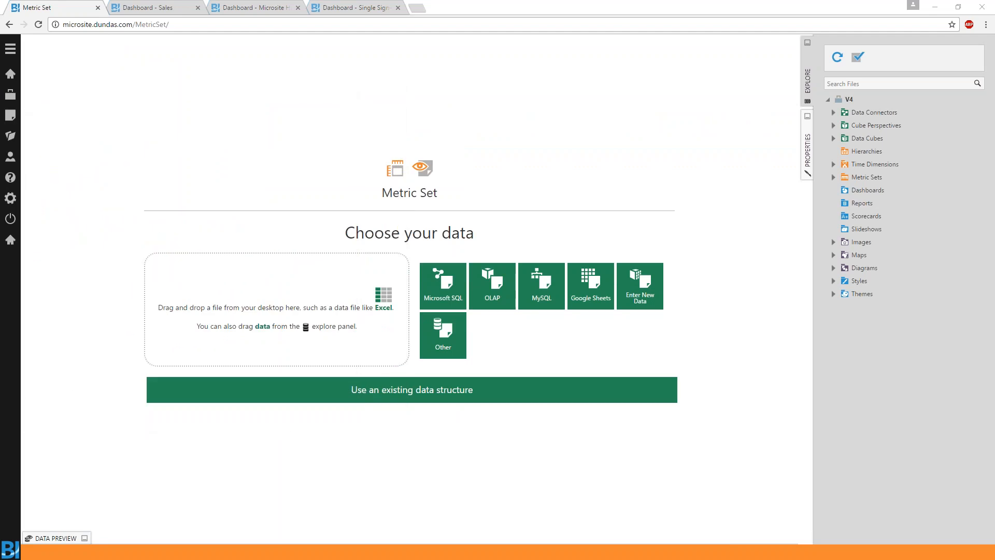
Step: Create a new metric set from the Excel file Sales by Country and Time 2012-2016.xlsx in the V4 folder
drag(0, 115, 463, 107)
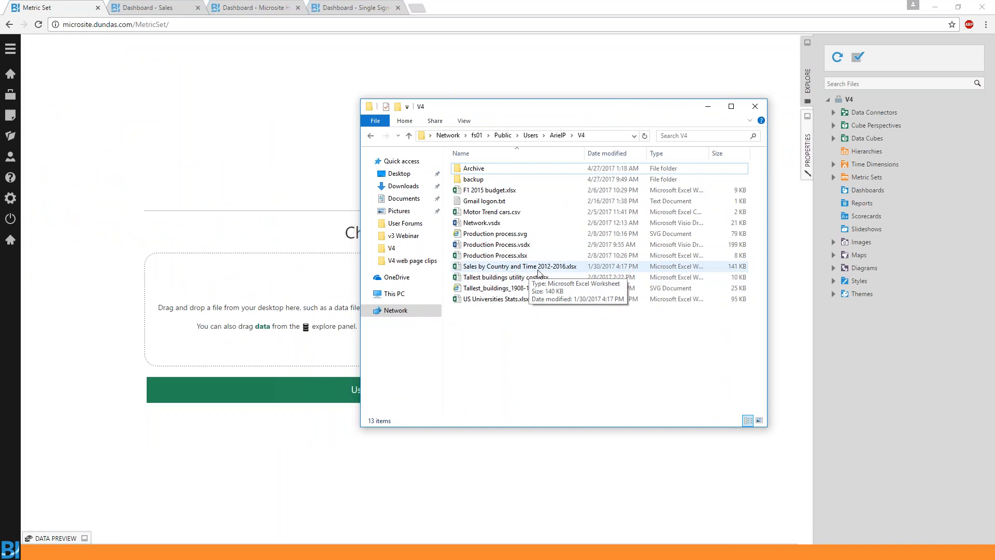
drag(538, 271, 259, 310)
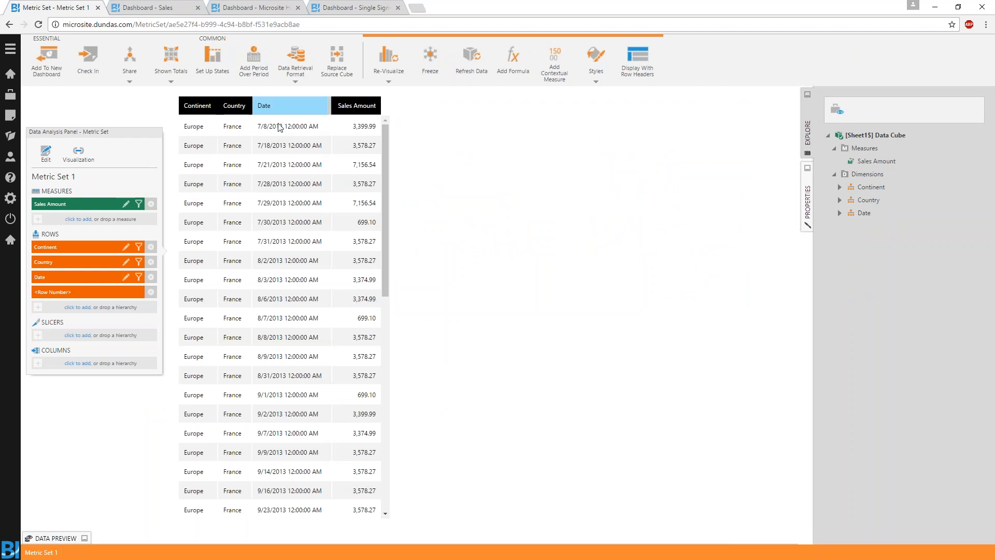
Step: Remove Row Number from the metric set's rows and move Country and Continent to the slicers
click(151, 292)
drag(79, 271, 81, 315)
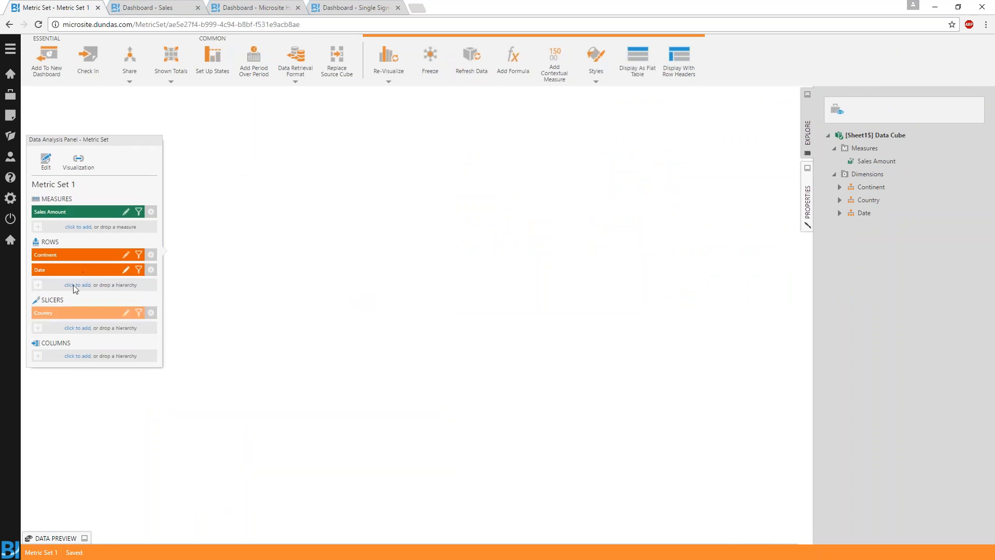
drag(79, 255, 83, 324)
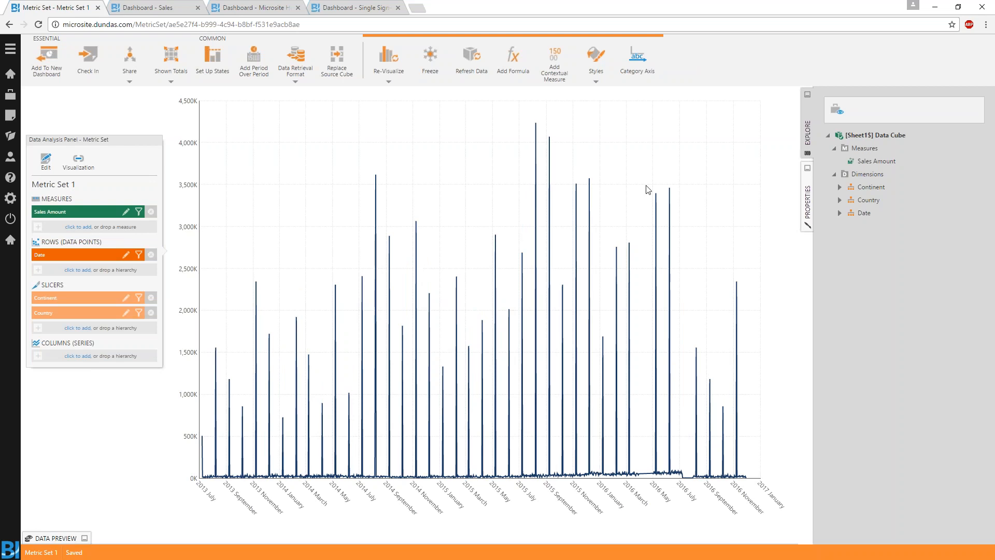
Step: Apply the Year > Month > Day hierarchy of Time Dimension2 to the Date row and drill down into the months of 2016
click(837, 110)
click(843, 231)
drag(881, 243, 82, 255)
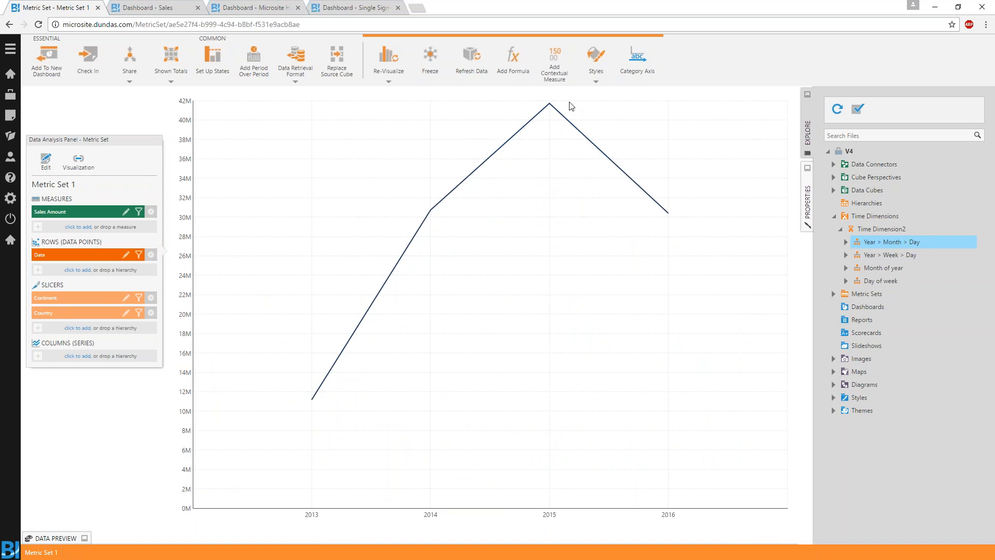
right_click(663, 210)
click(695, 399)
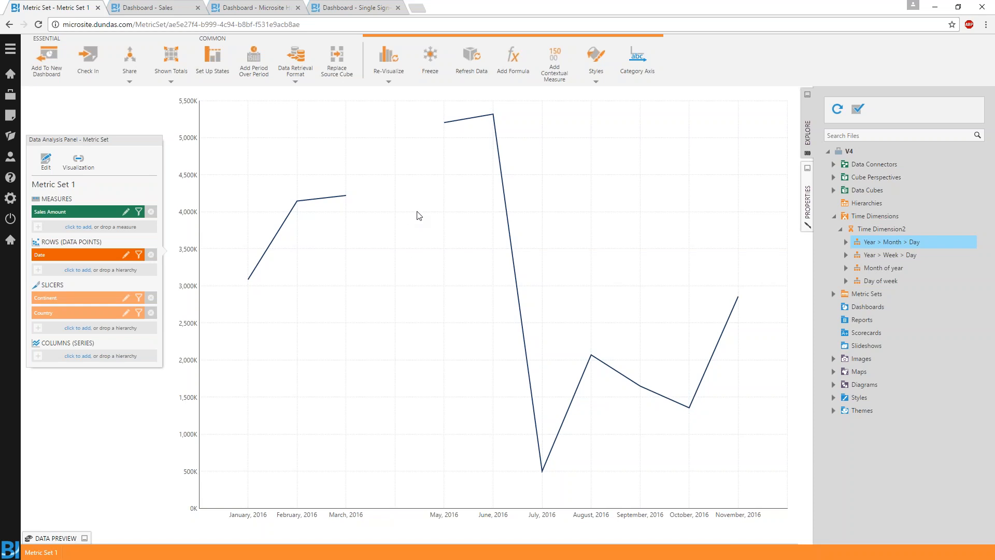
Step: Configure Sales Amount's missing data handling with input rule Full Nulls and output rule Average, affecting the Rows axis
click(120, 211)
scroll(95, 276, down, 5)
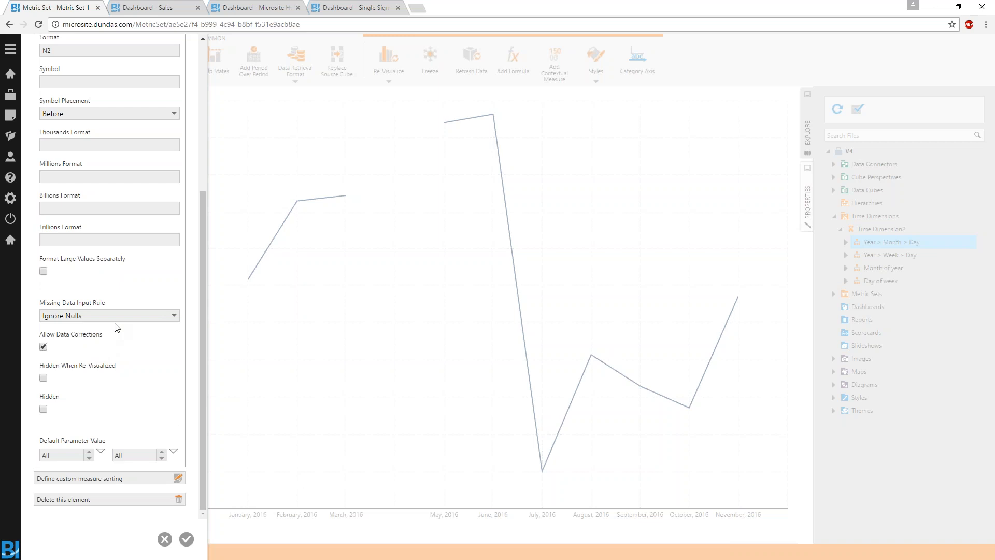
click(110, 316)
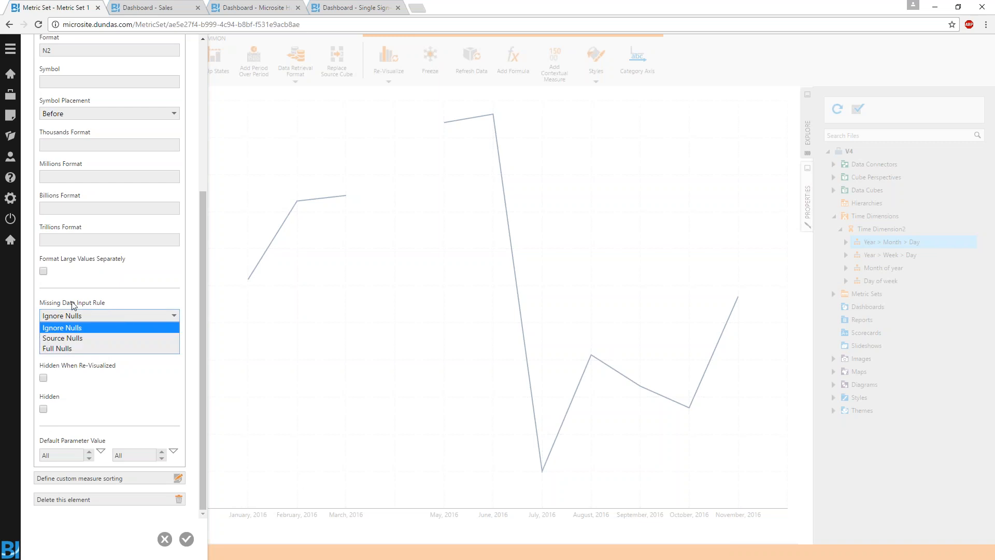
click(76, 348)
click(83, 348)
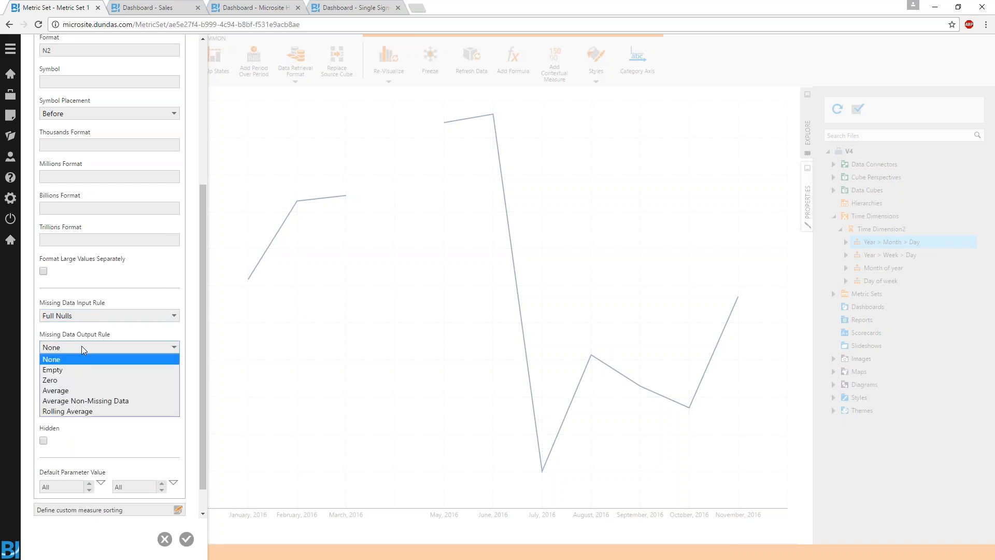
click(80, 390)
click(81, 379)
click(81, 412)
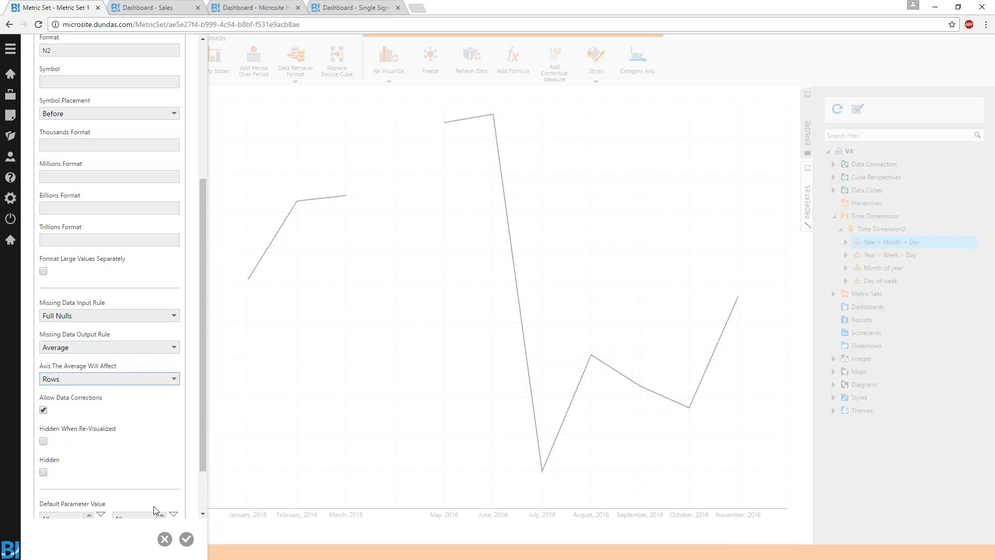
click(186, 539)
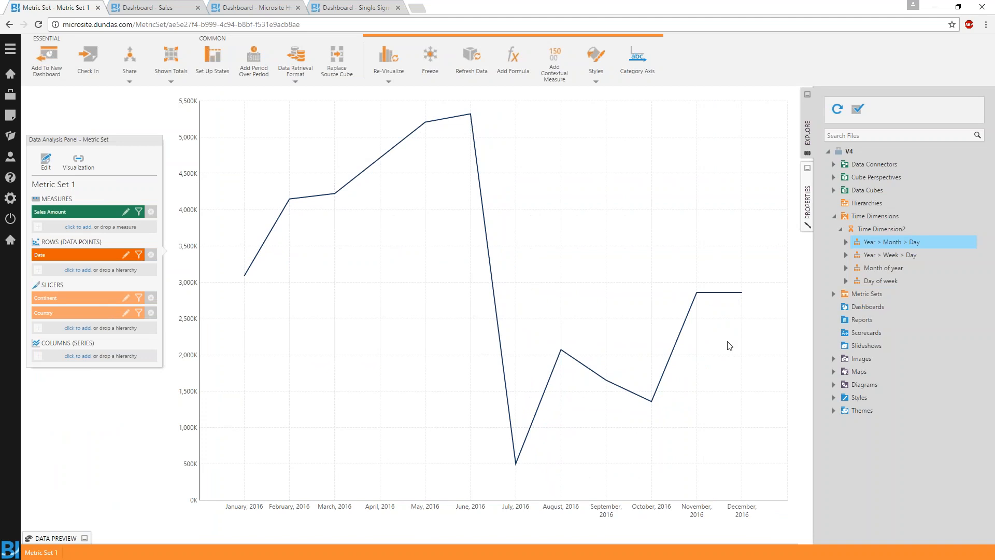
Step: Correct the December 2016 sales data point to a value of 6000000
right_click(734, 296)
scroll(767, 415, down, 3)
click(768, 505)
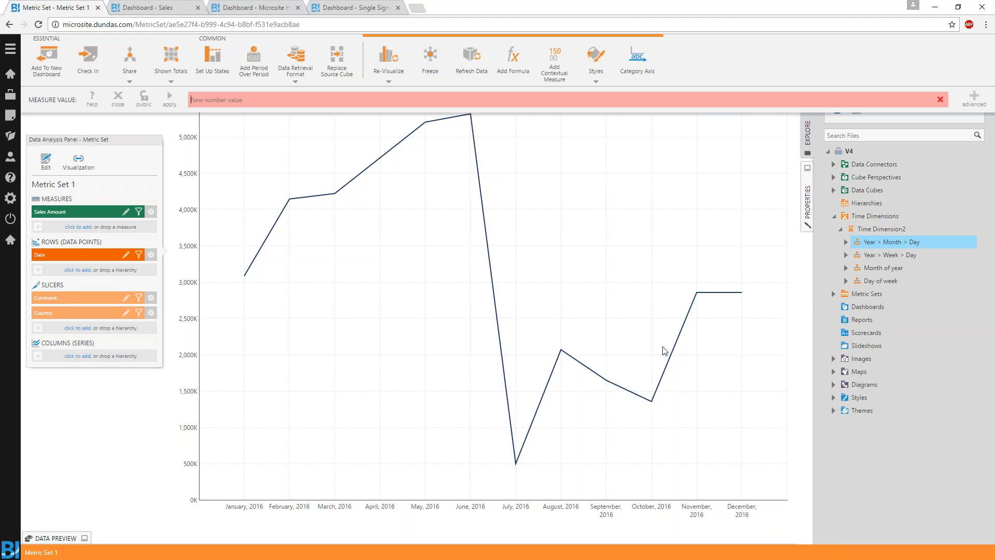
text(6000000)
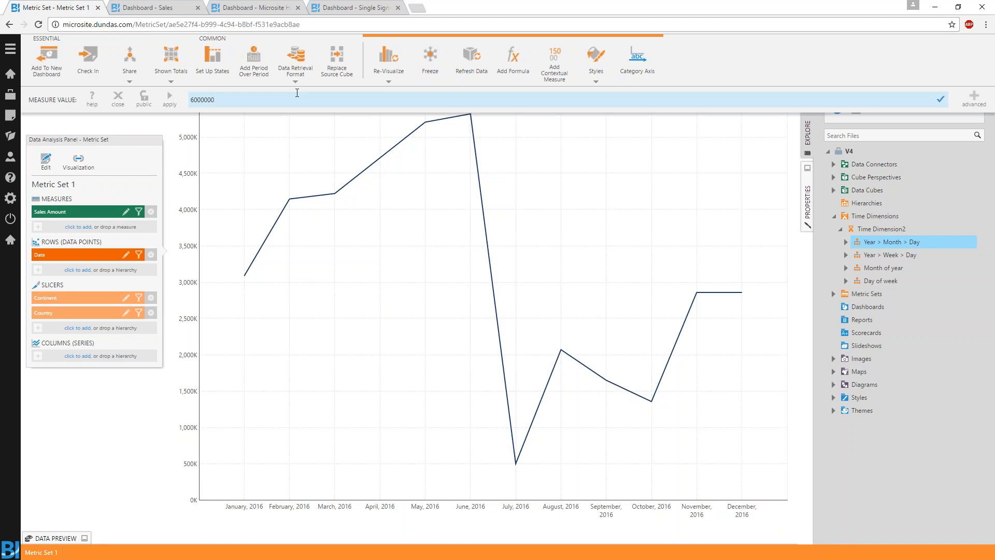
key(Return)
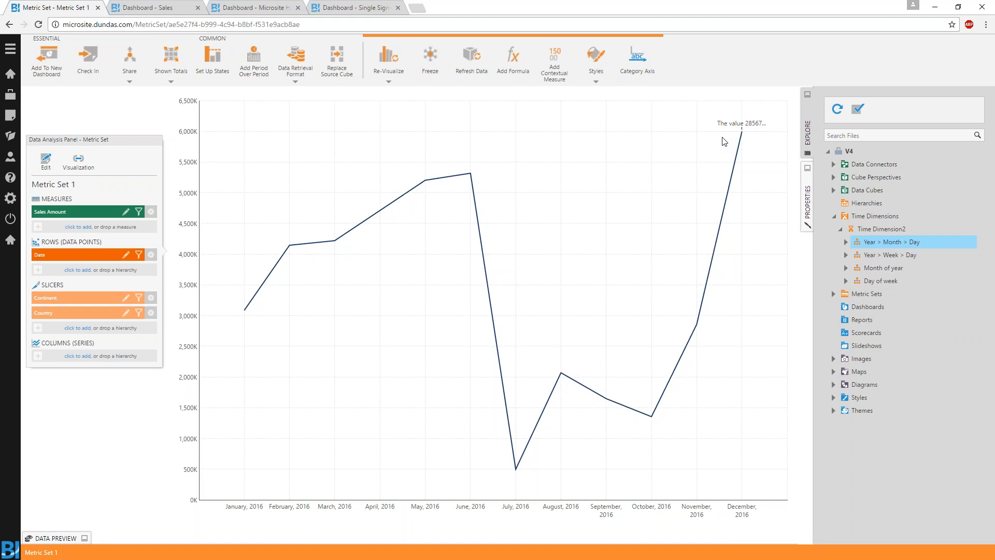
Step: Add a MOMENTUM formula on Sales Amount with a period of 1 to the line chart
click(514, 63)
text(mom)
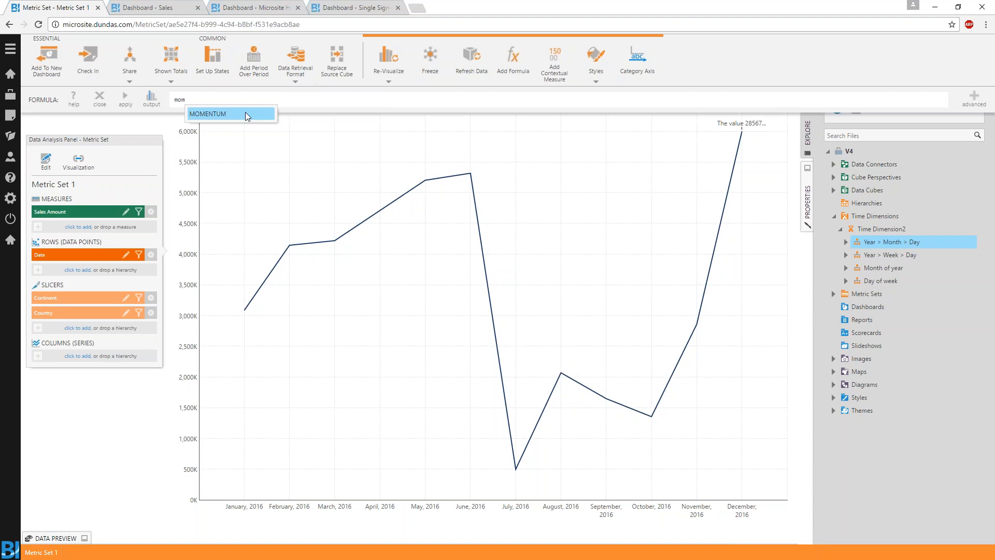
click(245, 114)
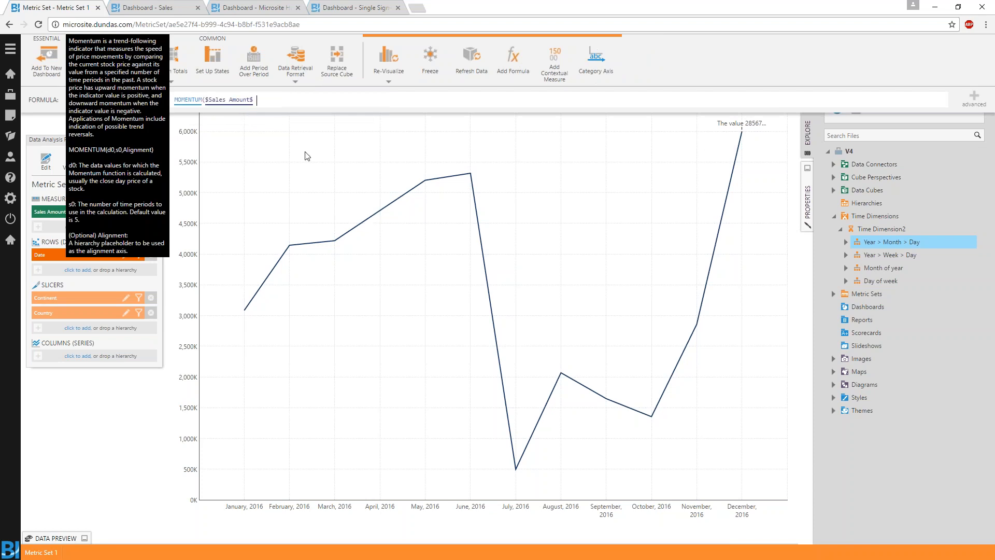
text(,1))
click(126, 98)
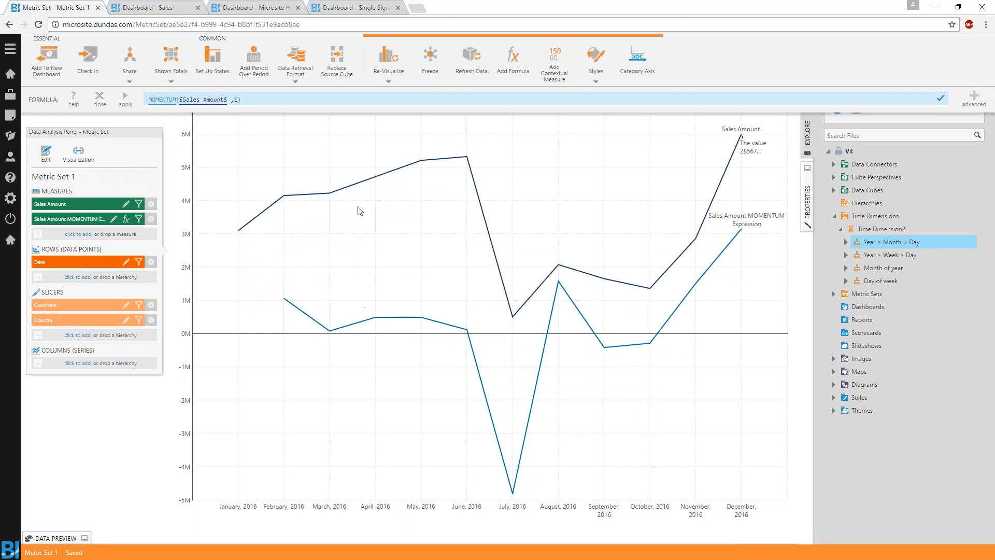
Step: Review the data correction note on the December 2016 point and remove that correction
click(763, 145)
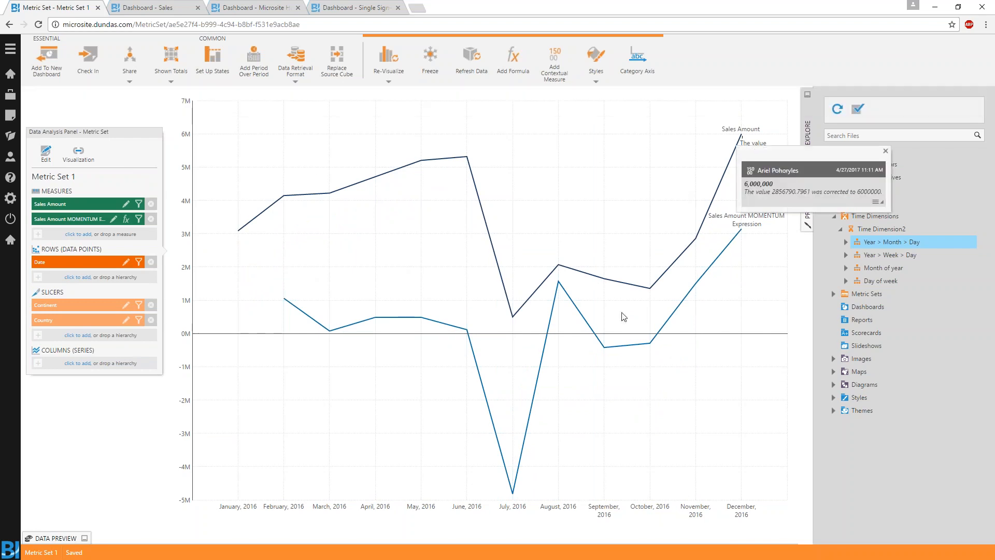
click(887, 152)
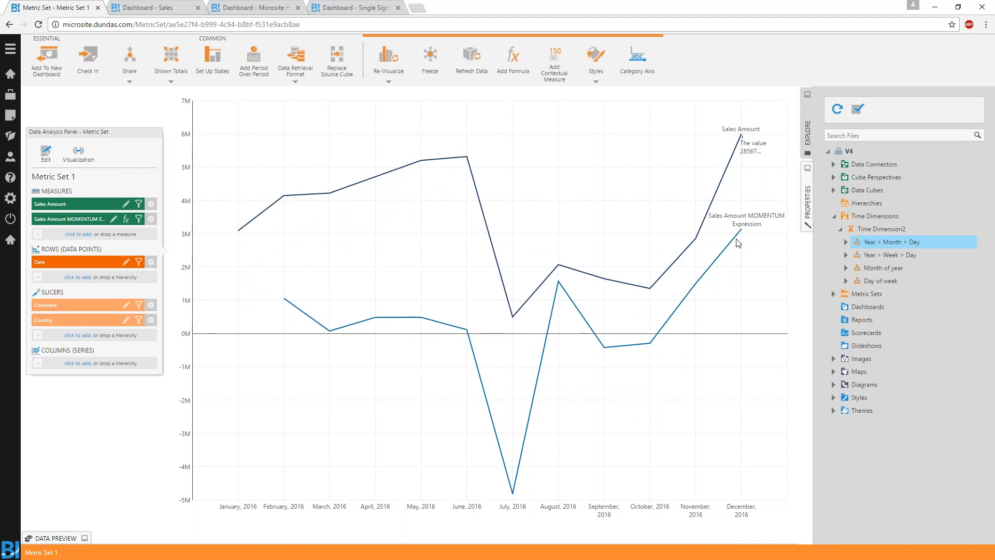
click(755, 157)
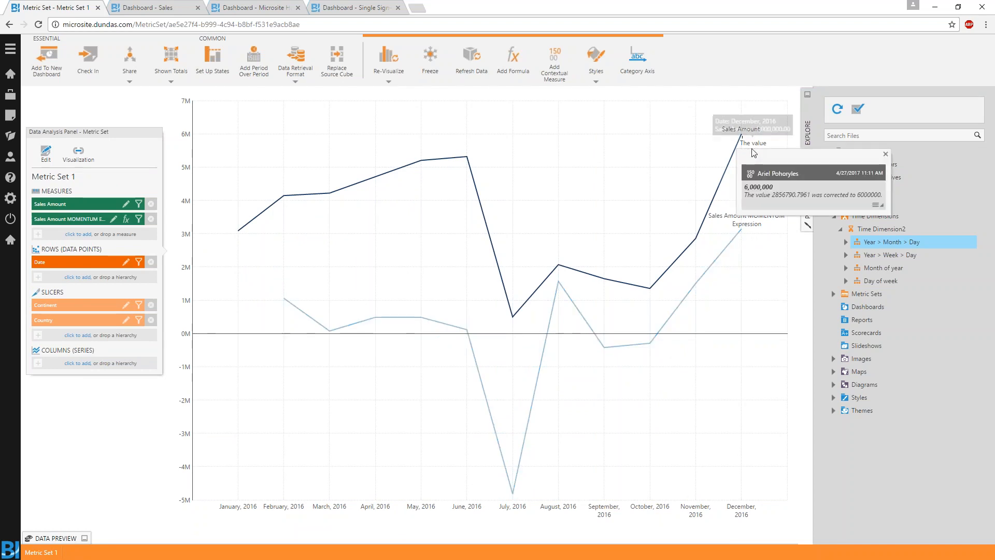
click(876, 205)
click(900, 227)
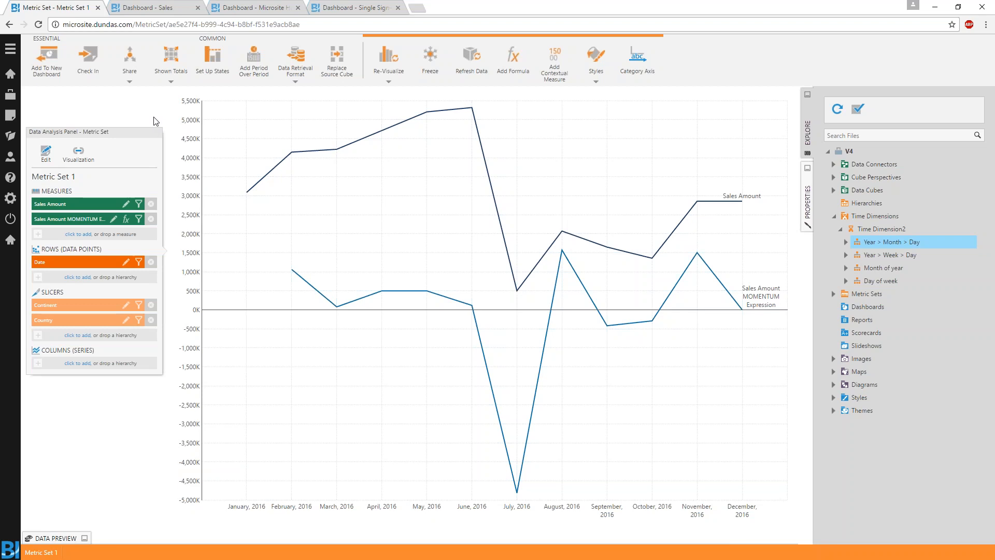
Step: Switch to the Sales dashboard and open the Avg. Revenue By Country chart's metric set in the full-screen editor
click(158, 9)
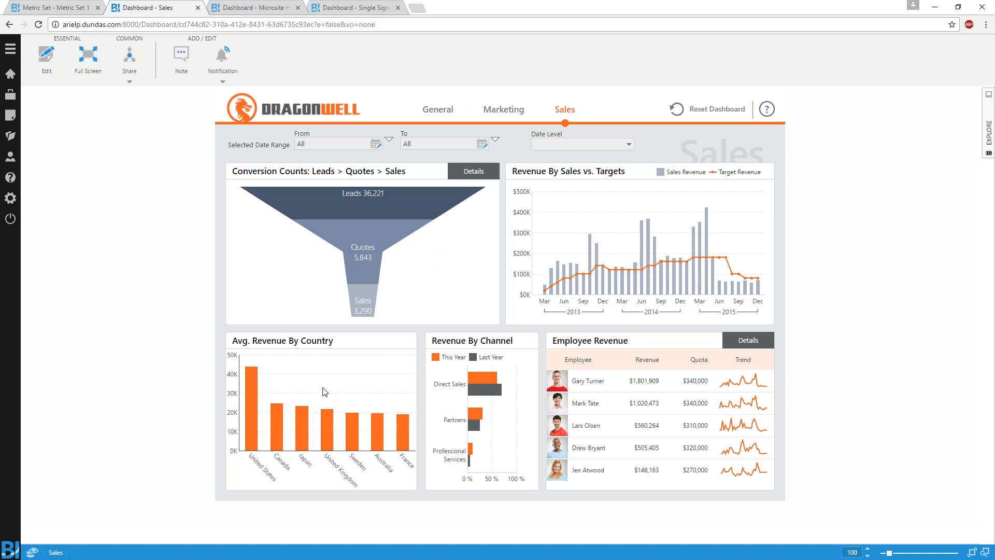
right_click(300, 365)
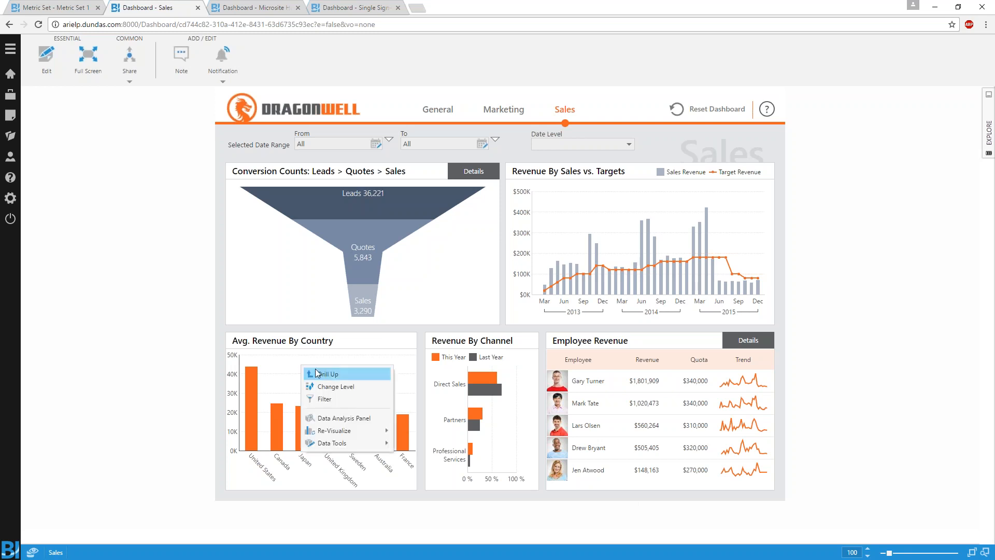
click(338, 462)
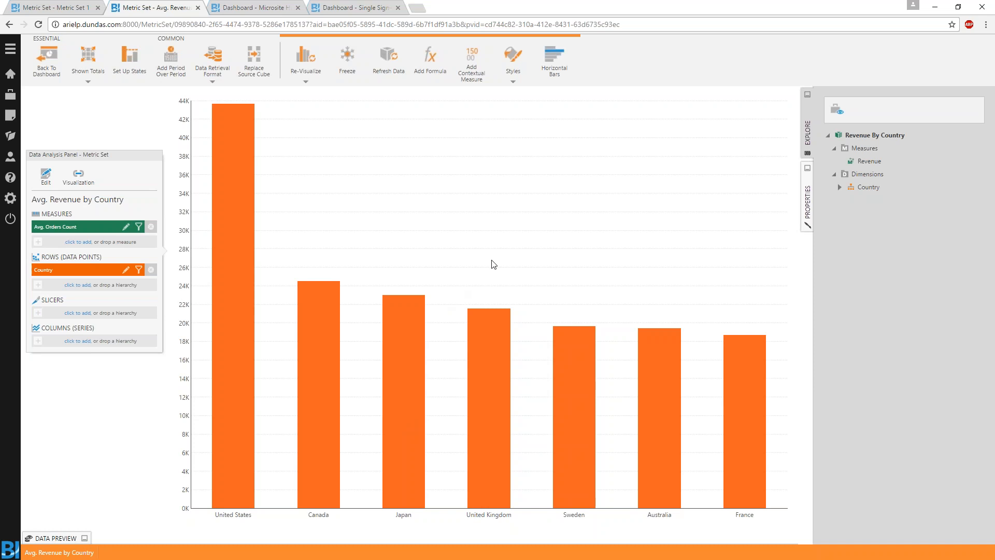
Step: Turn off Hide Total Values in the revenue bar chart's properties
click(808, 200)
scroll(882, 305, down, 3)
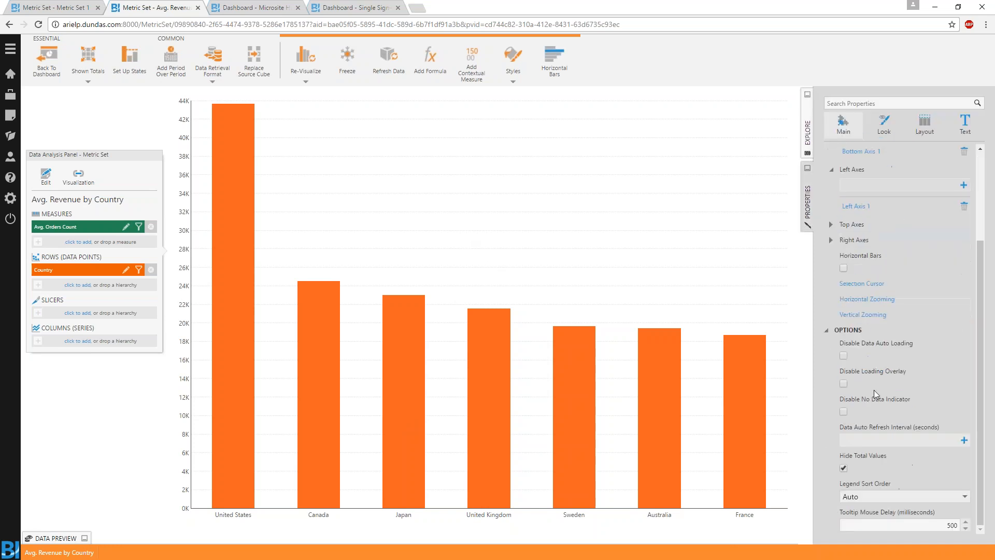
click(844, 468)
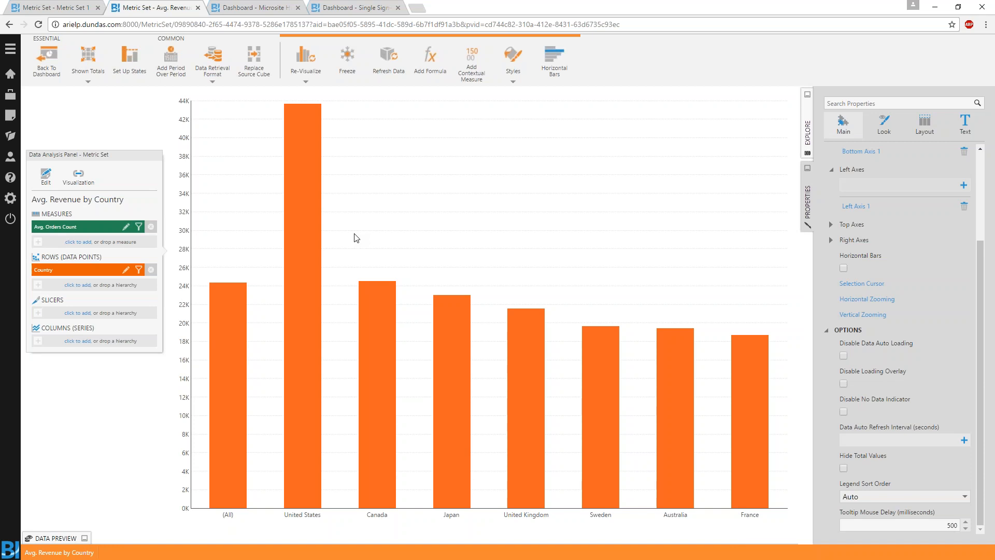
Step: Add a contextual measure with a value of 24400 to the bar chart
click(475, 63)
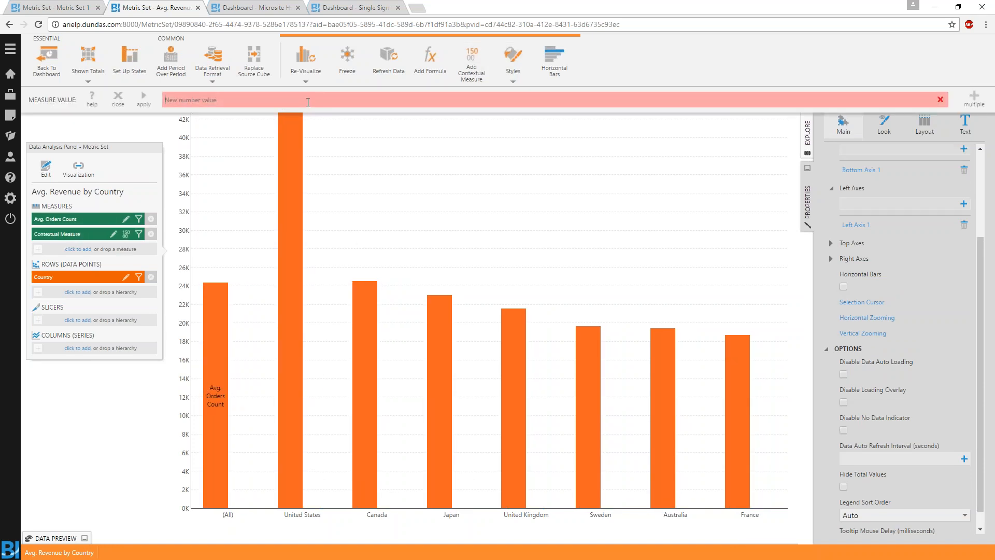
text(24400)
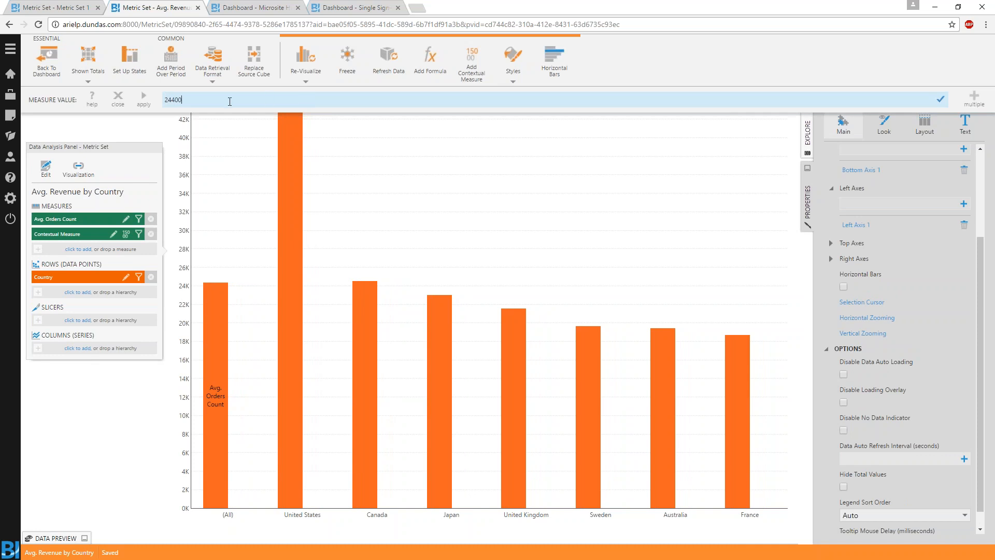
click(145, 98)
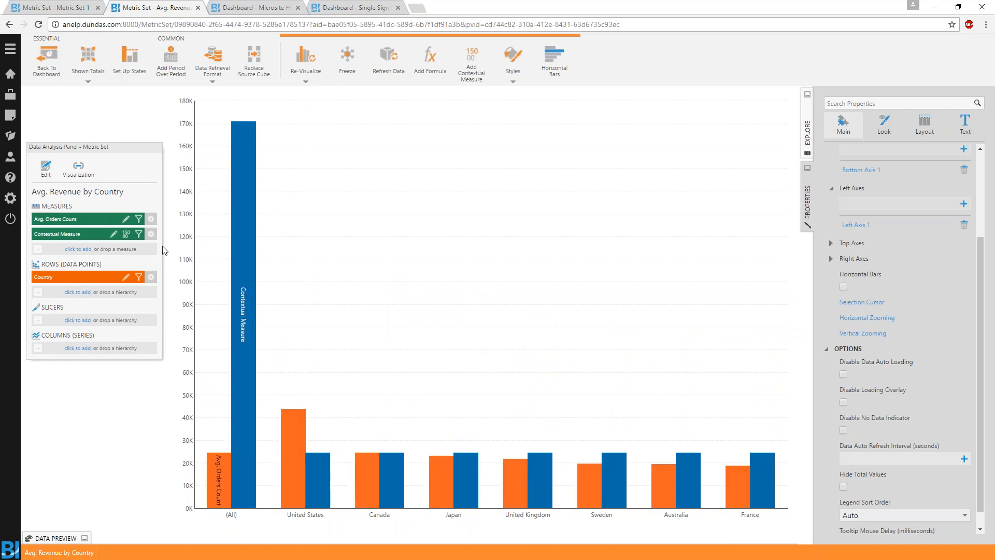
Step: Caption the contextual measure Target and set its aggregator to Average
click(115, 238)
drag(98, 109, 11, 99)
text(Target)
click(89, 207)
click(78, 222)
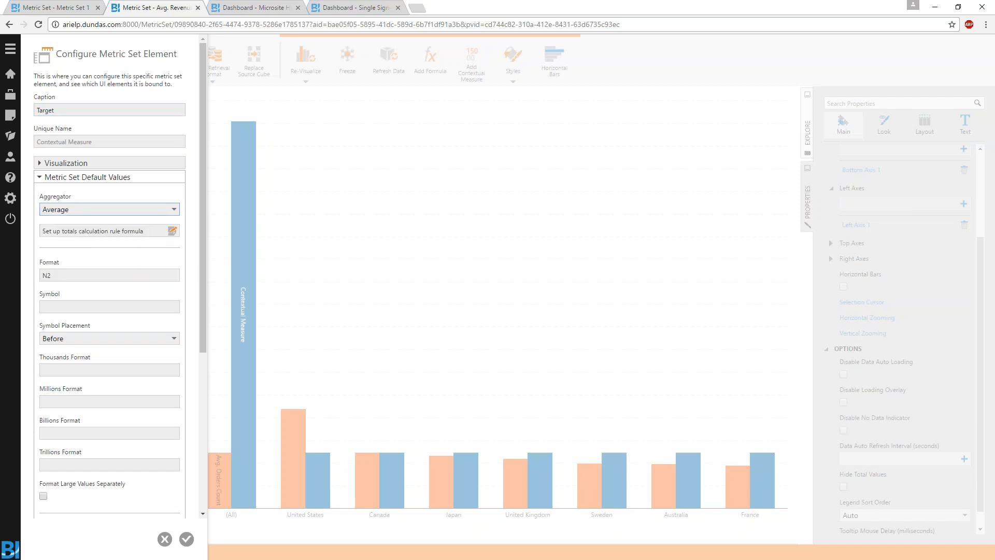
click(186, 539)
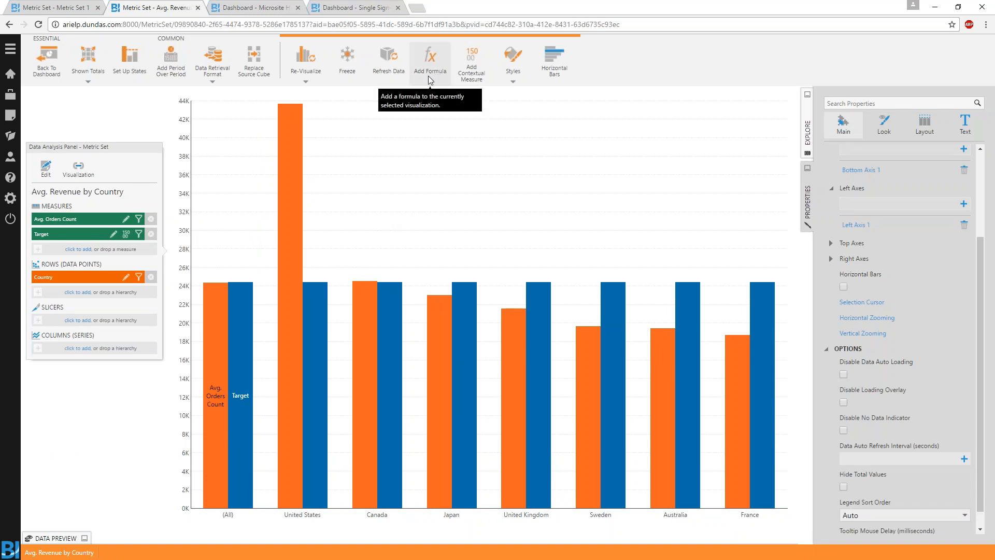
Step: Open the Target measure for entering multiple values and set the United States target to 35000
click(126, 234)
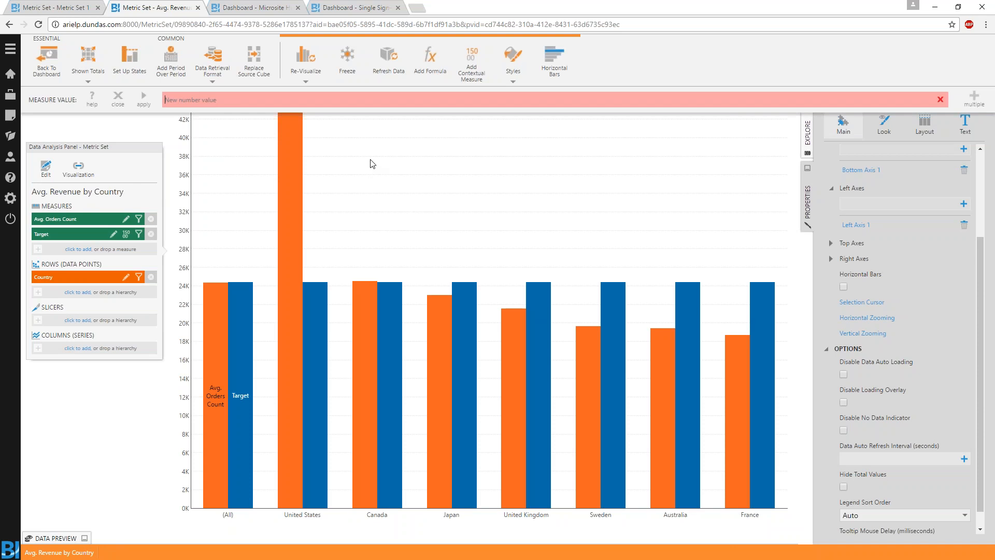
click(975, 96)
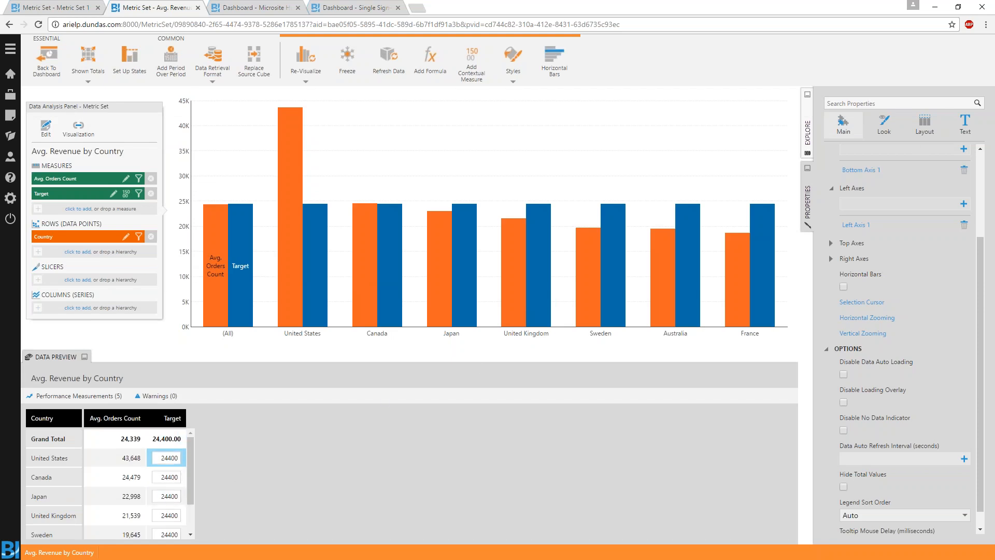
double_click(169, 457)
text(35000)
key(Return)
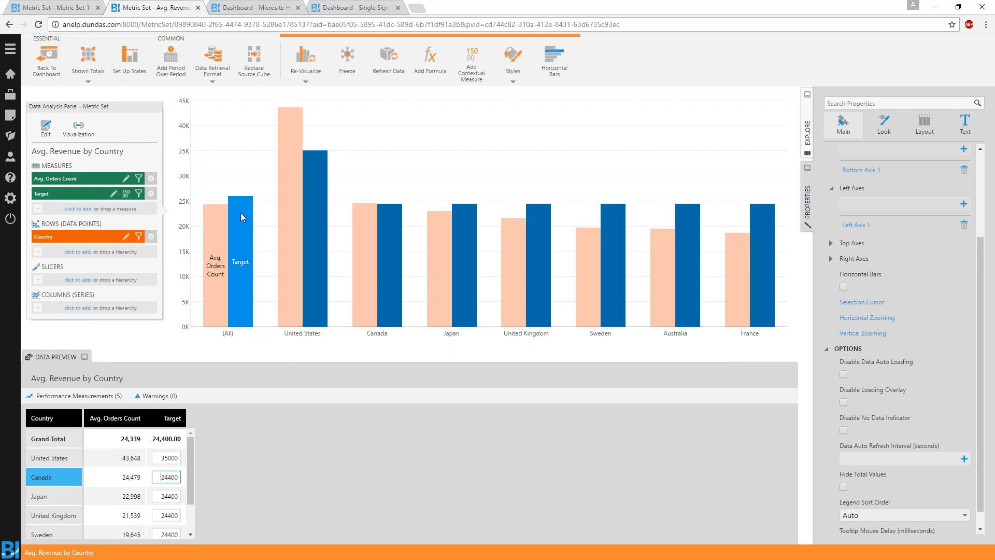
Step: Set Sweden's Target value to 18000 and close the data preview
click(174, 533)
text(18000)
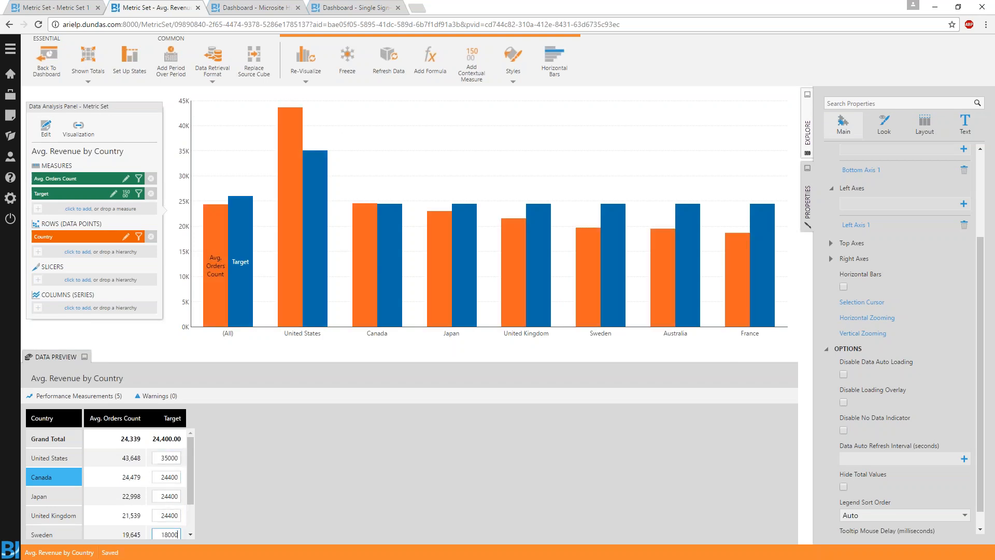
key(Tab)
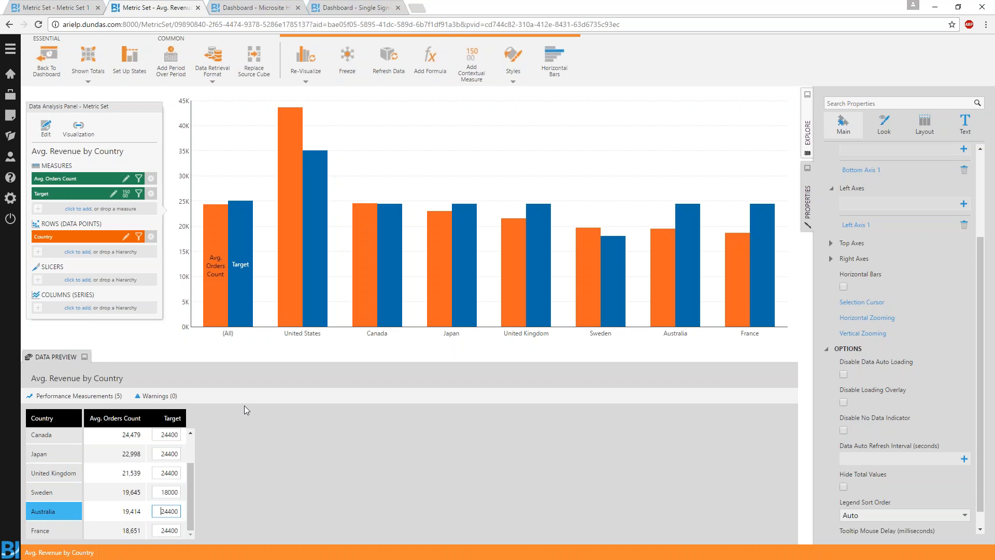
click(49, 358)
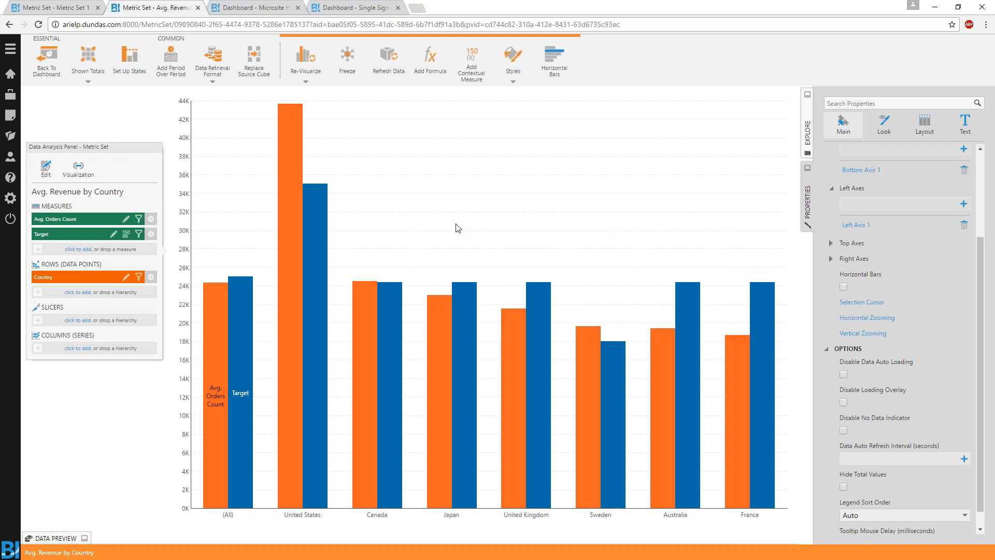
Step: Set up a state group named status for the revenue bar chart
click(130, 63)
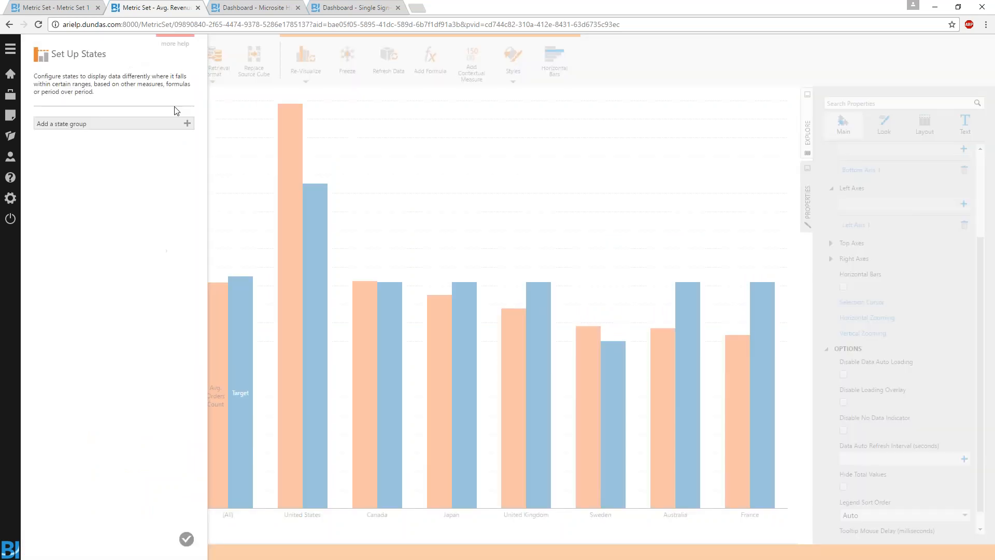
click(133, 126)
text(status)
key(Return)
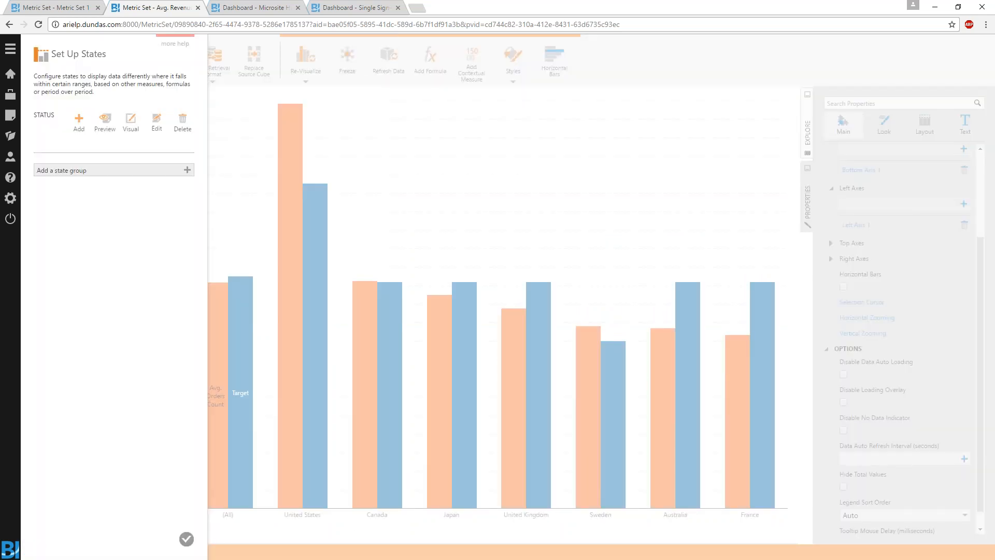
Step: Add a state named good to the status group for Avg. Orders Count greater than Target
click(82, 130)
text(good)
click(332, 163)
click(362, 173)
click(353, 200)
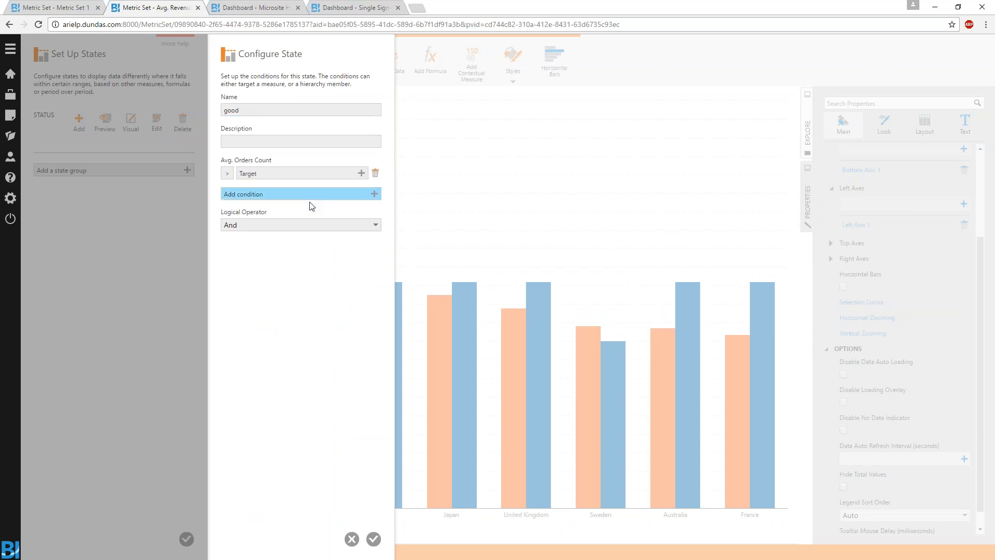
click(373, 539)
Step: Add a state named bad to the status group for Avg. Orders Count less than or equal to Target
click(79, 120)
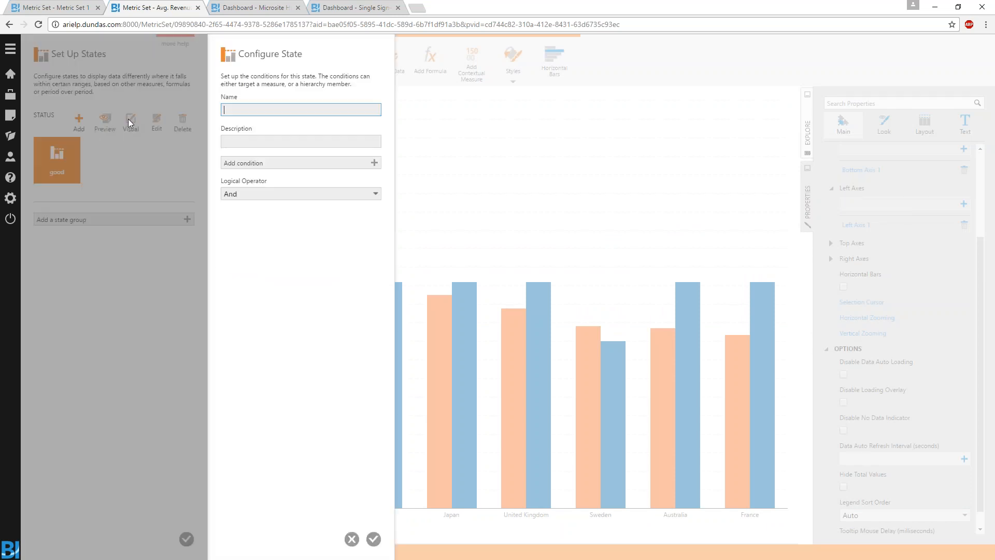
text(bad)
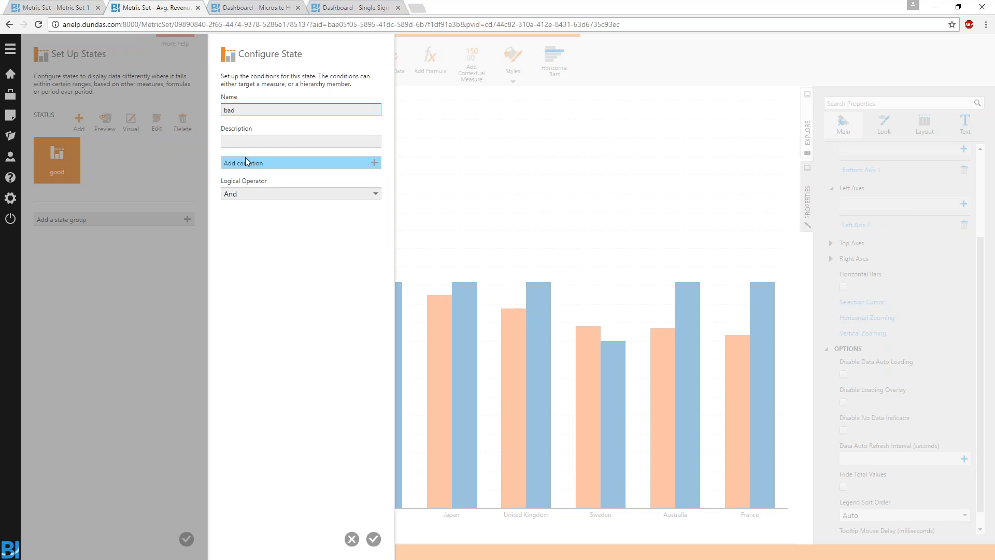
click(246, 160)
click(256, 175)
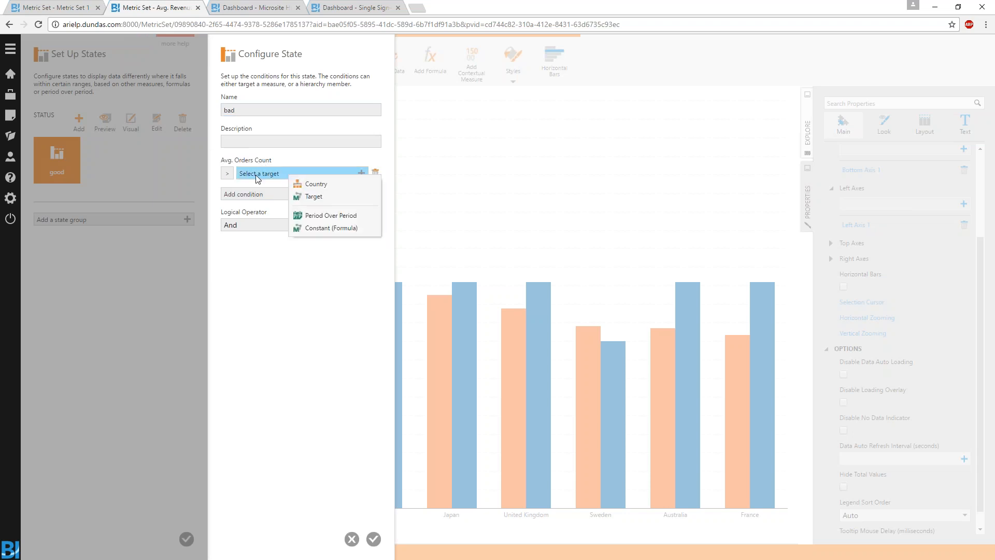
click(314, 196)
click(227, 173)
click(244, 233)
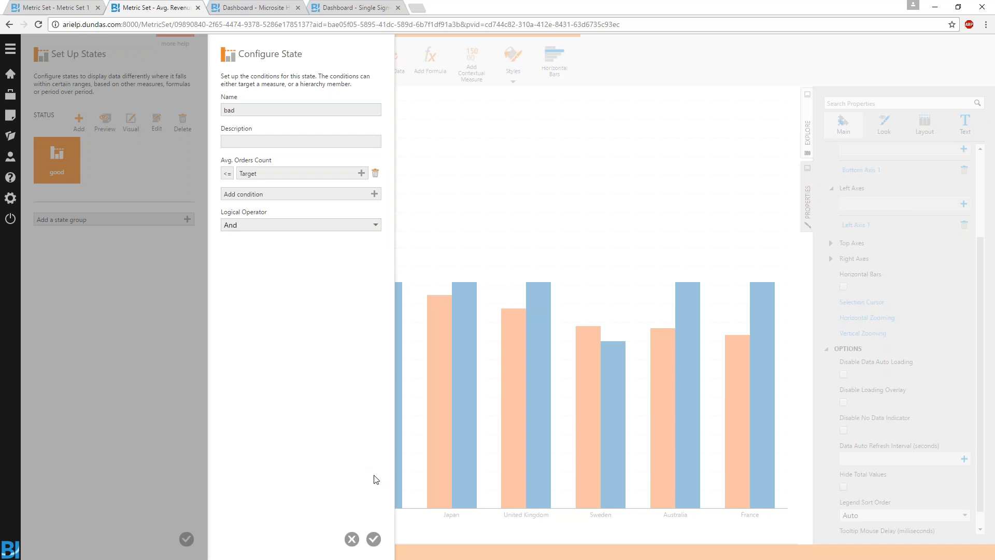
click(374, 540)
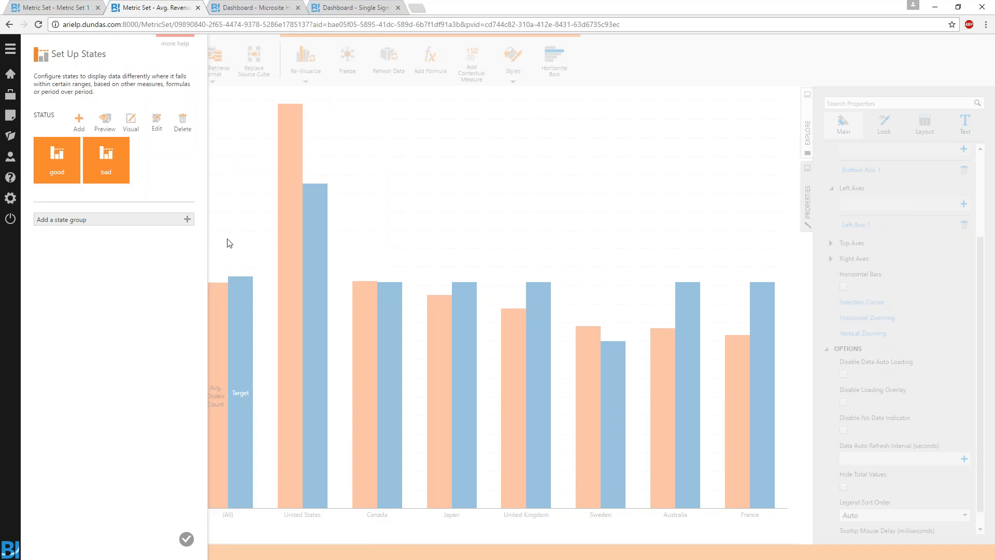
Step: Apply visual state styles to the Avg. Orders Count bars, green for good and red for bad, and hide the Target series
click(130, 125)
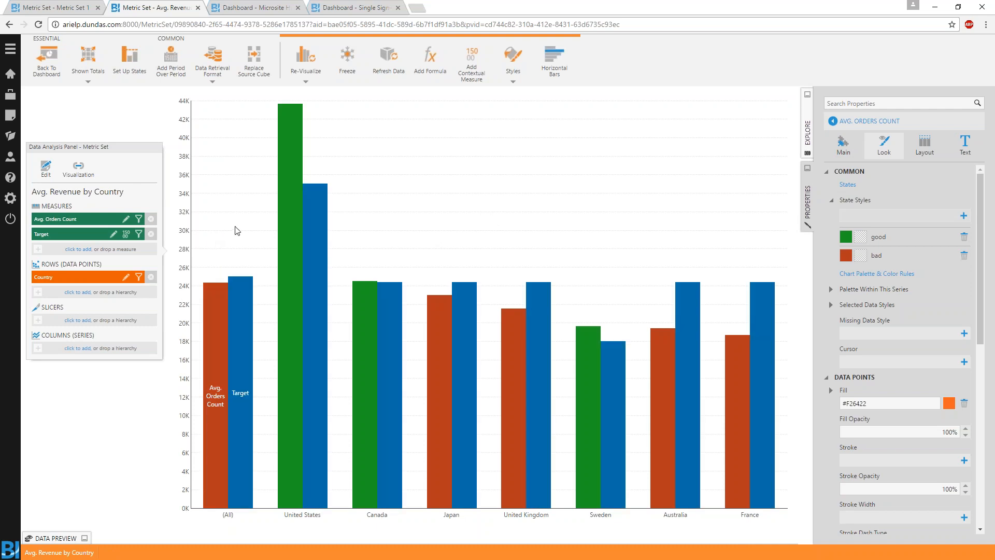
click(315, 220)
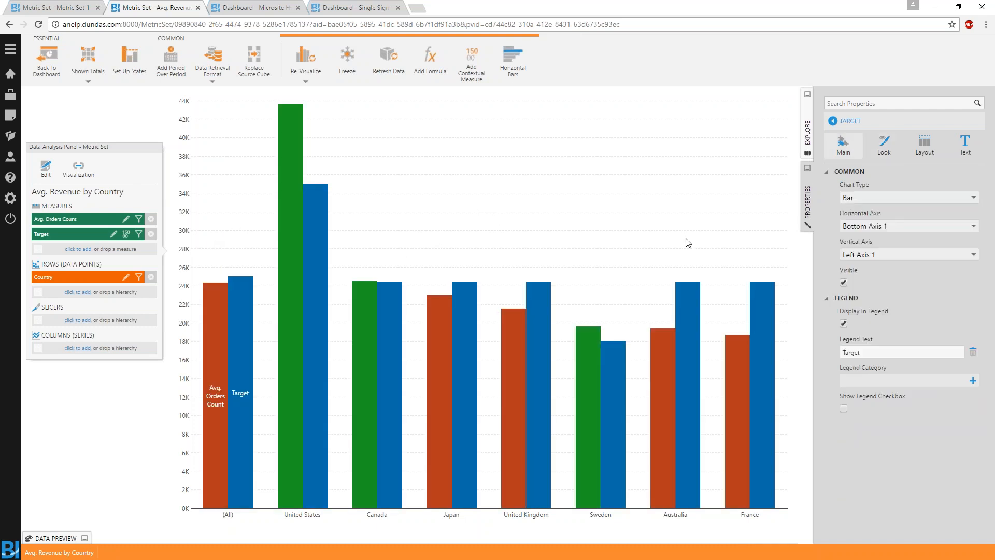
click(844, 282)
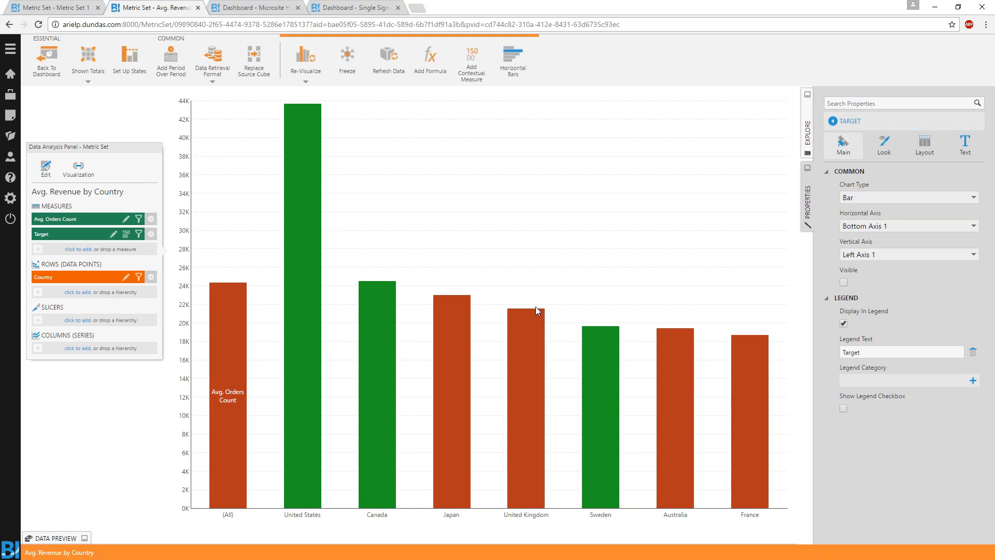
Step: Correct the United Kingdom bar's value to 27000 and check the correction note attached to it
right_click(533, 322)
scroll(572, 369, down, 1)
click(568, 512)
text(21539)
key(Return)
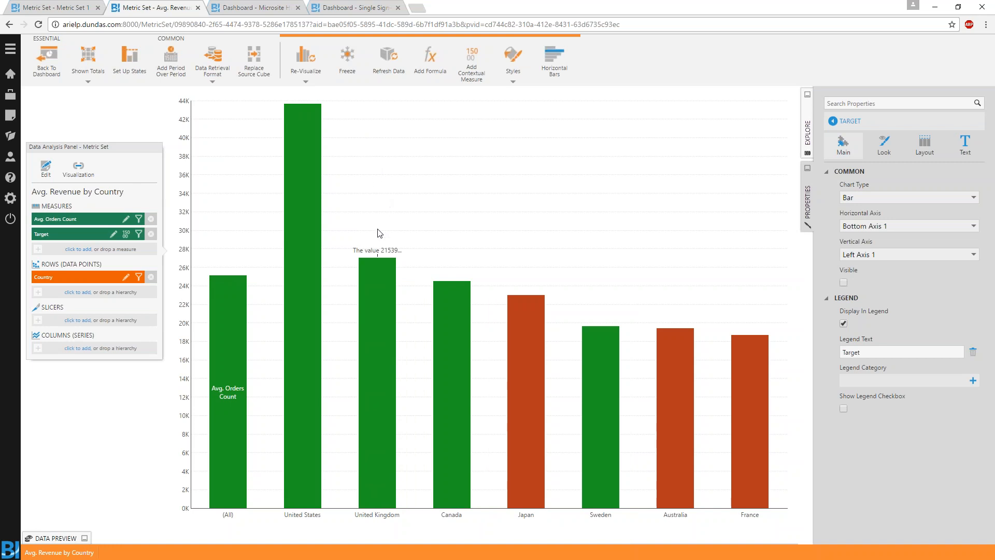
click(377, 251)
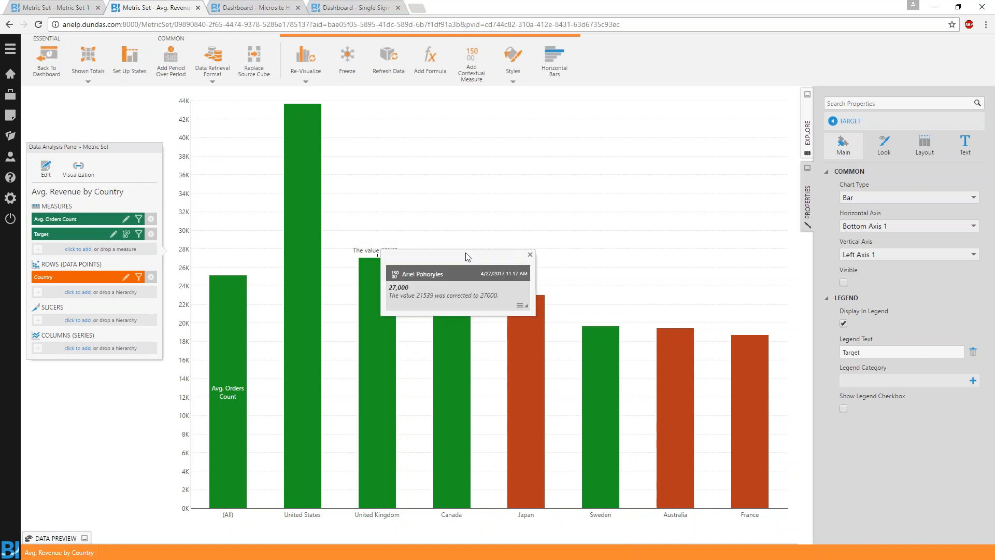
click(529, 254)
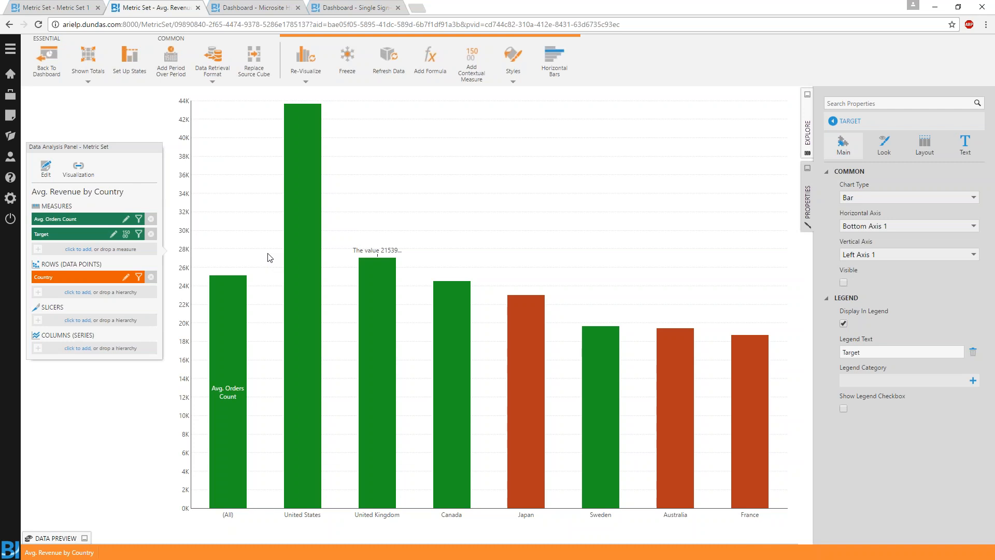
Step: Return to the Sales dashboard and save it
click(46, 58)
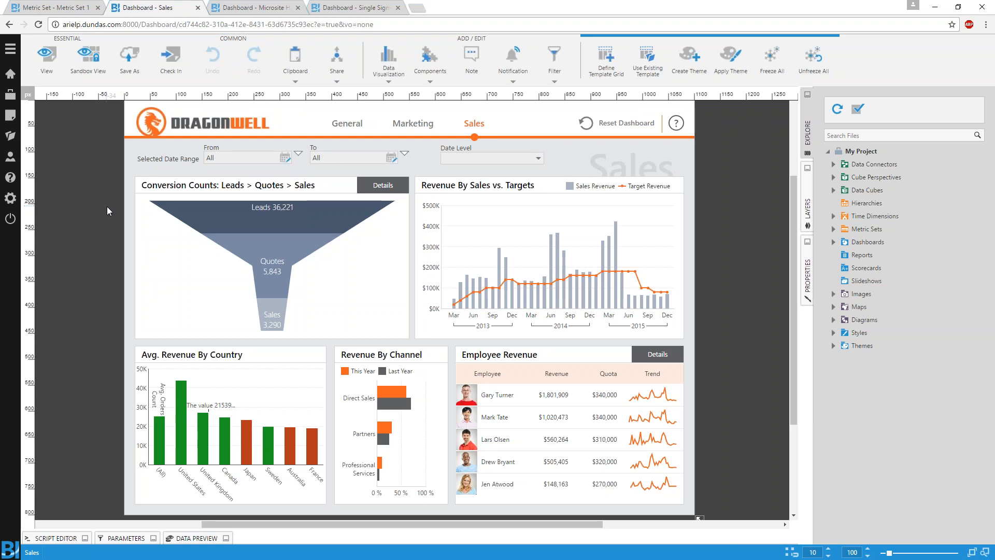
key(ctrl+s)
Step: Switch back to the Metric Set 1 session and create a blank data cube containing a Data Input transform
click(66, 5)
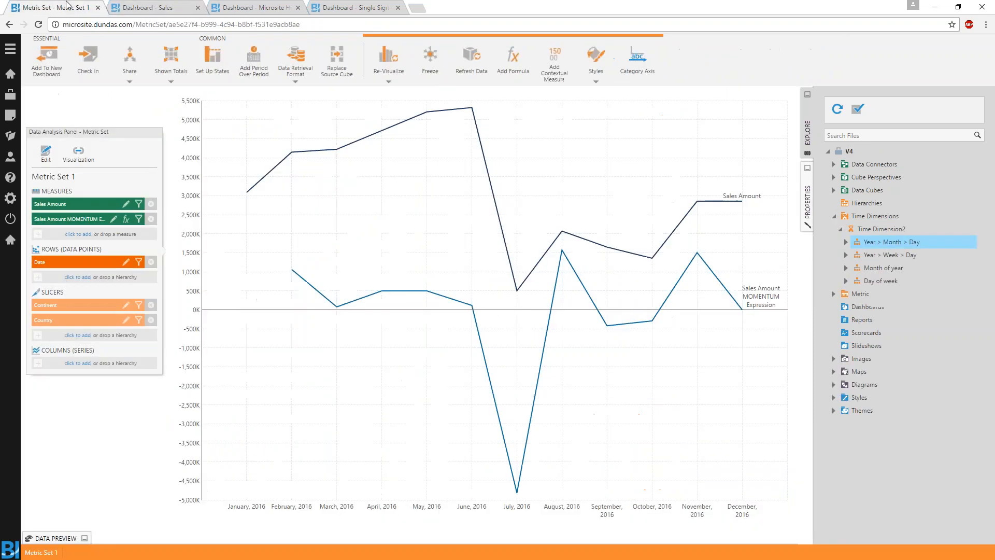
click(11, 115)
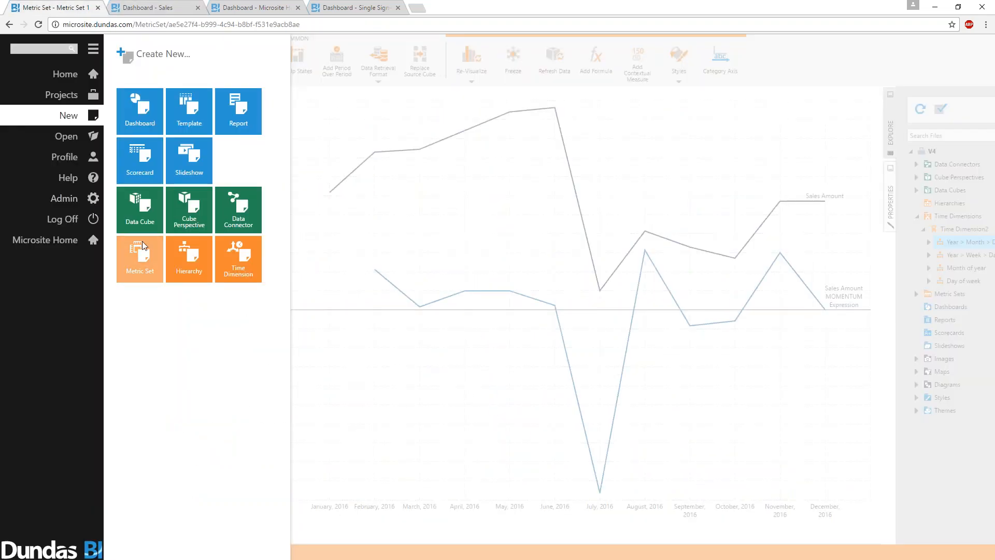
click(150, 210)
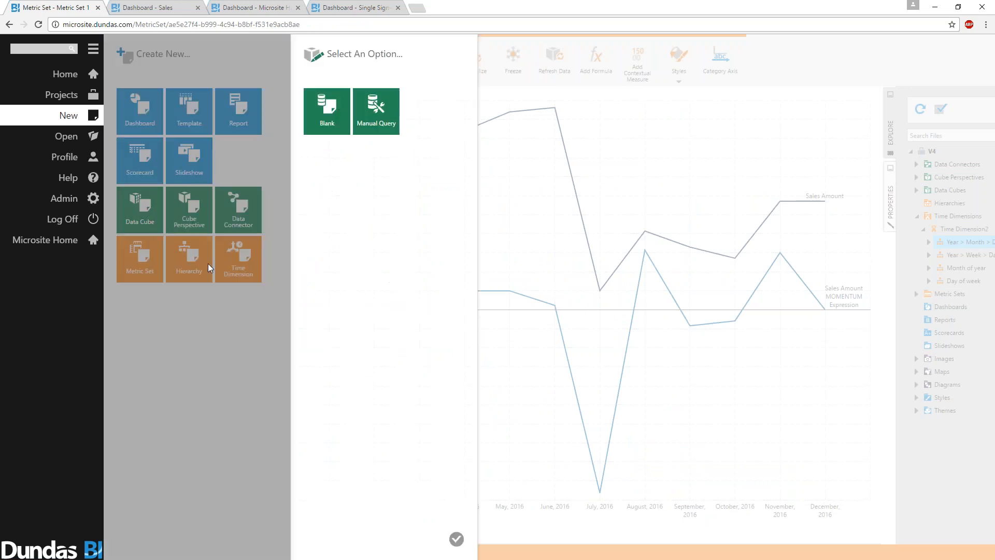
click(335, 121)
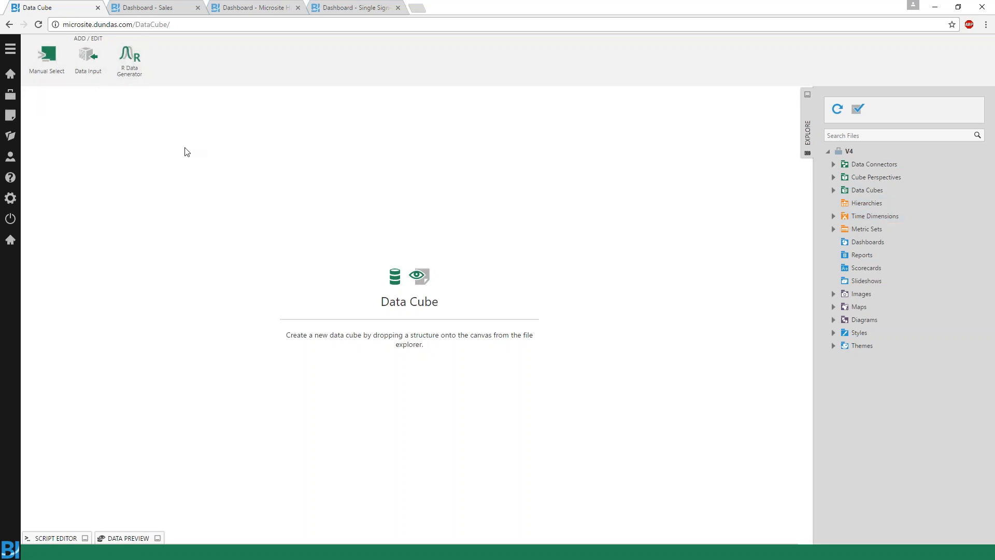
click(91, 57)
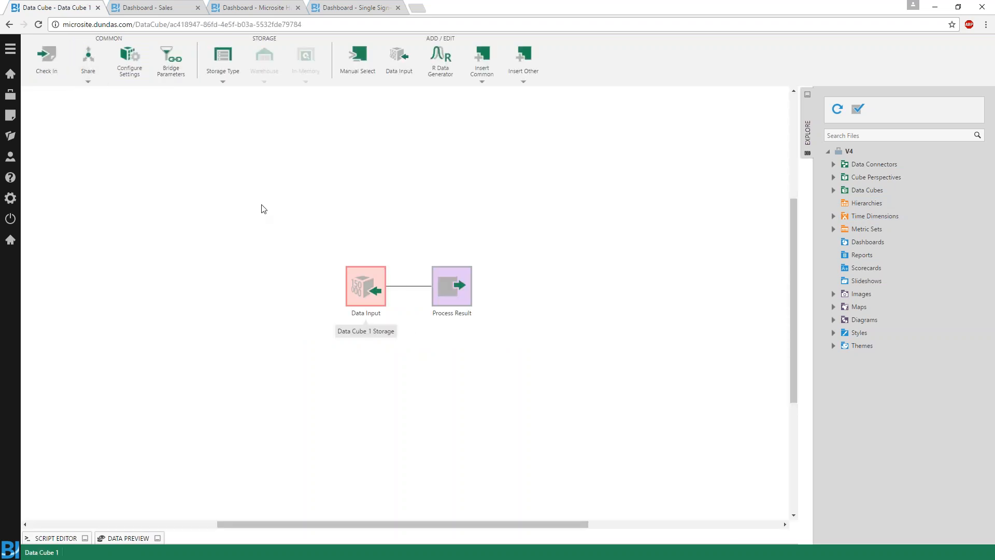
Step: Add two String columns named Contact Name and Level to the Data Input transform
click(370, 285)
double_click(366, 284)
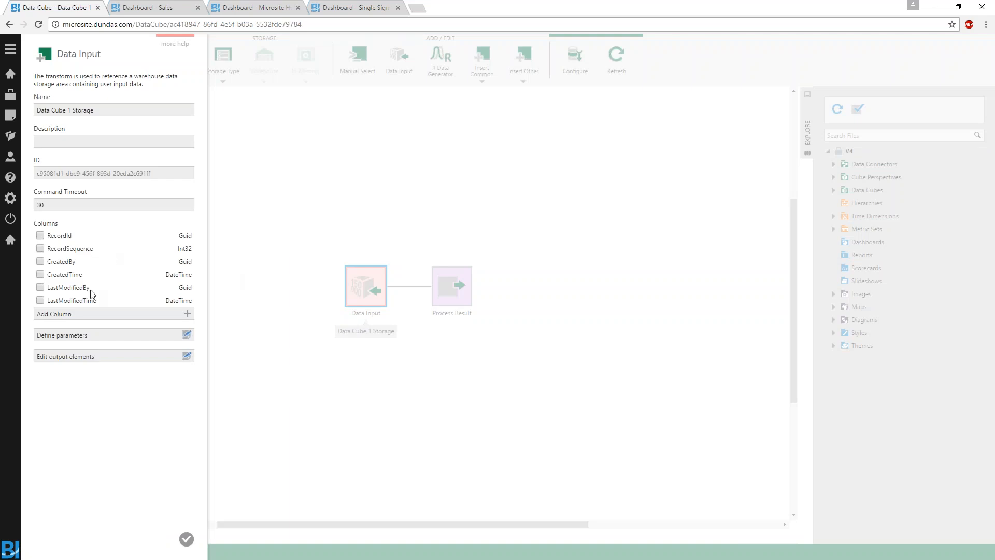
click(76, 314)
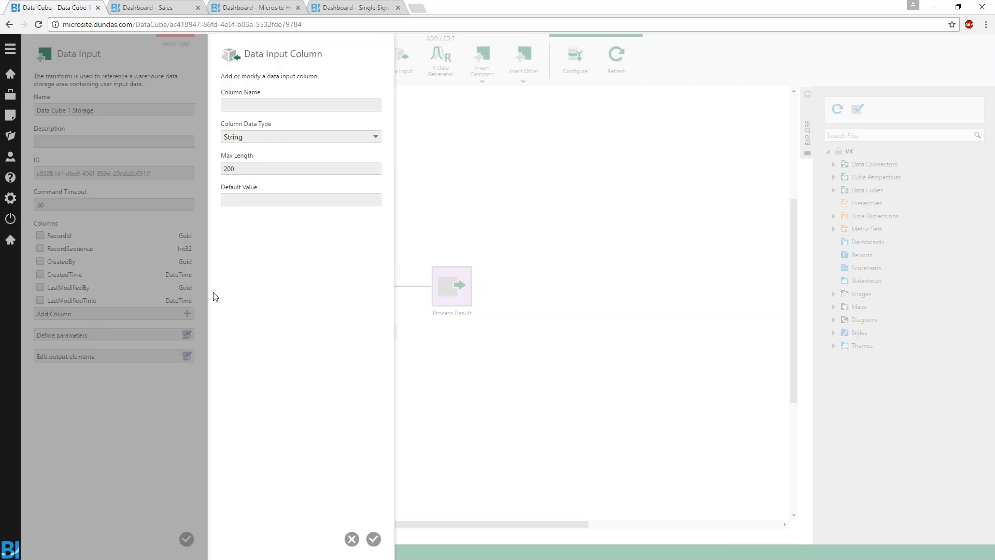
click(264, 107)
text(Contact Name)
click(374, 539)
click(131, 327)
click(256, 106)
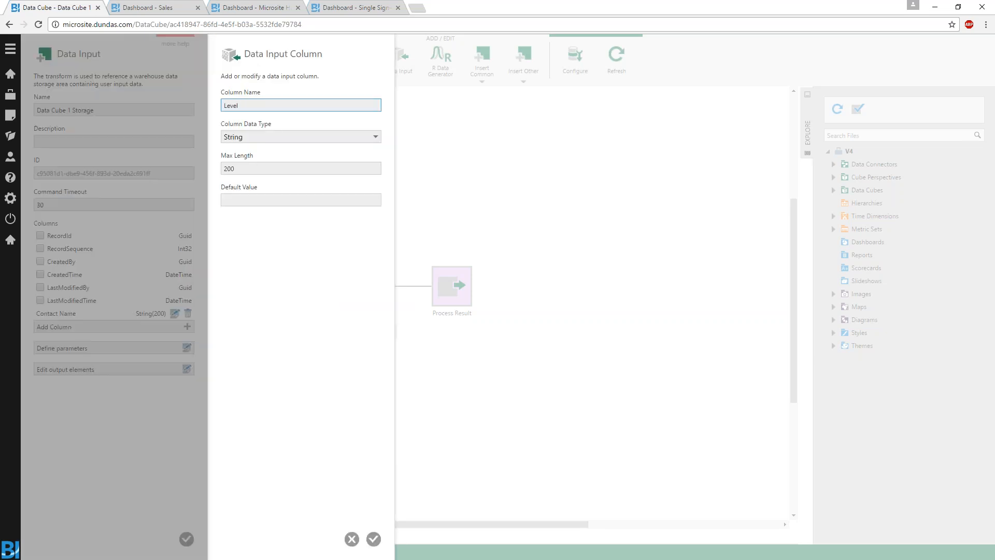
click(374, 539)
Step: Add an Int32 column named Number of Users to the Data Input transform and apply the configuration
click(85, 328)
click(250, 104)
text(Number of Users)
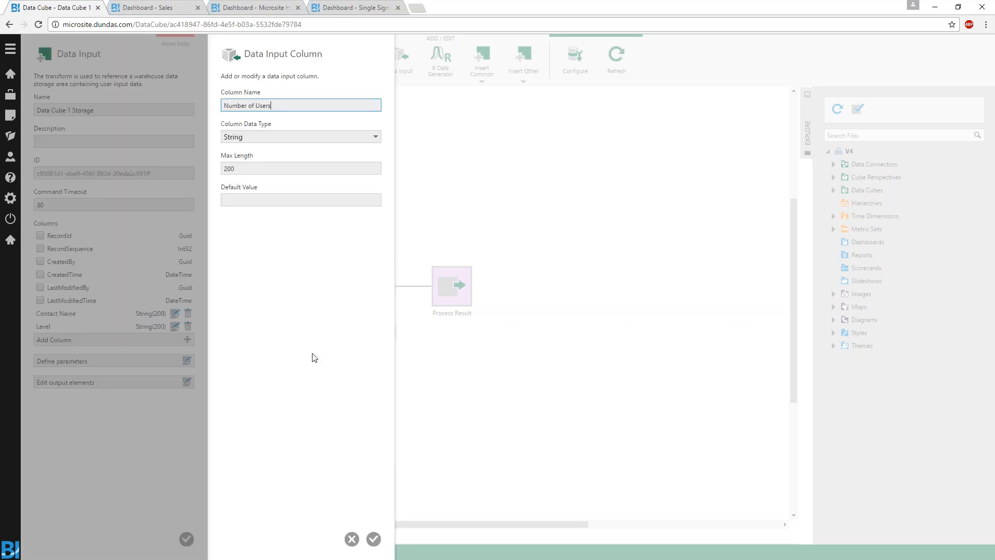
click(290, 137)
click(259, 170)
click(374, 539)
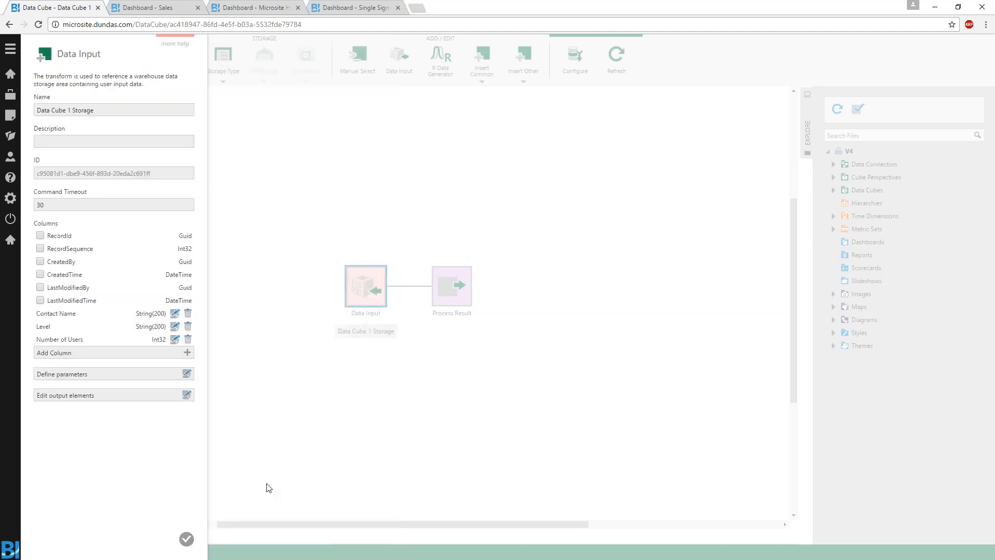
click(186, 539)
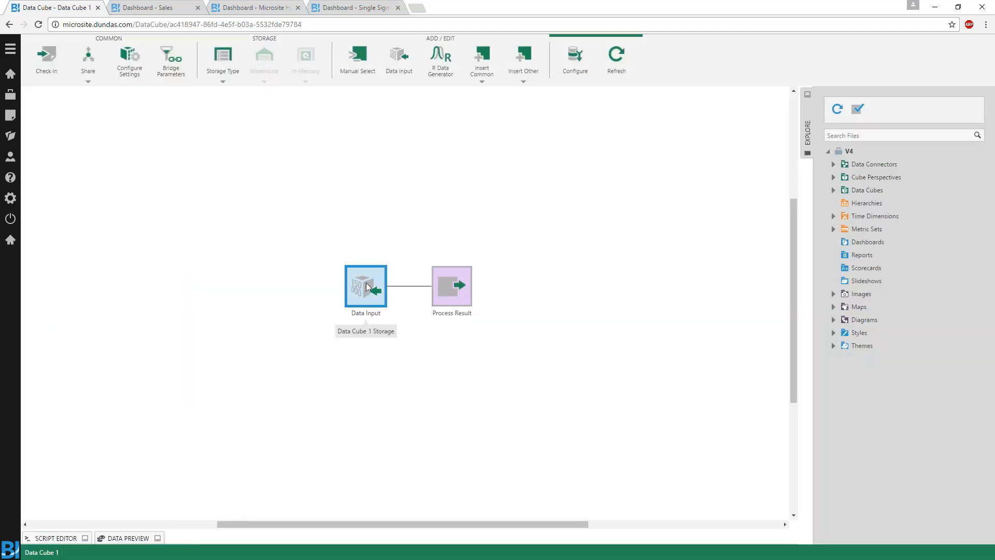
Step: Enter a data row with a contact name, Level 1 and 250 users, and preview the Process Result output
click(129, 538)
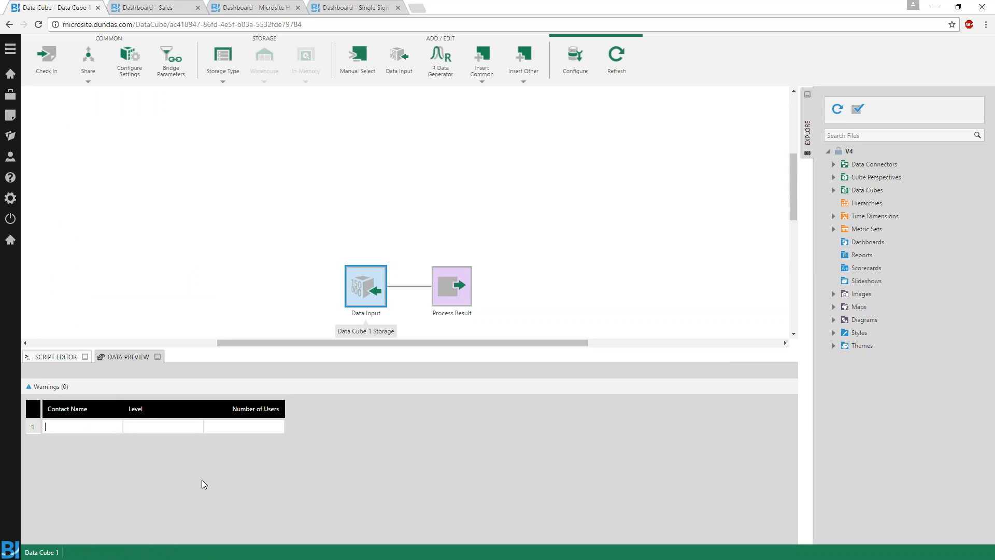
text(ob)
key(Tab)
click(219, 453)
text(1)
key(Tab)
text(250)
key(Return)
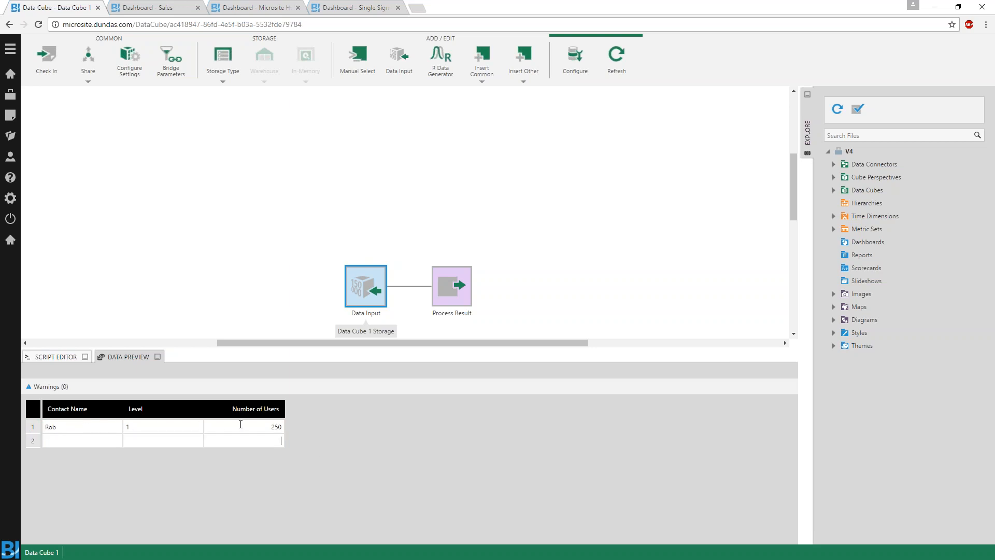
click(449, 288)
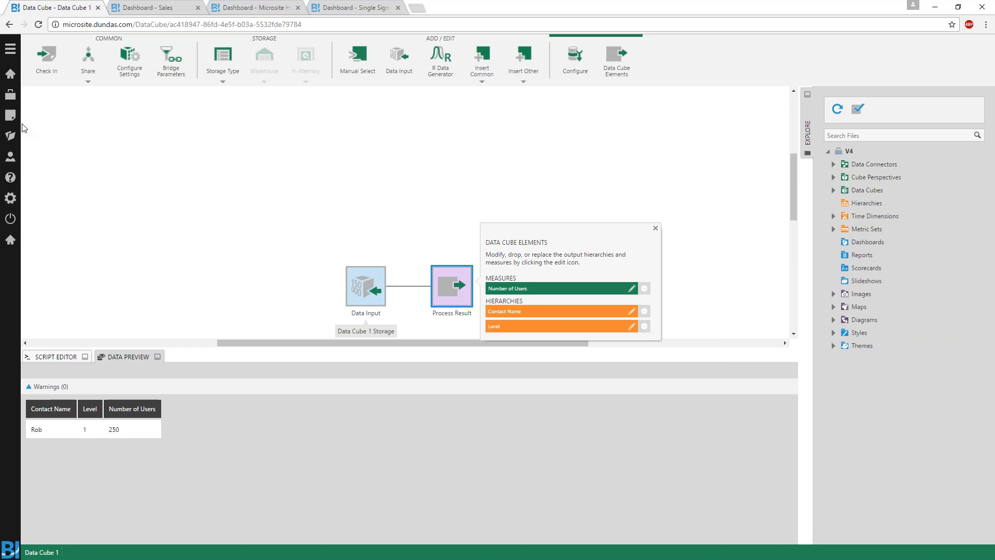
Step: Create a blank dashboard and place the Number of Users measure from Data Cube 1 on it as a table
click(10, 117)
click(140, 110)
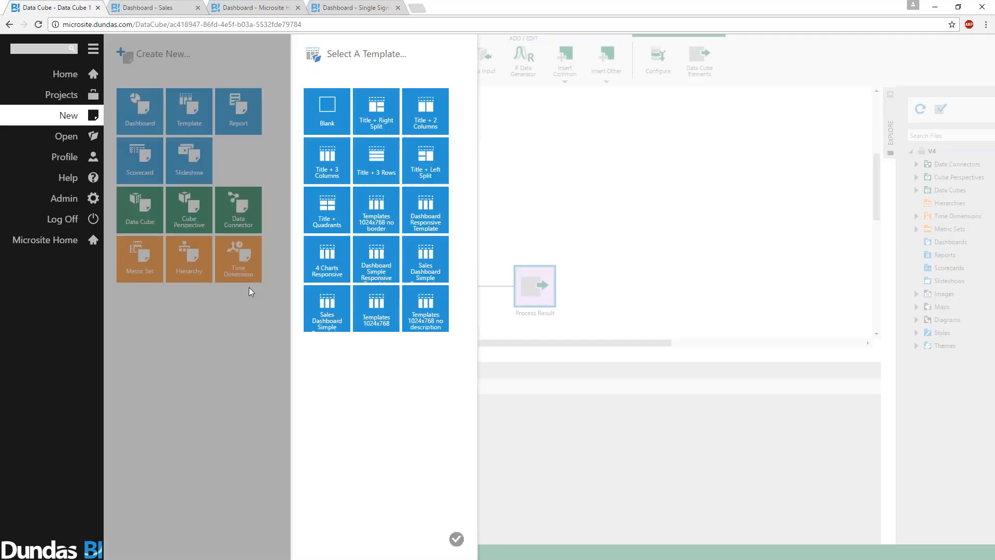
click(320, 98)
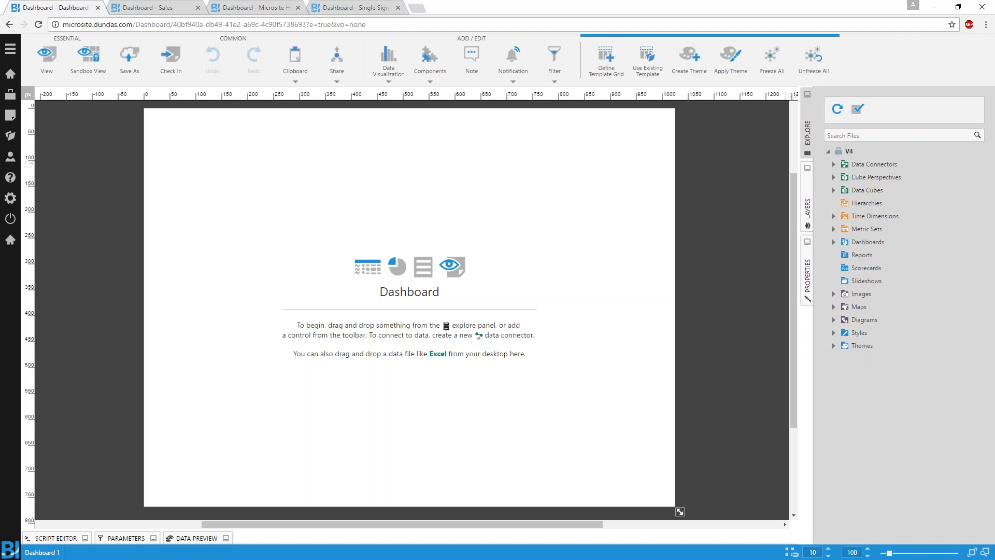
click(834, 190)
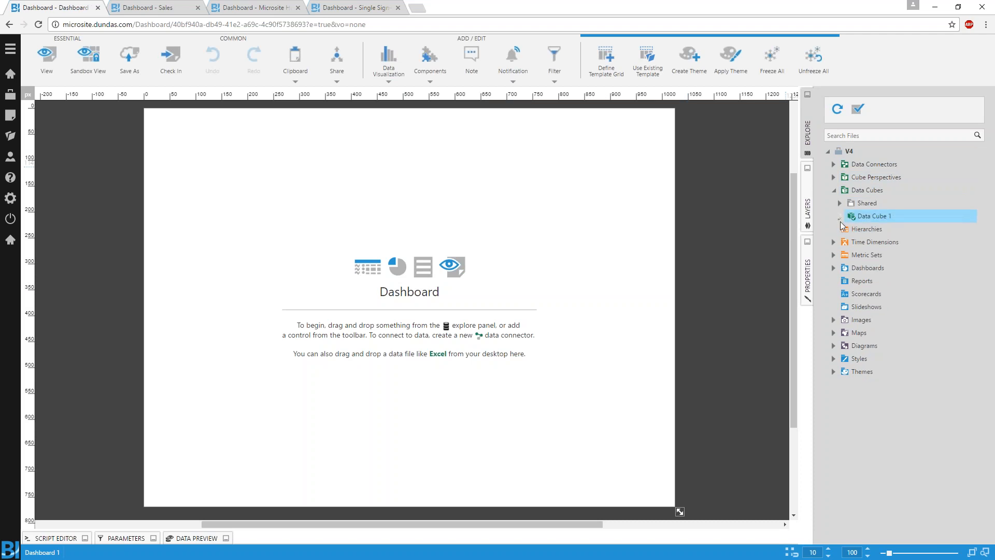
click(840, 216)
drag(881, 242, 409, 184)
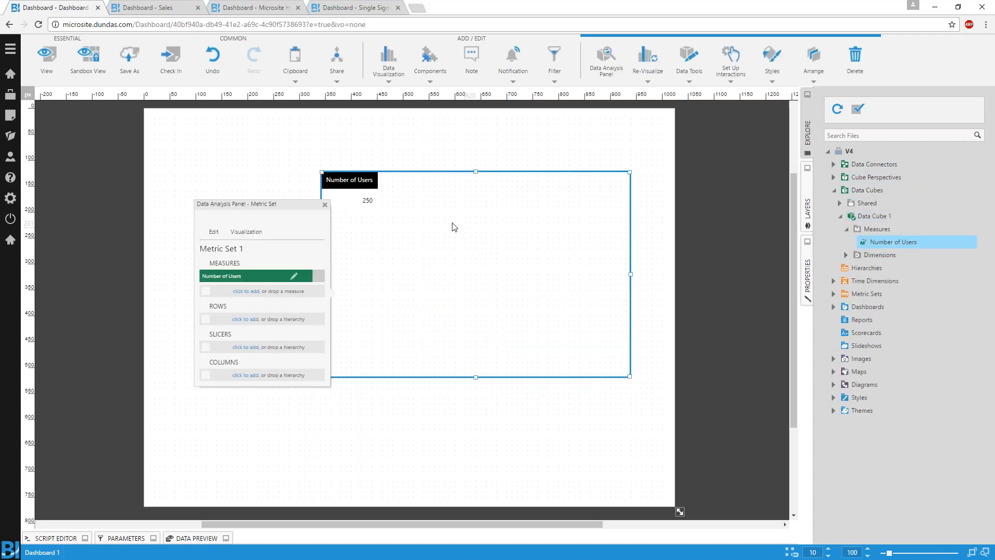
Step: Add the Contact Name and Level dimensions of Data Cube 1 to the table as rows
click(846, 255)
drag(887, 267, 374, 213)
drag(877, 280, 342, 203)
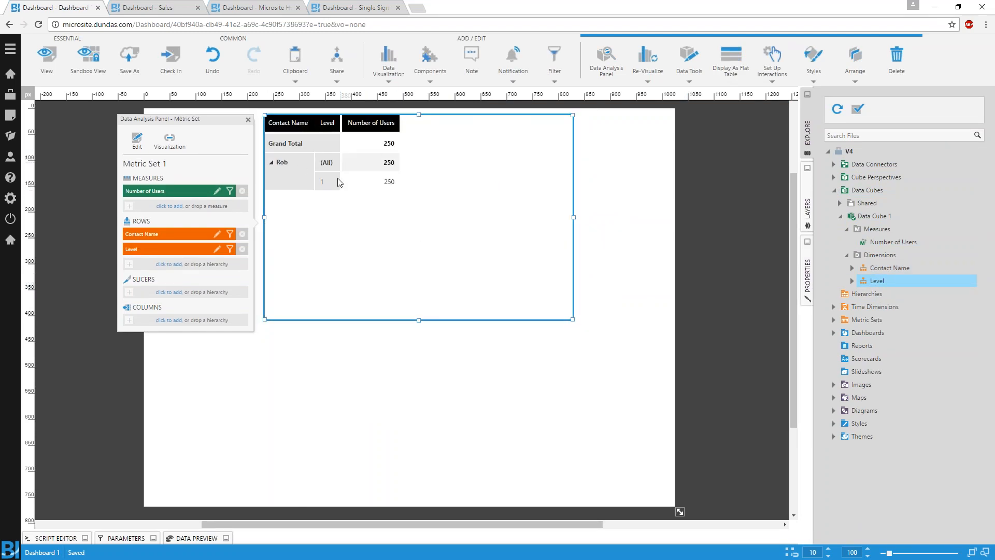
Step: Remove the row totals from Metric Set 1 and display the table as a flat table
click(137, 139)
click(72, 427)
click(85, 467)
click(187, 539)
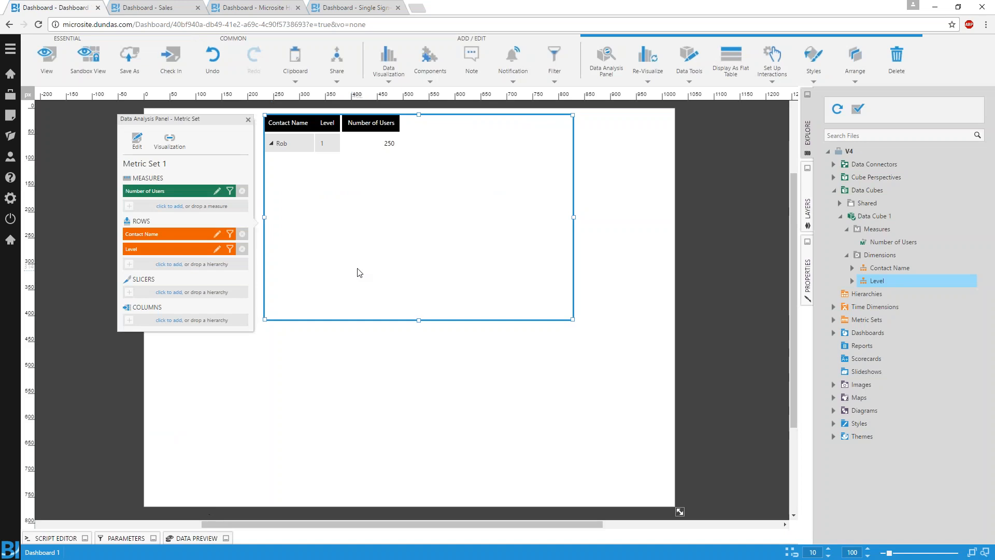
click(731, 58)
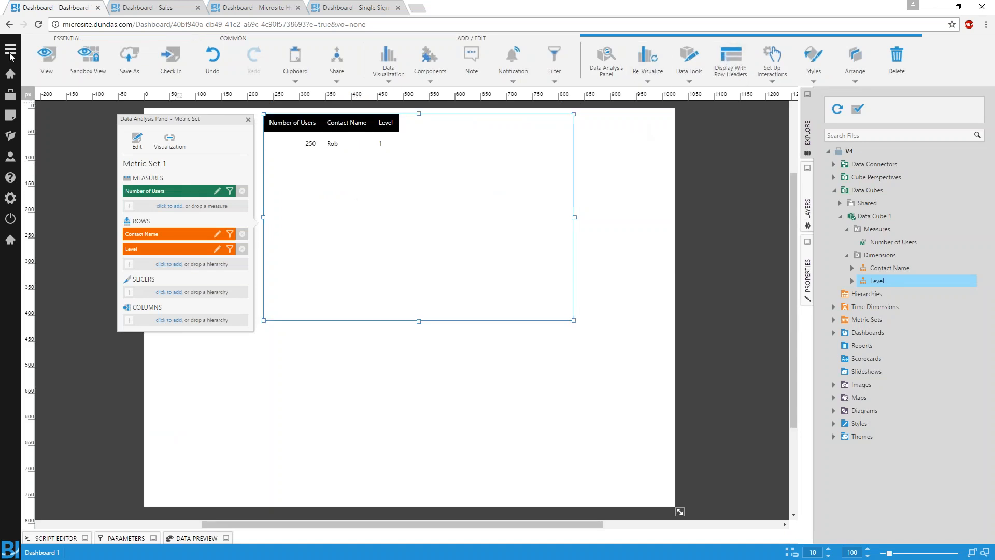
Step: In view mode, reorder the table's columns so Number of Users comes after Level, and return to editing the dashboard
click(47, 57)
drag(386, 100, 426, 102)
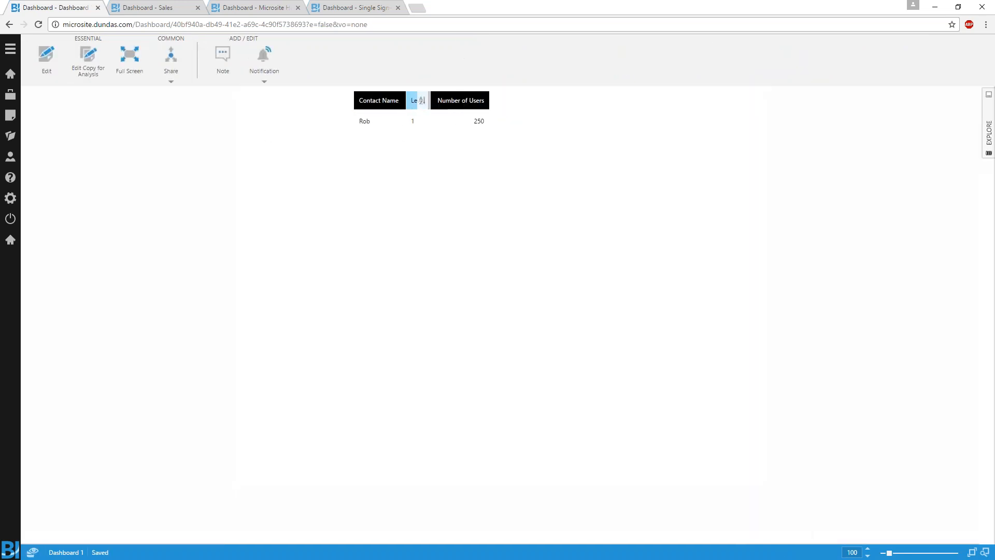
click(46, 57)
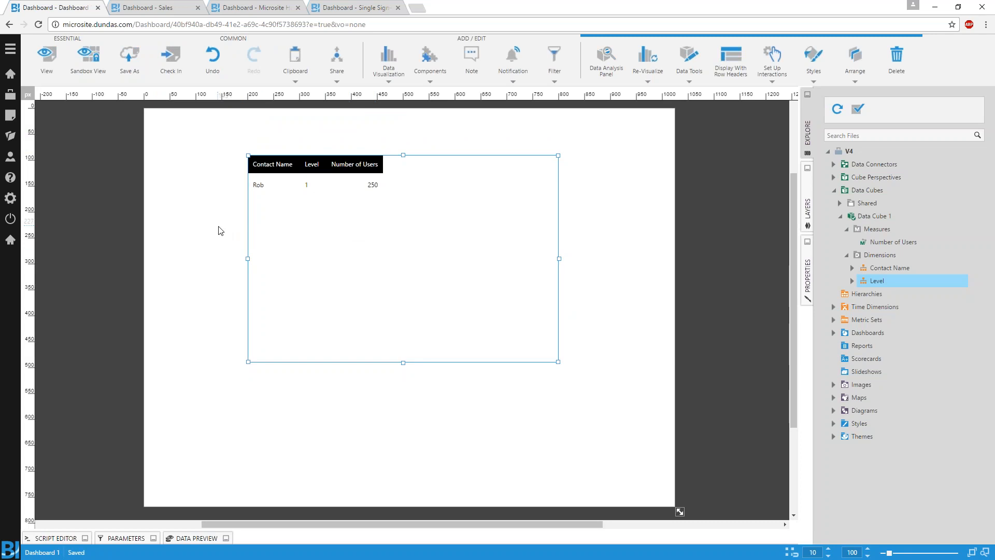
Step: Modify the table's underlying data from its data preview by adding a row with a contact name, Level 2 and 400 users
click(196, 538)
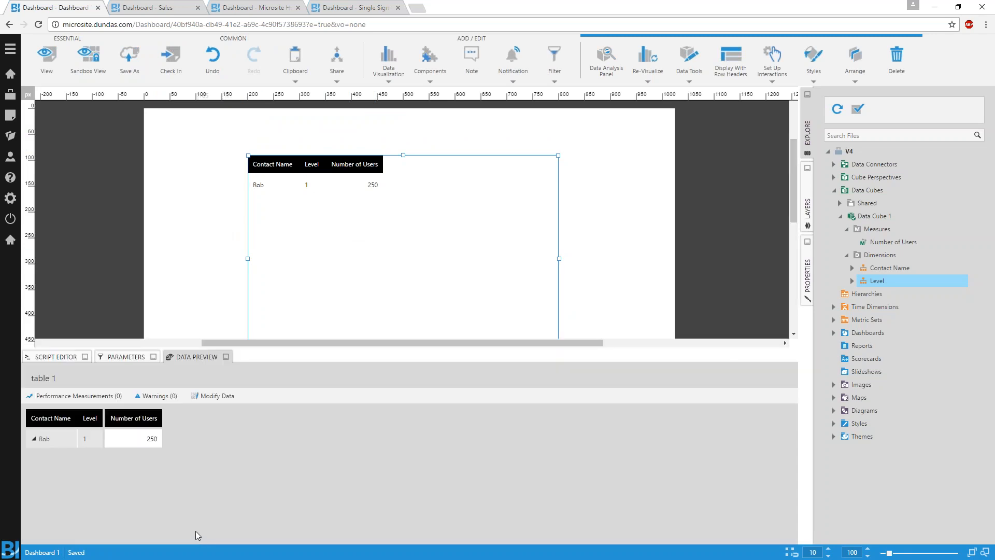
click(220, 398)
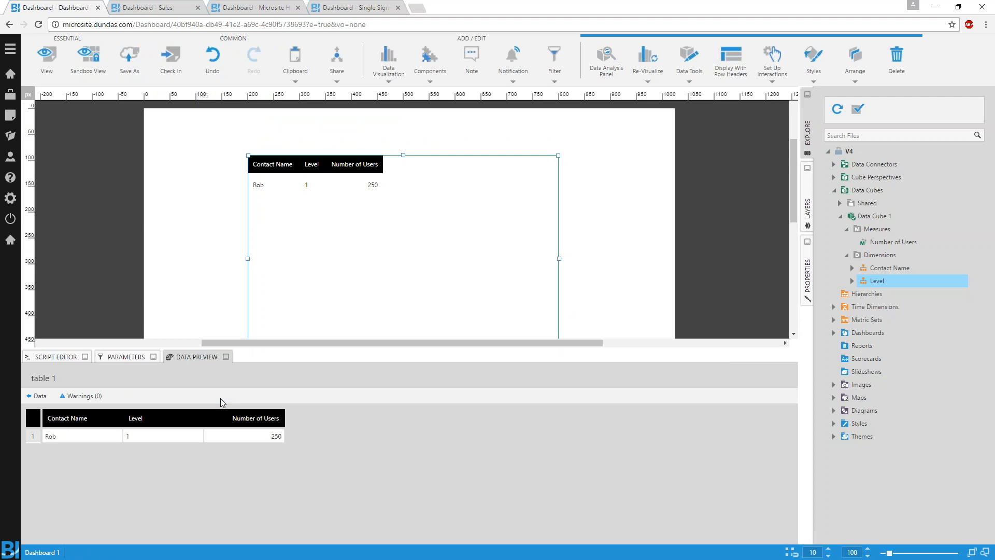
click(102, 434)
key(Return)
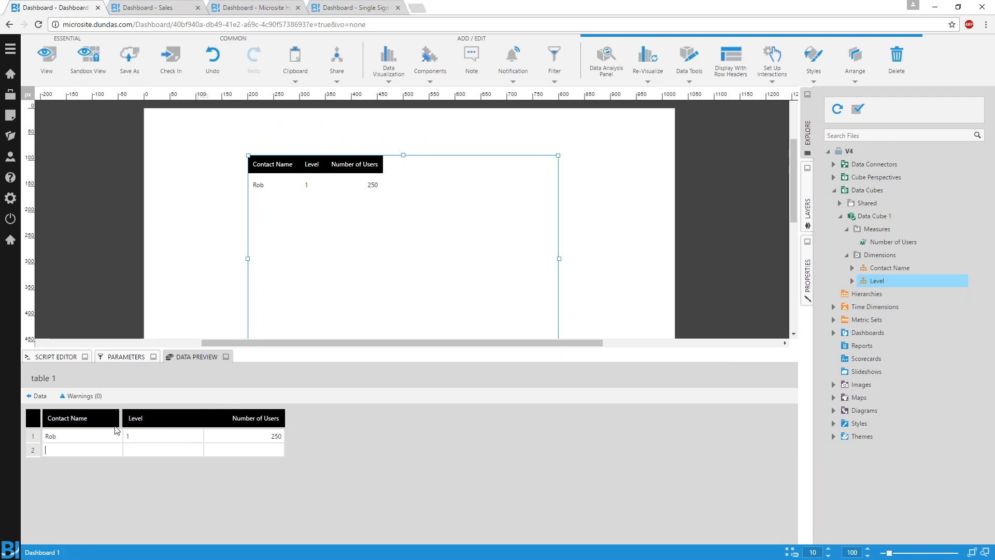
text(Chris)
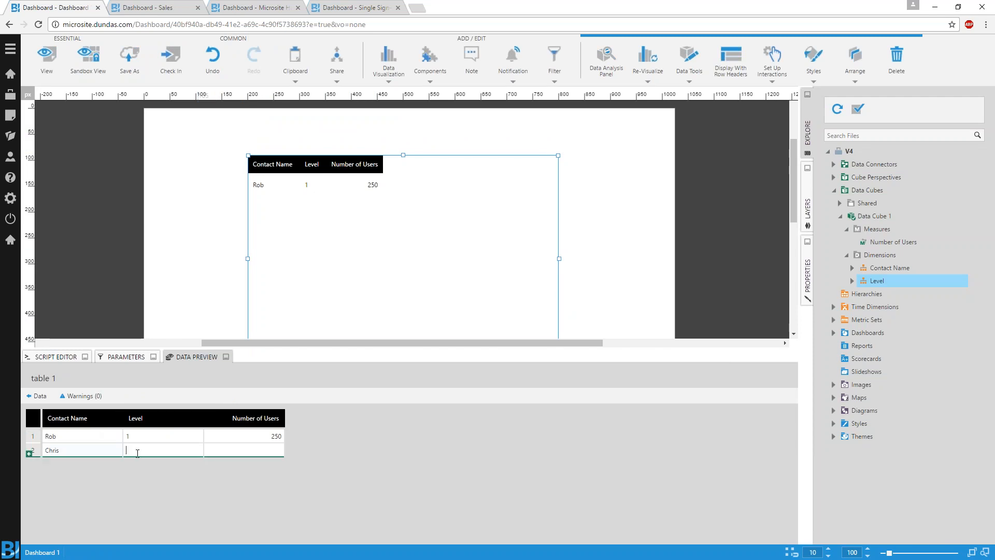
text(2)
click(237, 452)
text(400)
key(Return)
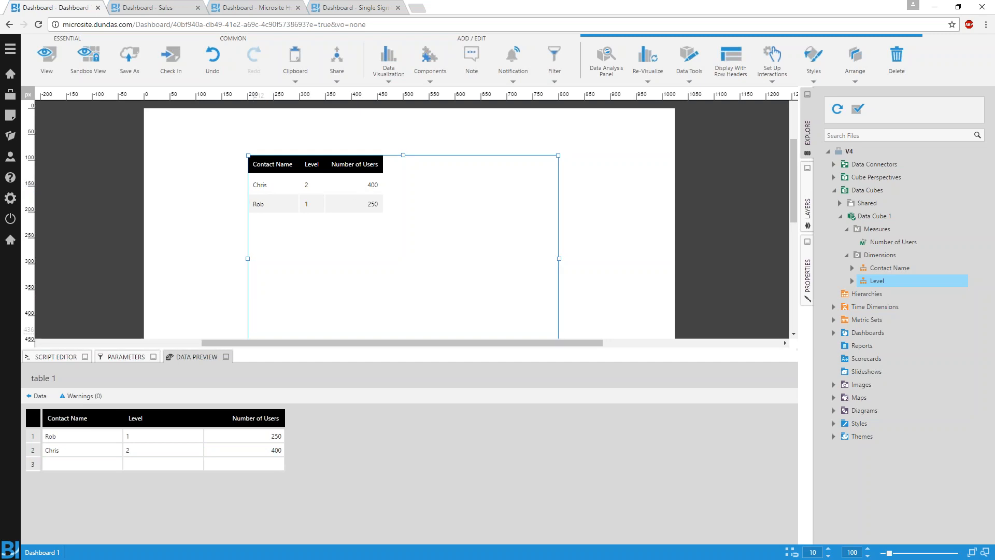
click(197, 357)
Step: Reposition the table slightly and add a Textbox filter above its upper-left corner
drag(398, 299, 405, 295)
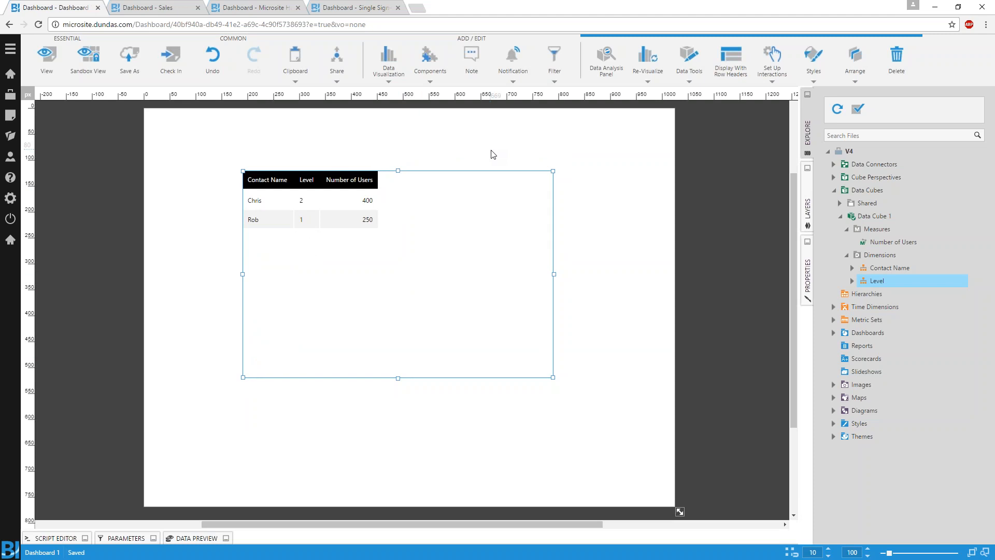
click(555, 73)
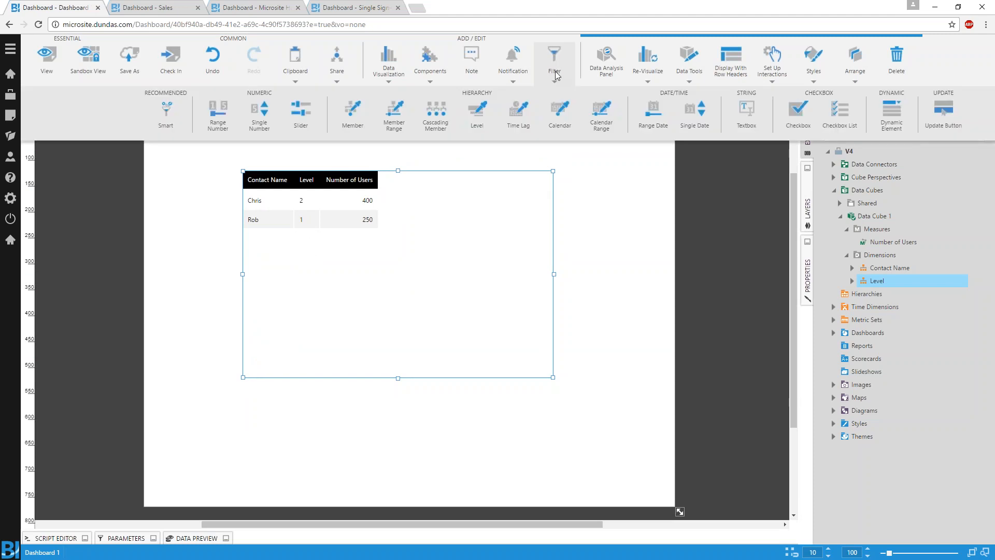
click(747, 109)
click(231, 342)
drag(436, 268, 265, 137)
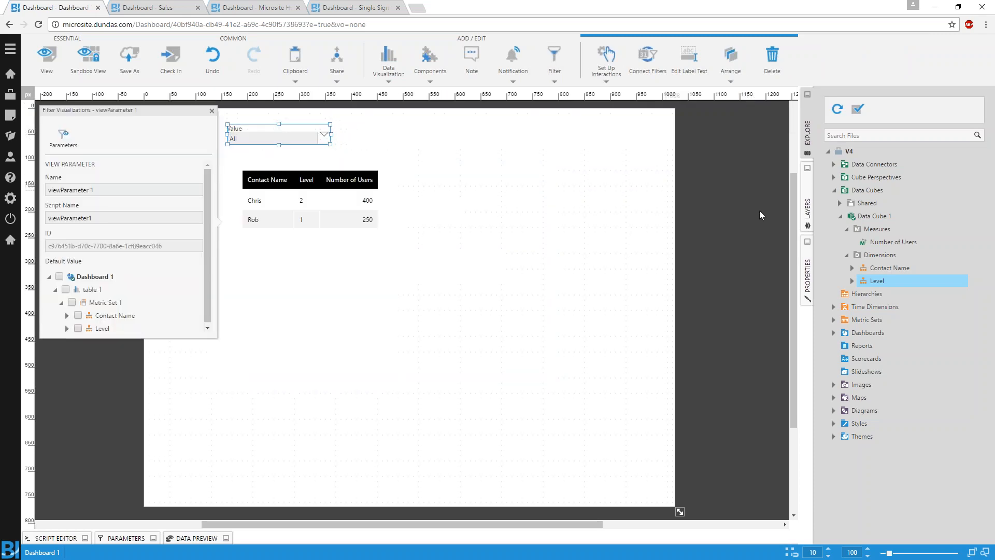
Step: Hide the token menu of the Textbox filter
click(808, 278)
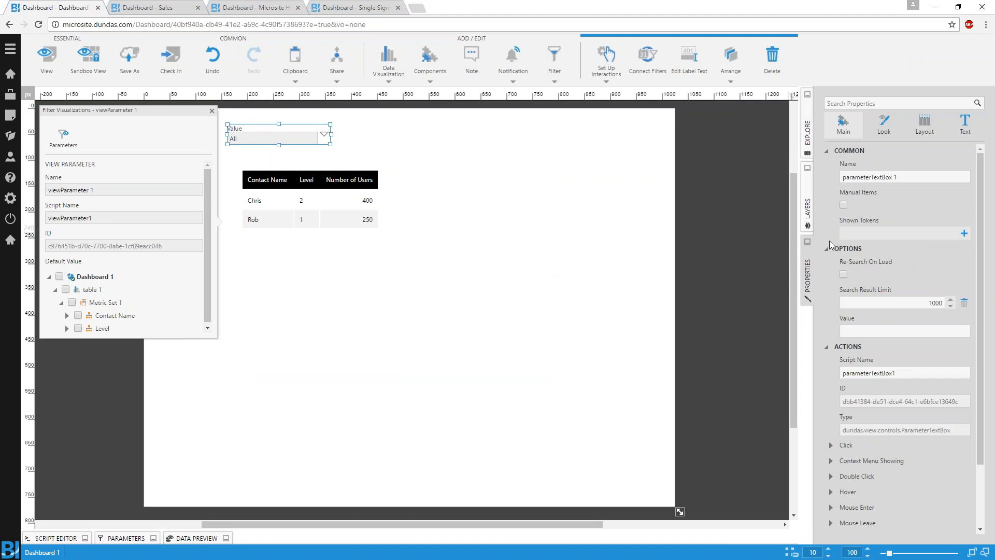
click(845, 206)
click(895, 134)
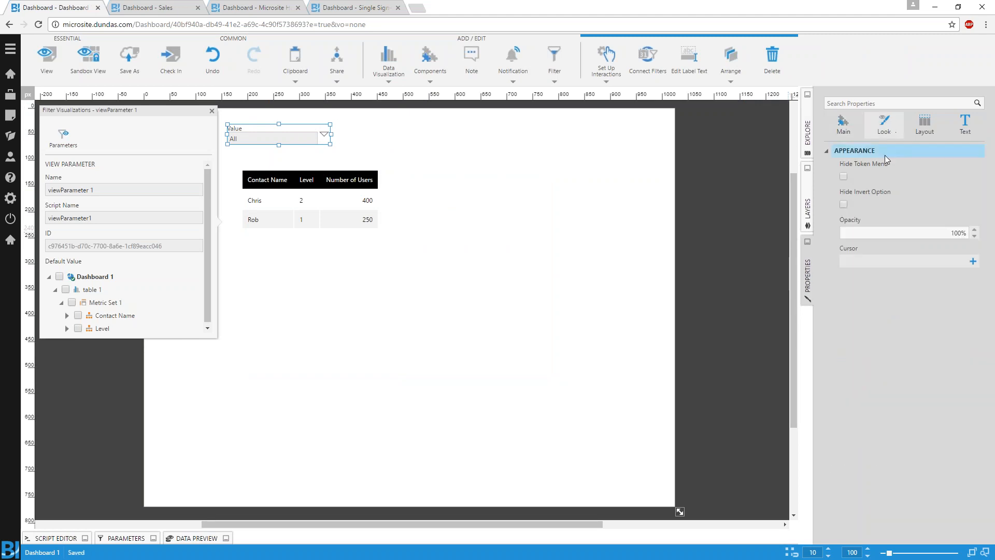
click(844, 177)
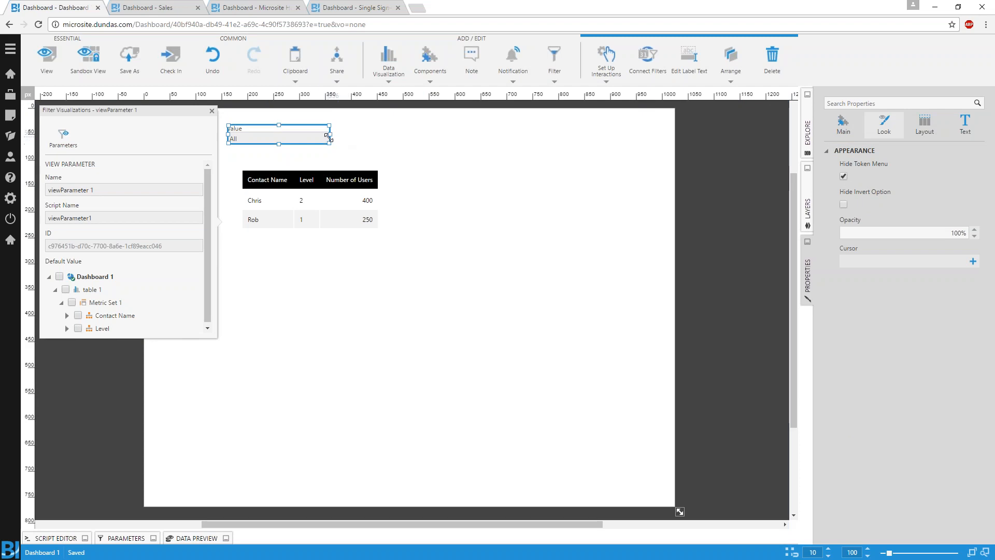
Step: Label the Textbox filter Contact Name and align it with the table's left edge
click(689, 57)
key(BackSpace)
text(Contact Name)
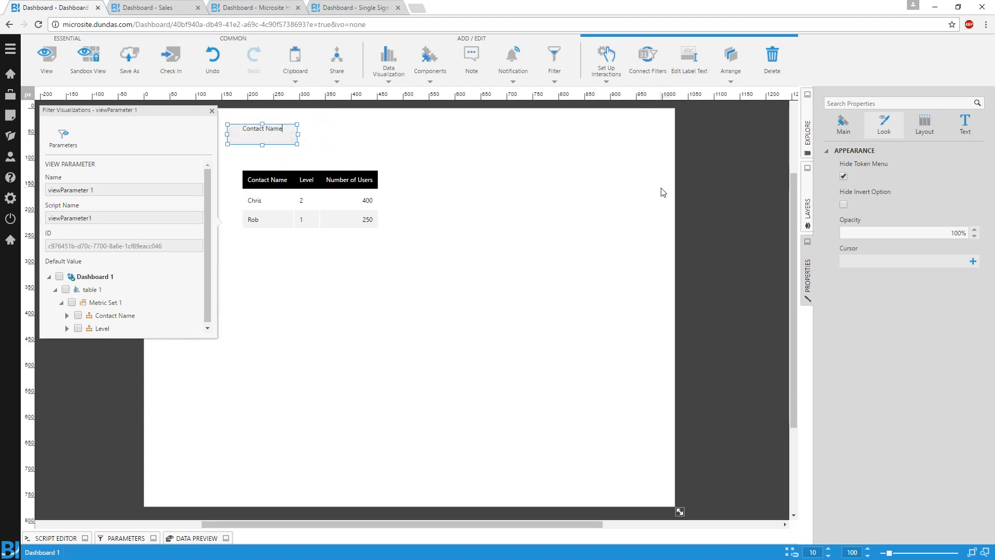
key(Return)
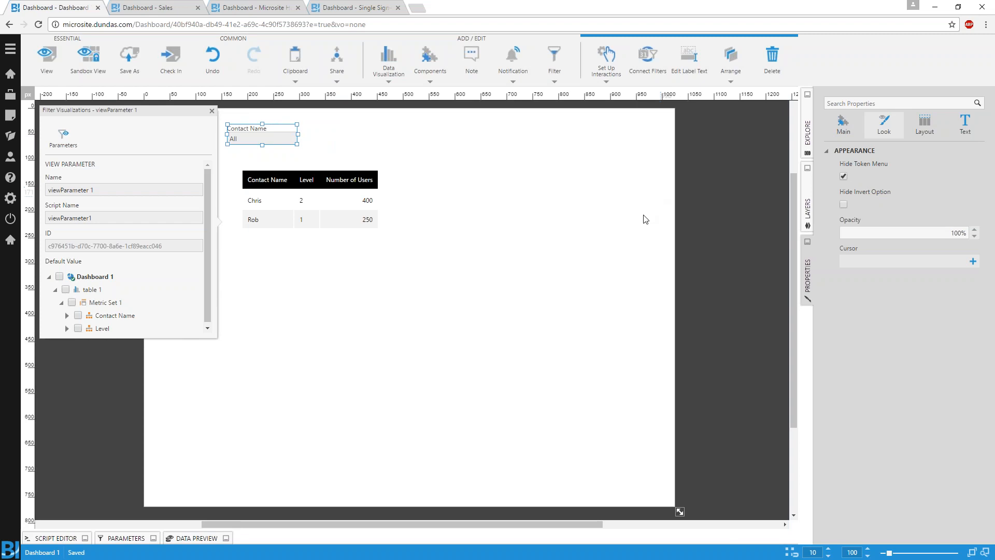
click(609, 269)
drag(254, 138, 269, 139)
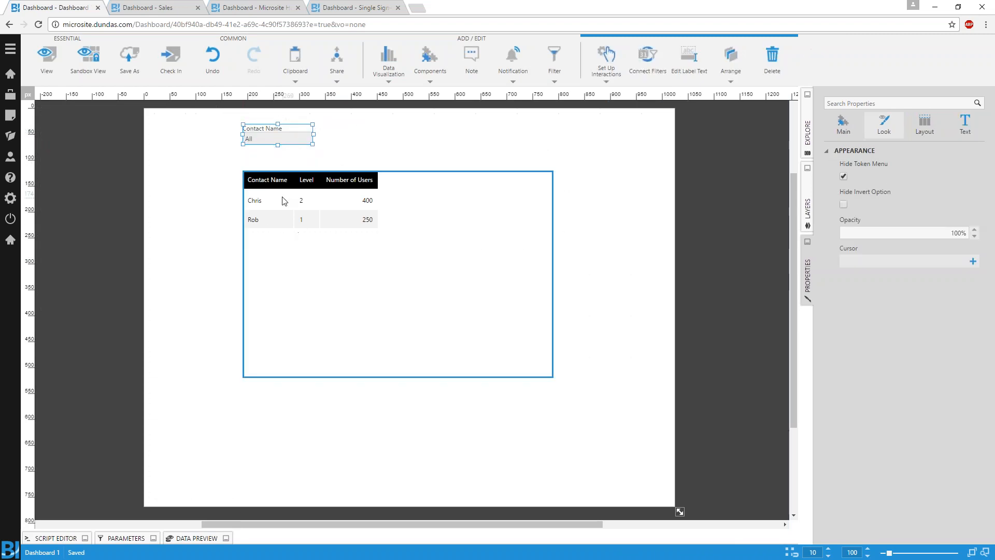
Step: Add a Single Number filter above the table, to the right of the Contact Name filter, and hide its token menu
click(554, 57)
click(265, 118)
drag(450, 270, 443, 145)
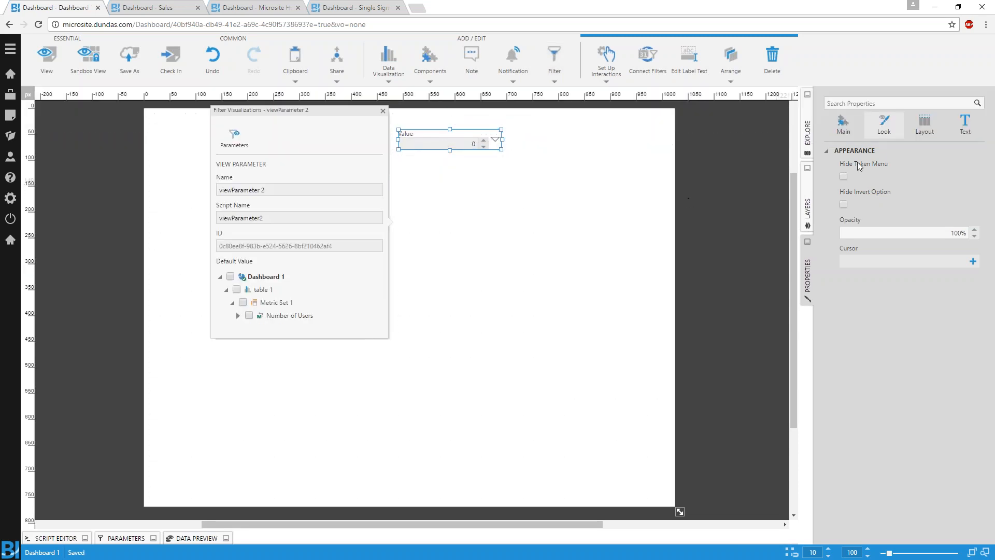
click(844, 176)
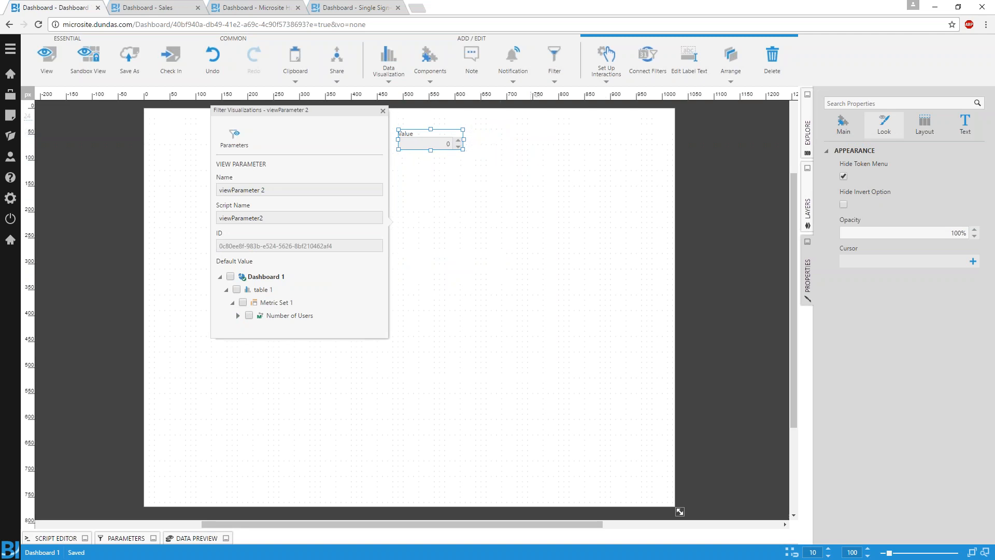
Step: Label the Single Number filter Number of Users and move it slightly closer to the Contact Name filter
click(681, 59)
text(Contact)
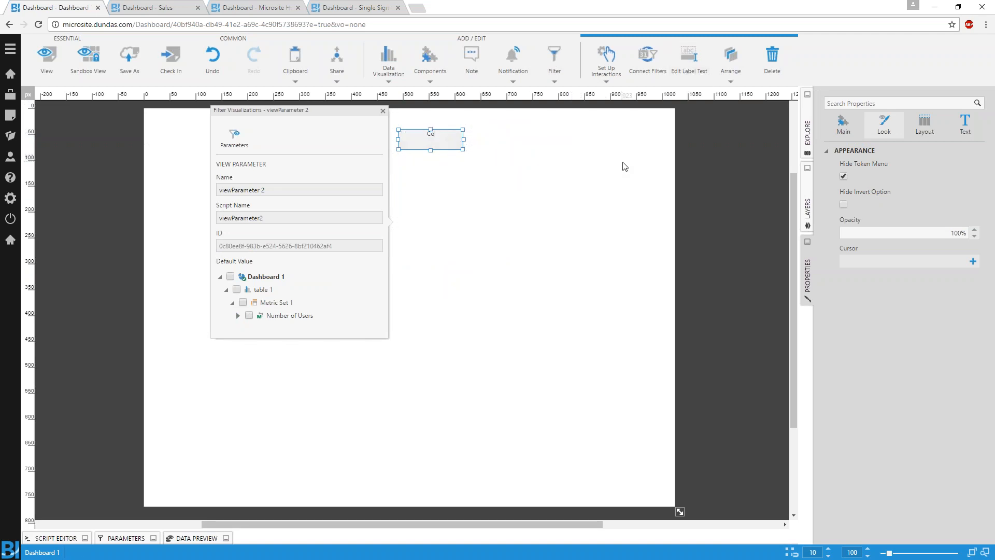
key(BackSpace)
key(BackSpace)
key(BackSpace)
key(BackSpace)
key(BackSpace)
text(Number of Users)
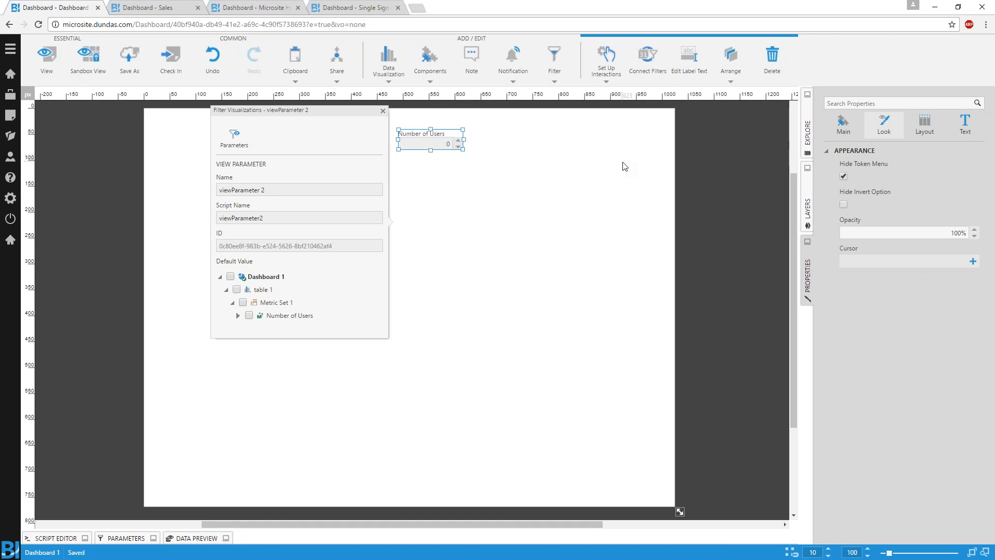
click(625, 165)
drag(421, 139, 405, 139)
click(485, 229)
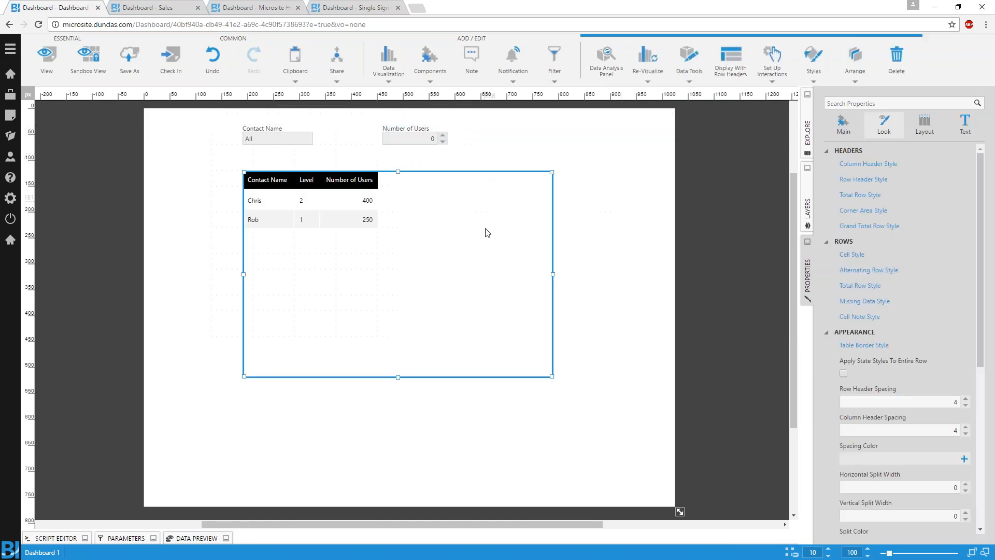
click(524, 127)
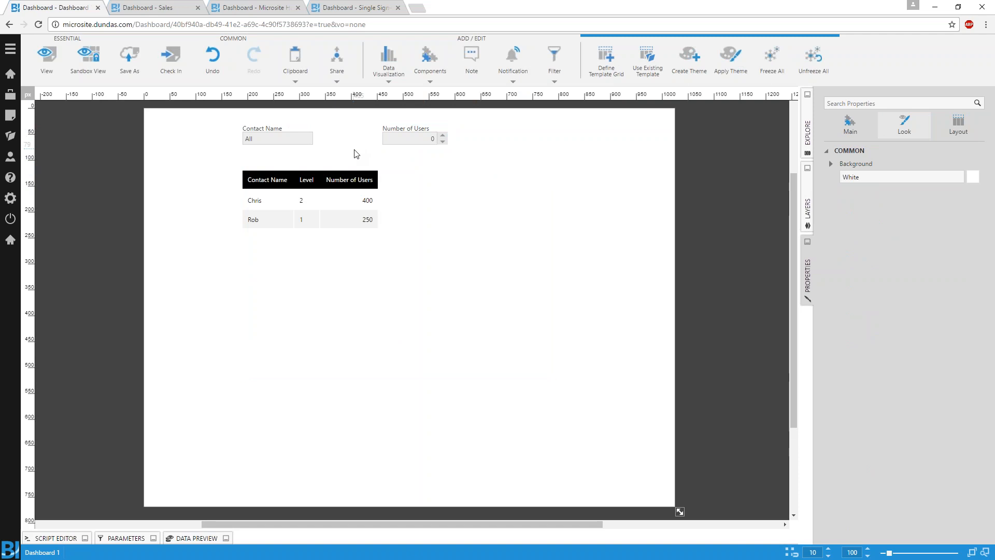
Step: Add a Drop Down List between the Contact Name and Number of Users filters
click(430, 61)
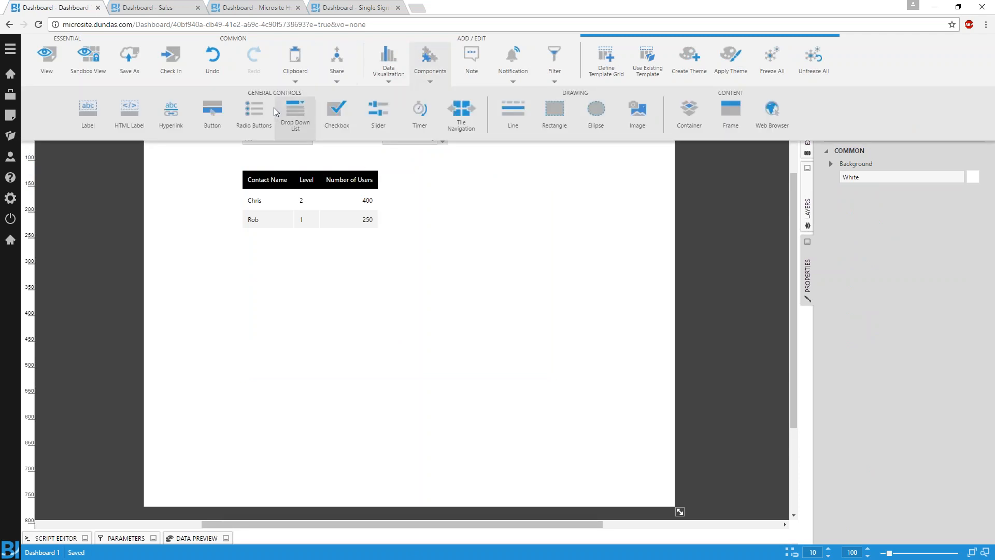
click(297, 115)
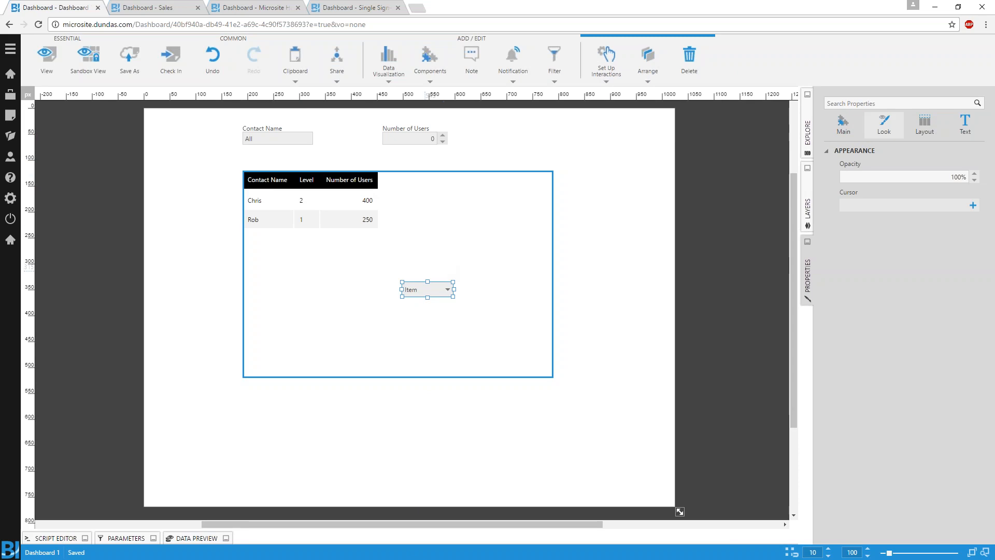
drag(425, 287, 350, 139)
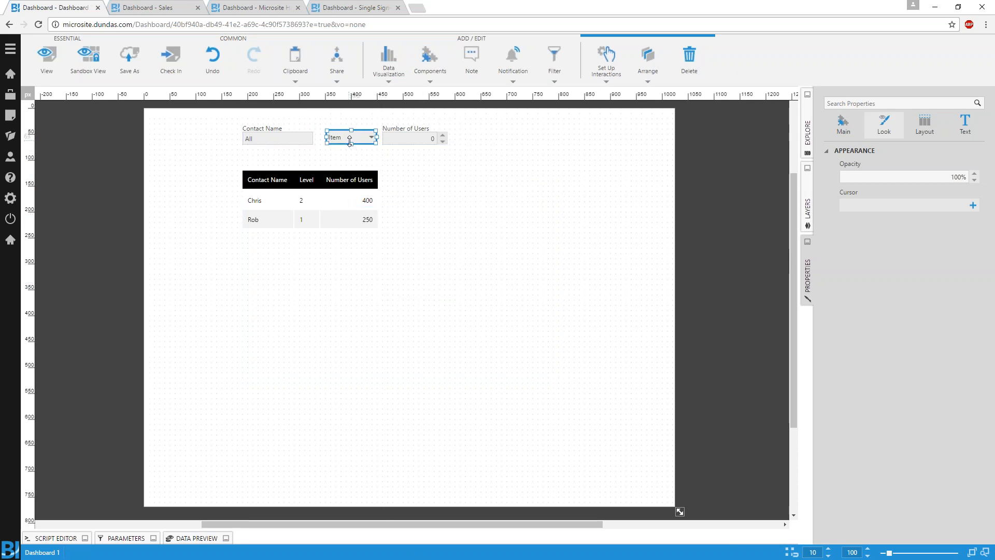
Step: Give the drop-down list's existing item the value 1 and the caption Level 1
click(351, 140)
click(864, 131)
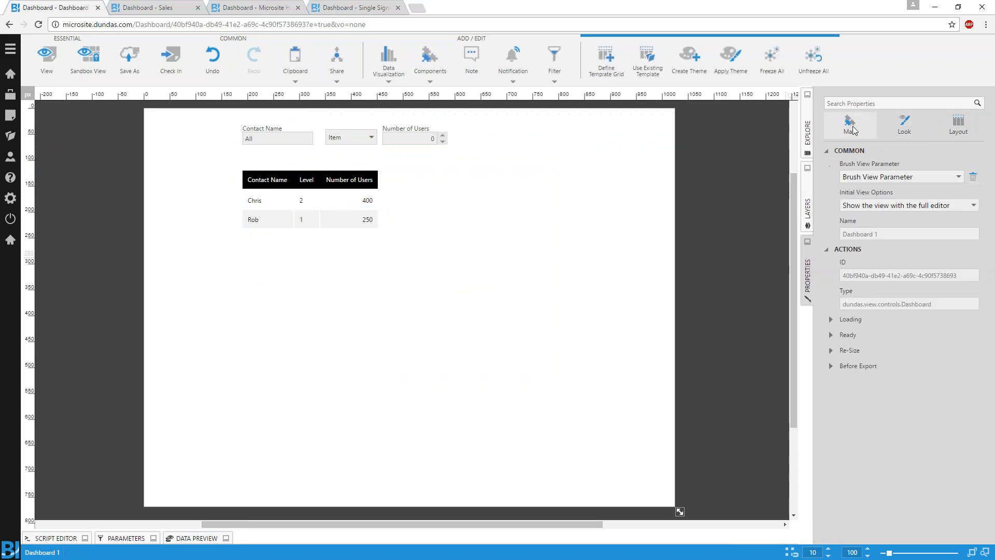
click(356, 139)
click(849, 232)
click(872, 226)
text(1)
click(933, 148)
click(876, 197)
text(Level 1)
click(842, 120)
Step: Add a second item to the drop-down list with the value 2 and the caption Level 2
click(862, 208)
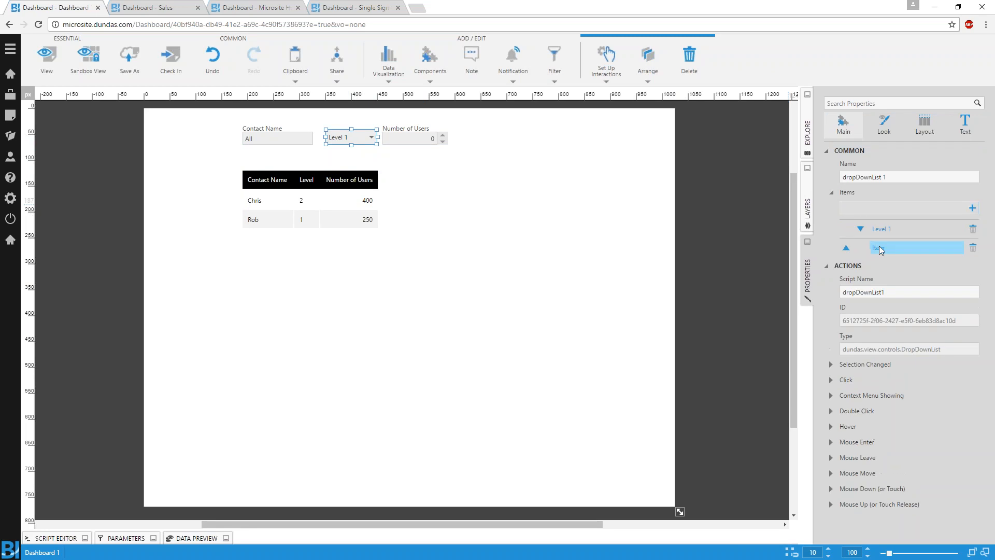
click(867, 224)
text(2)
click(939, 148)
double_click(857, 199)
text(Level 2)
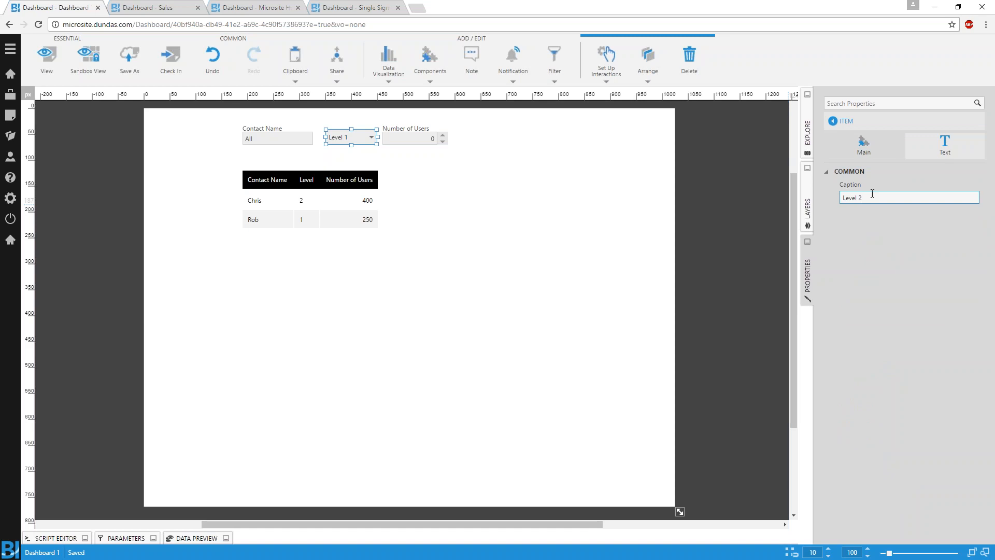
Step: Add a Button below the Level drop-down list and shift the table slightly down to make room for it
click(900, 243)
click(766, 183)
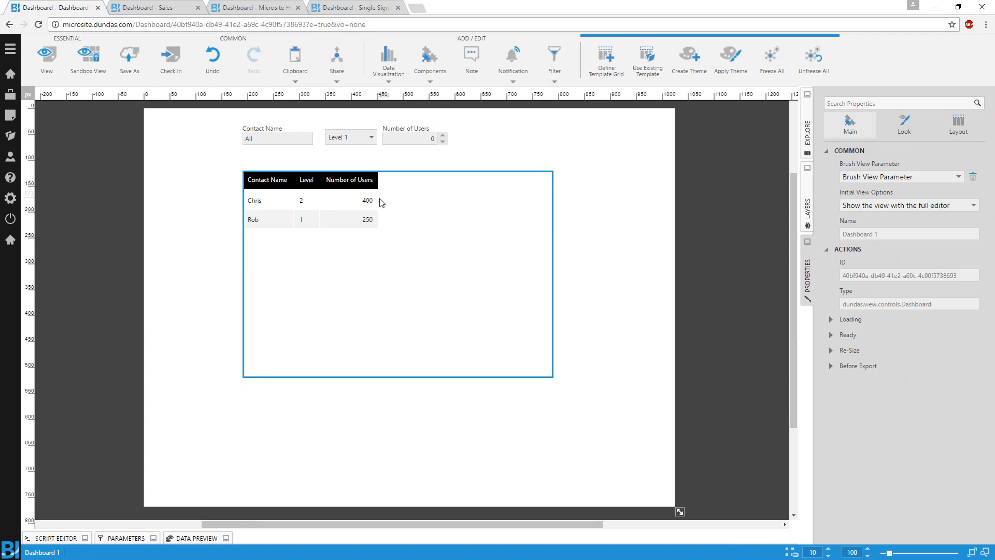
click(425, 69)
click(213, 110)
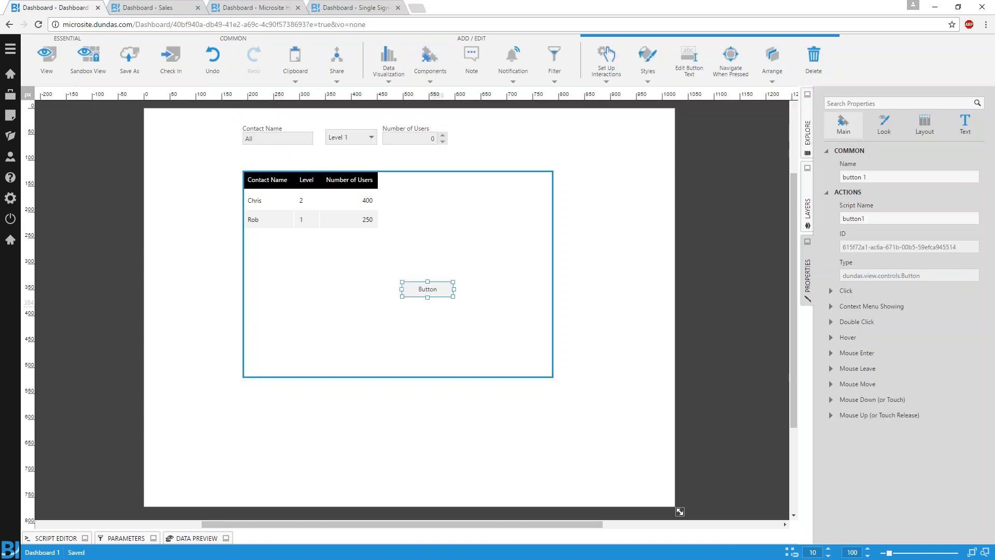
drag(422, 294, 341, 167)
drag(323, 202, 330, 216)
Step: Change the button's text to Submit
double_click(345, 165)
text(Submit)
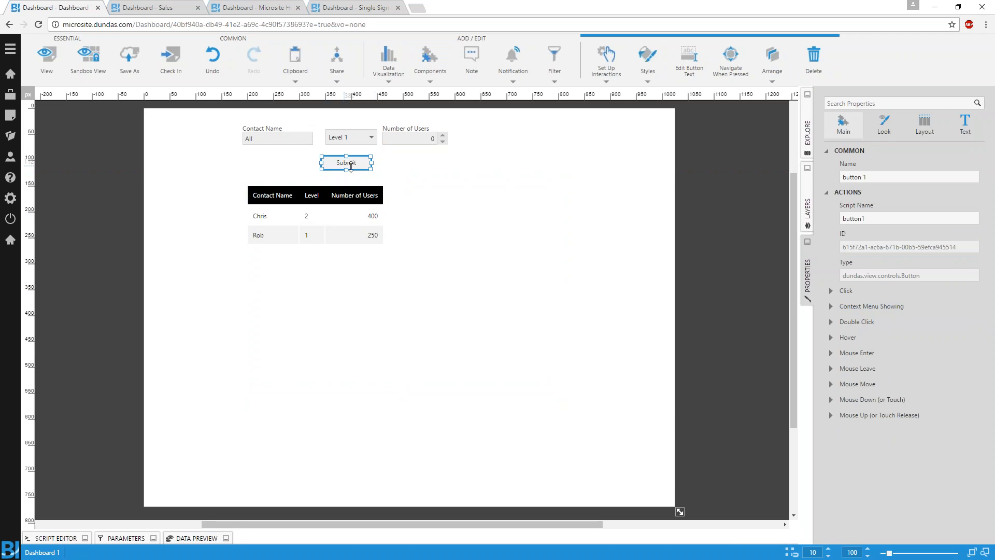
click(402, 168)
Step: Set up a Data Input interaction on the Submit button that refreshes table 1 and writes to Data Cube 1
click(355, 164)
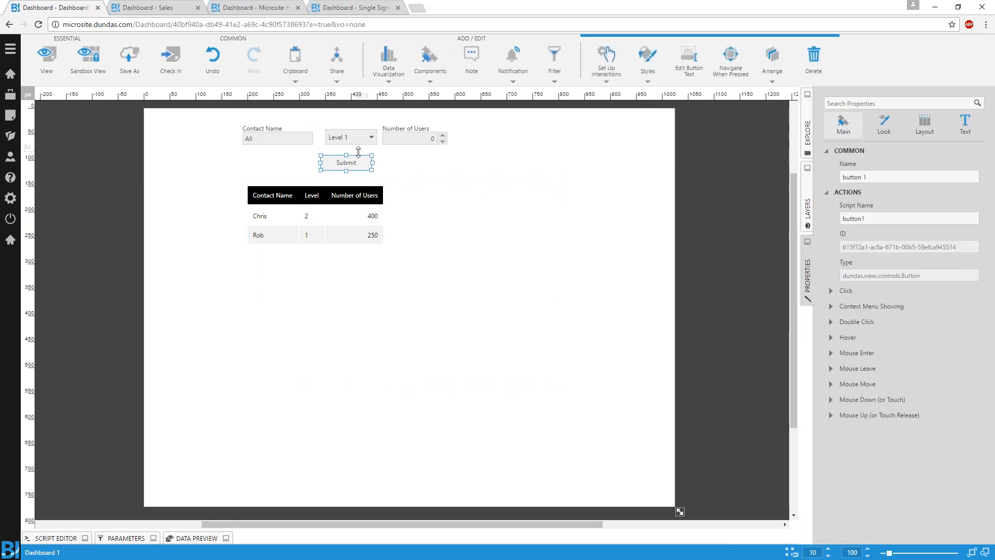
click(611, 66)
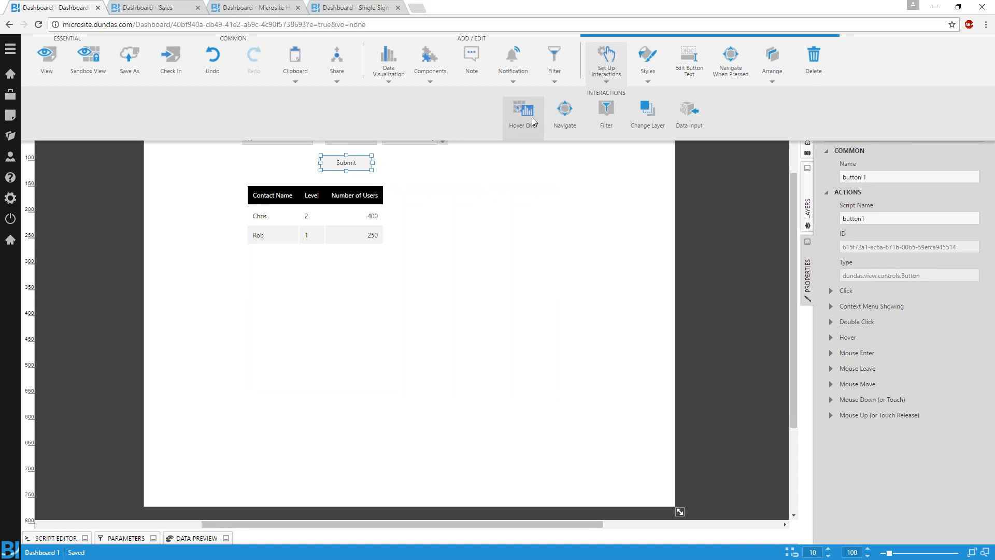
click(700, 118)
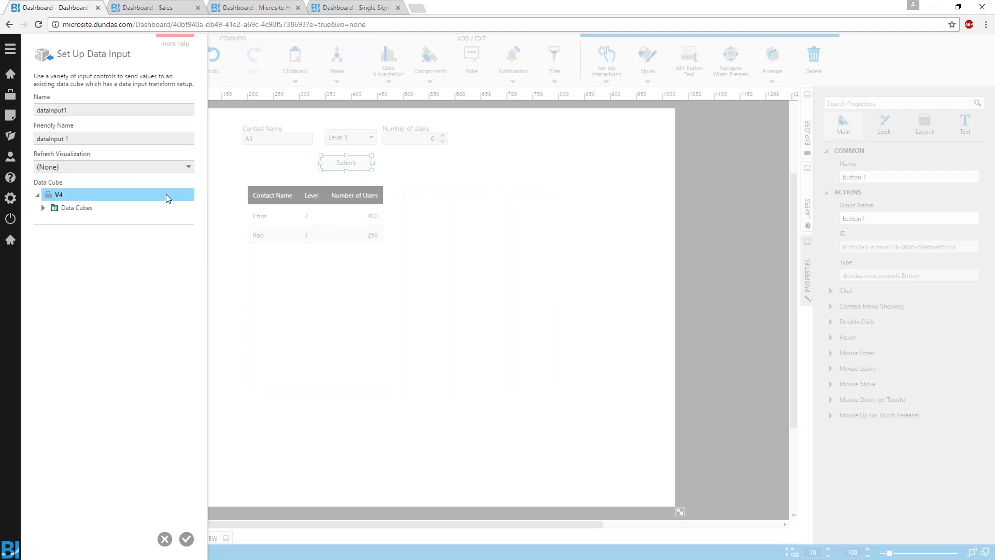
click(105, 167)
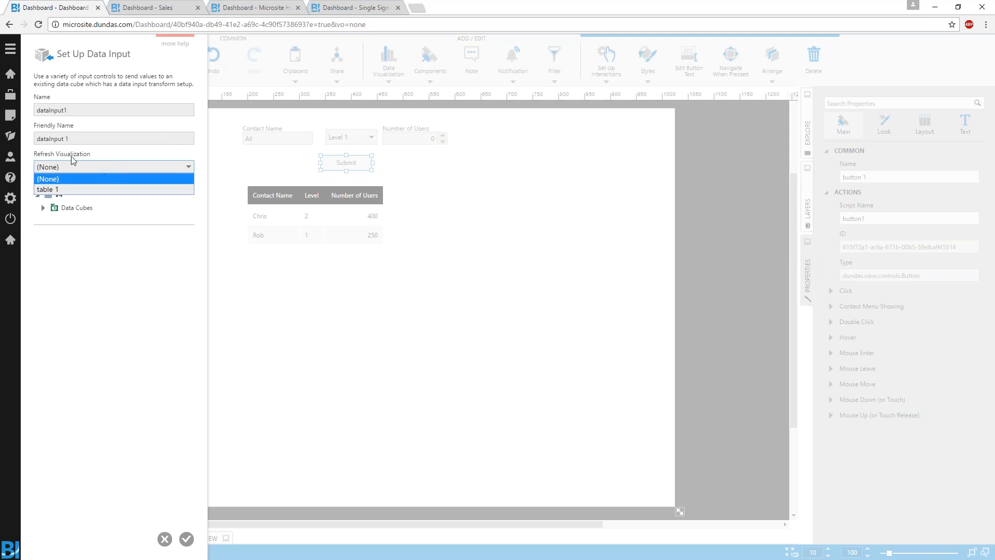
click(69, 190)
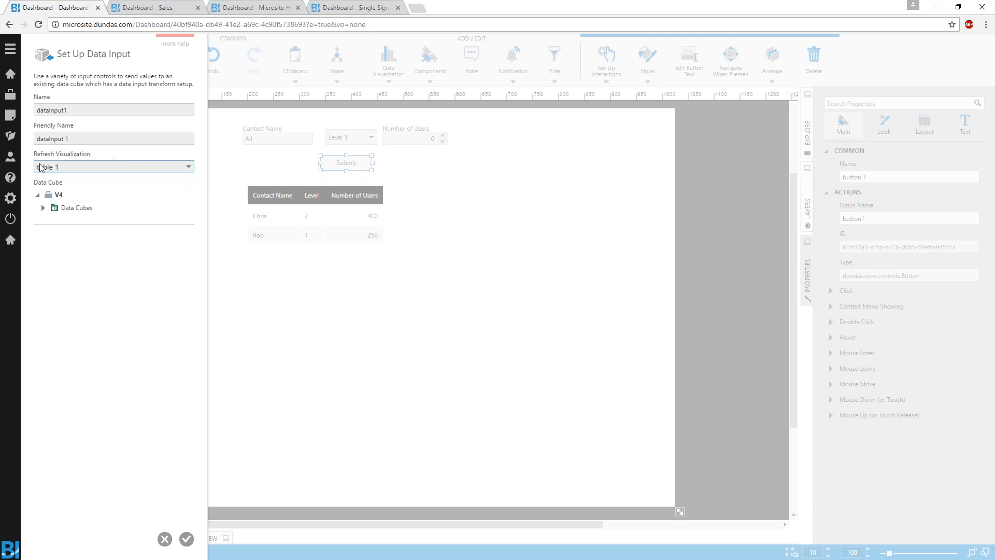
click(45, 209)
click(78, 234)
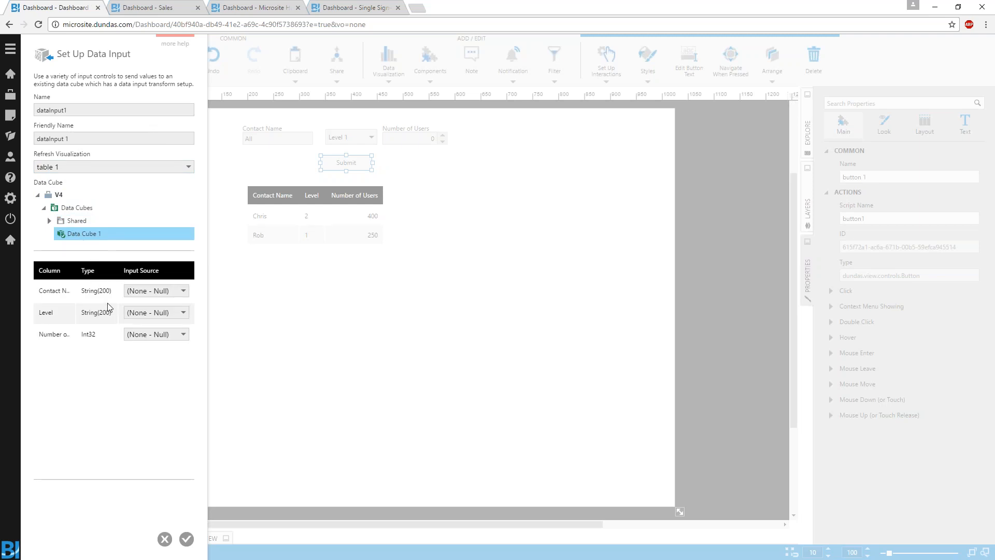
Step: Map Contact Name to parameterTextBox 1, Level to dropDownList 1 and Number of Users to parameterNumeric 1, and apply the data input
click(137, 291)
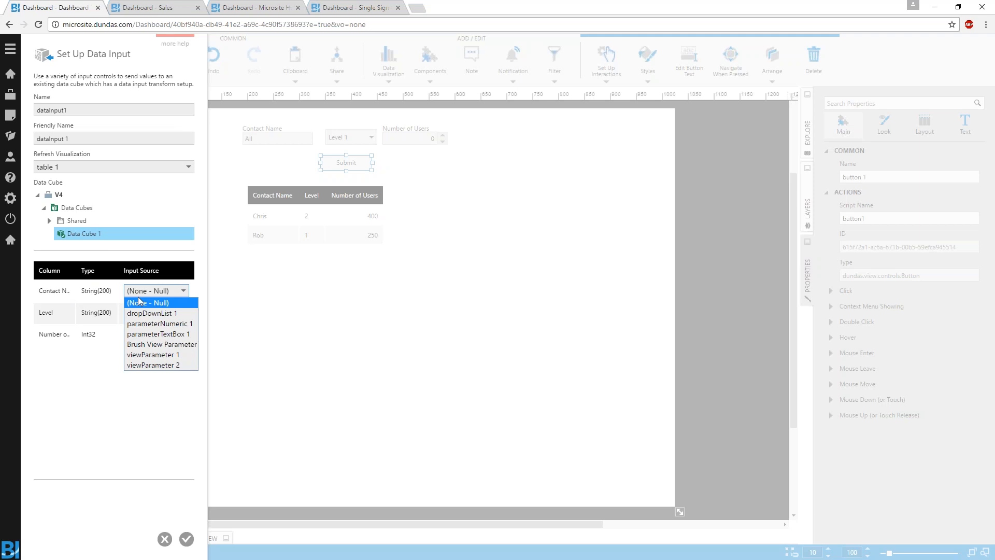
click(148, 335)
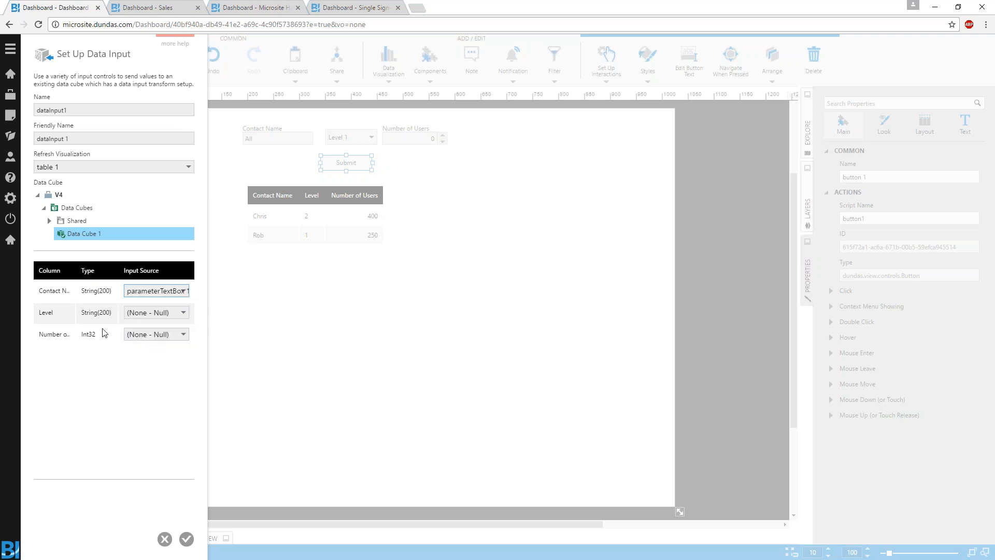
click(130, 313)
click(139, 335)
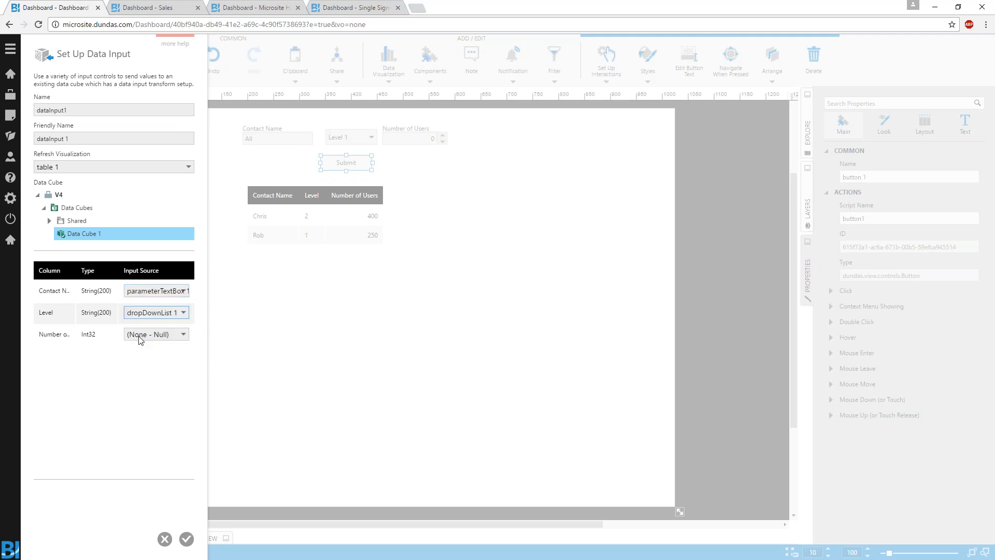
click(153, 336)
click(154, 369)
click(186, 540)
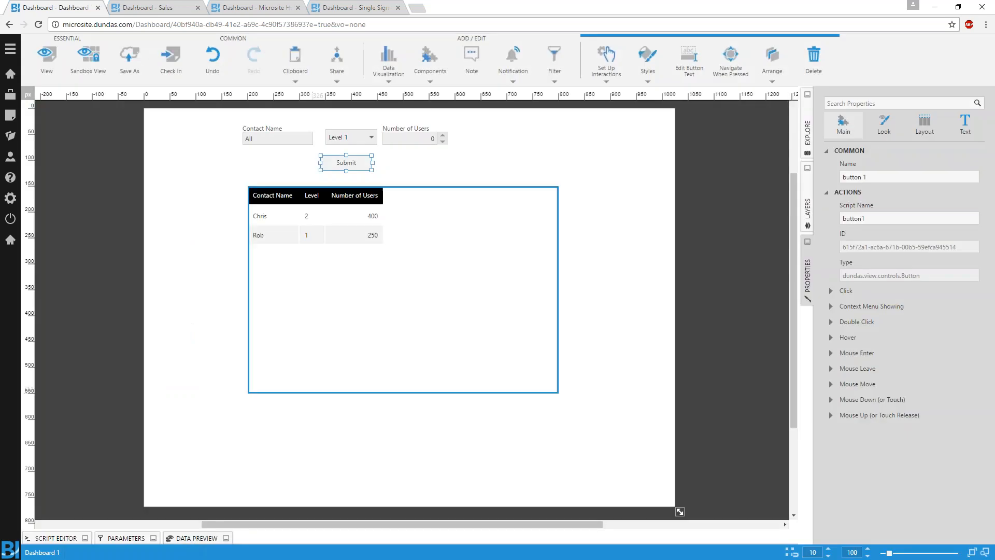
Step: View the dashboard and submit a new record with a contact's first name, Level 2 and 500 users
click(51, 73)
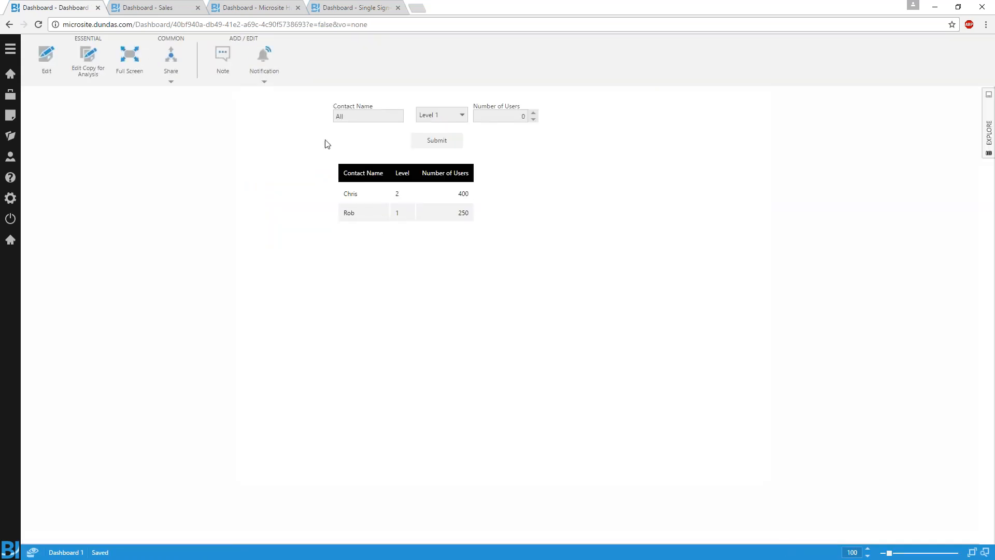
click(358, 115)
text(Ariel)
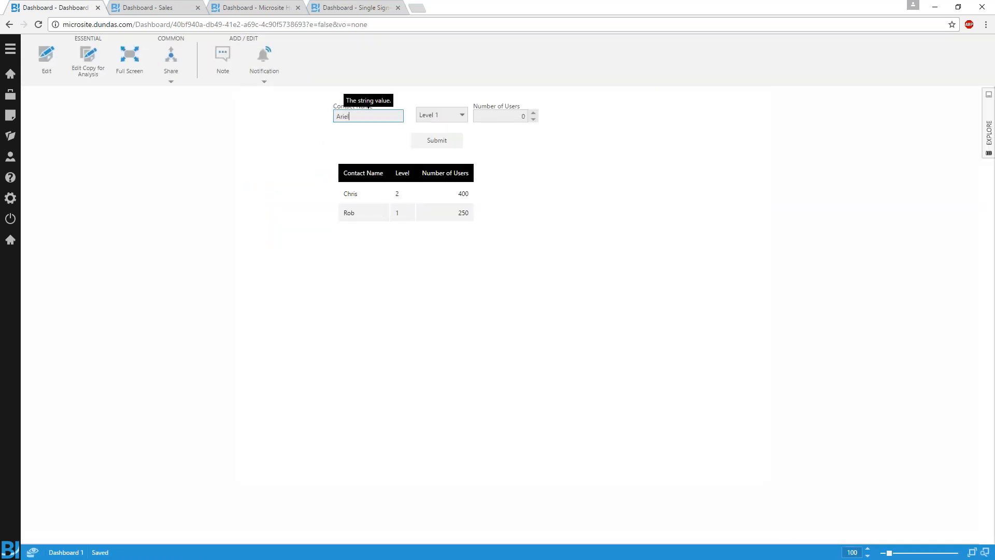
click(455, 116)
click(452, 134)
click(524, 116)
text(50)
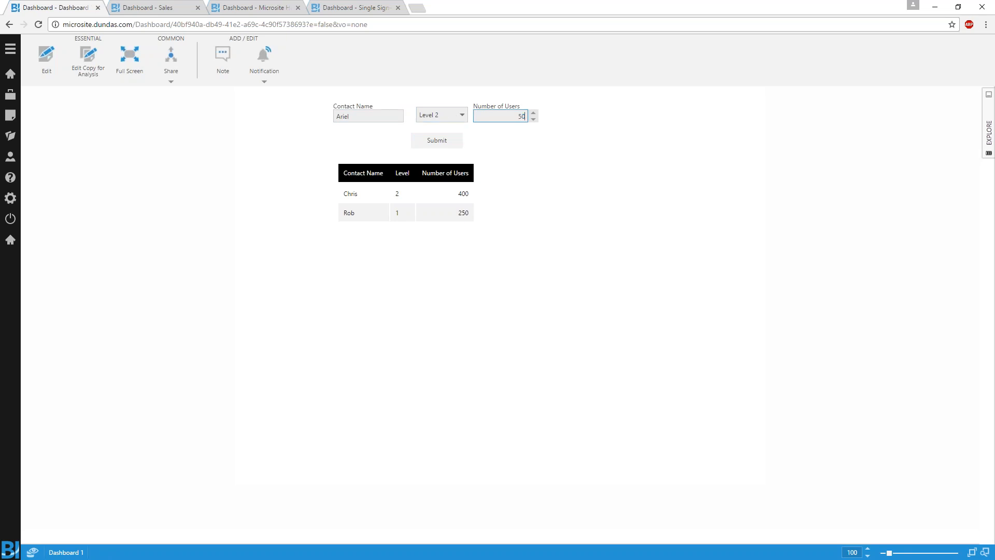
text(0)
click(444, 138)
key(alt+Tab)
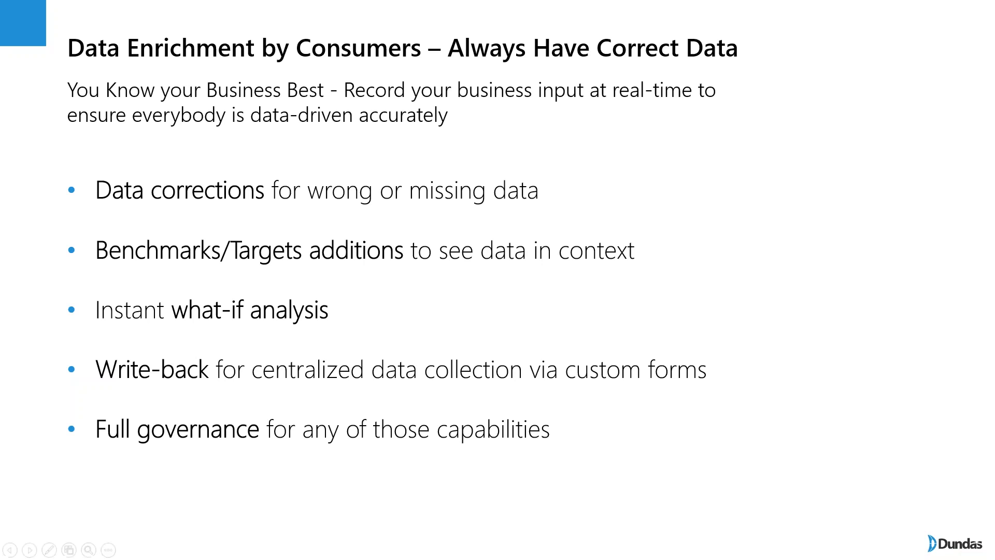
key(Right)
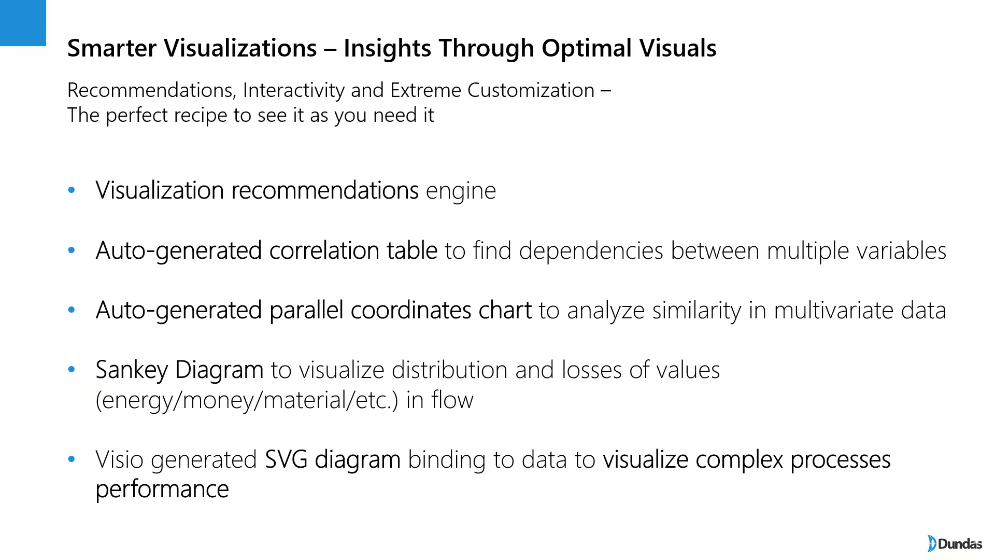
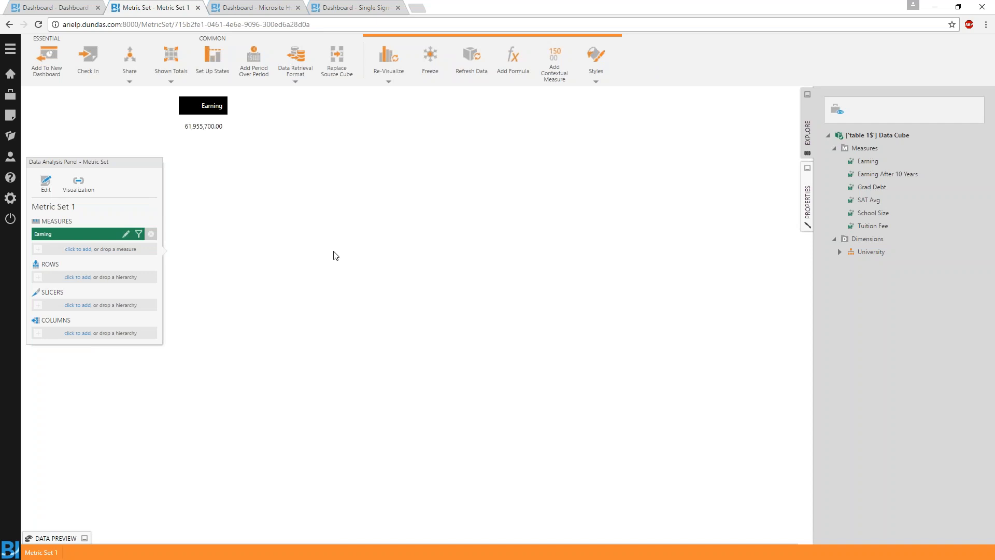
Step: Add the Earning After 10 Years measure and the University hierarchy to Metric Set 1 alongside Earning
drag(887, 174, 663, 179)
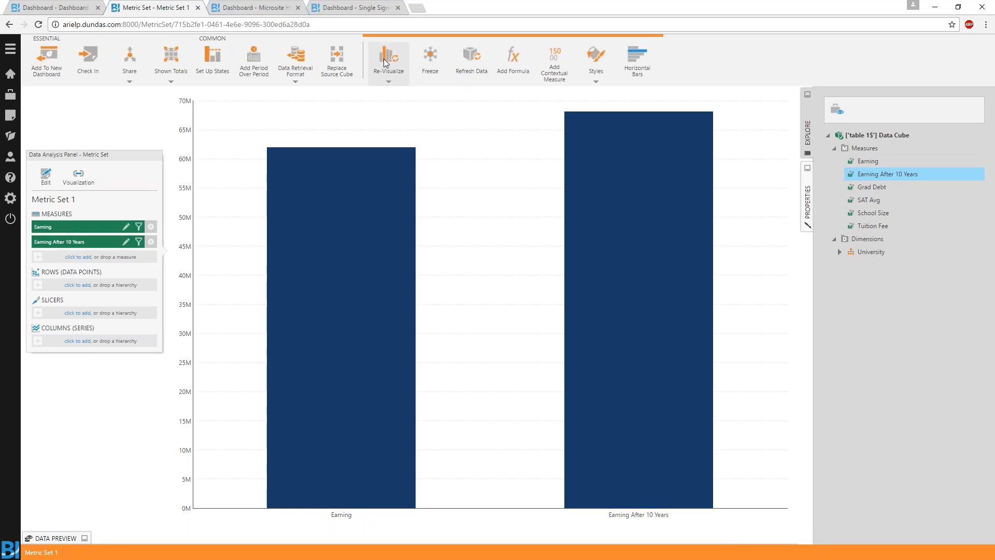
click(387, 61)
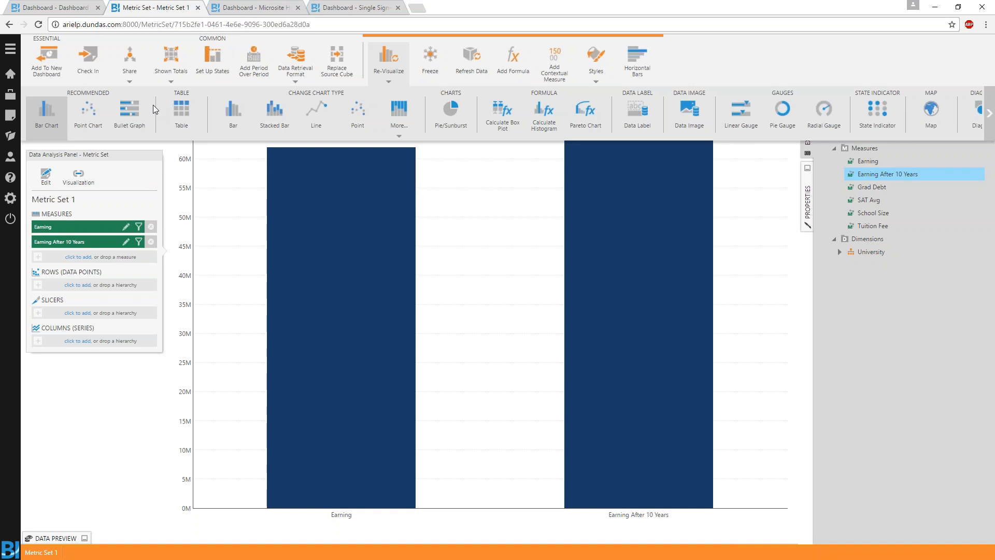
click(389, 59)
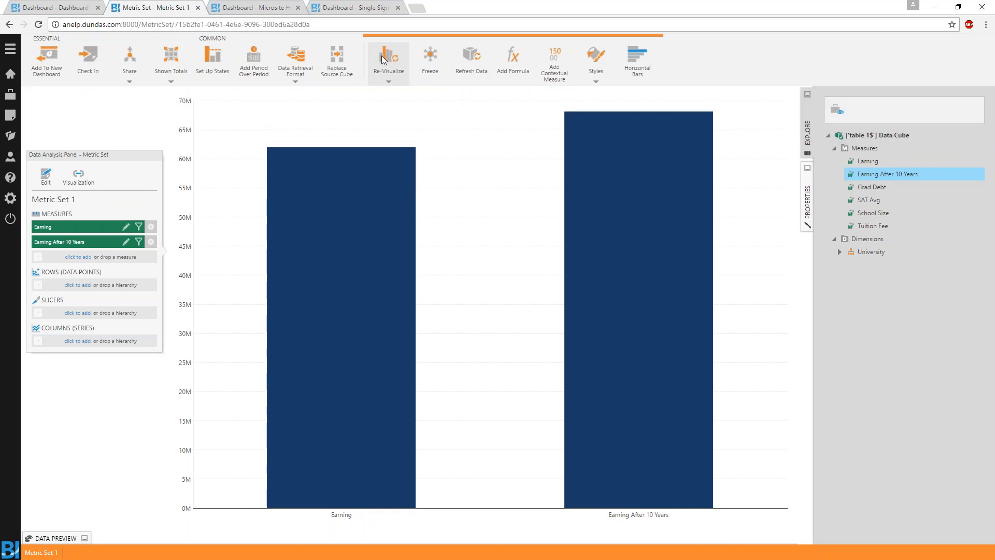
drag(845, 253, 754, 296)
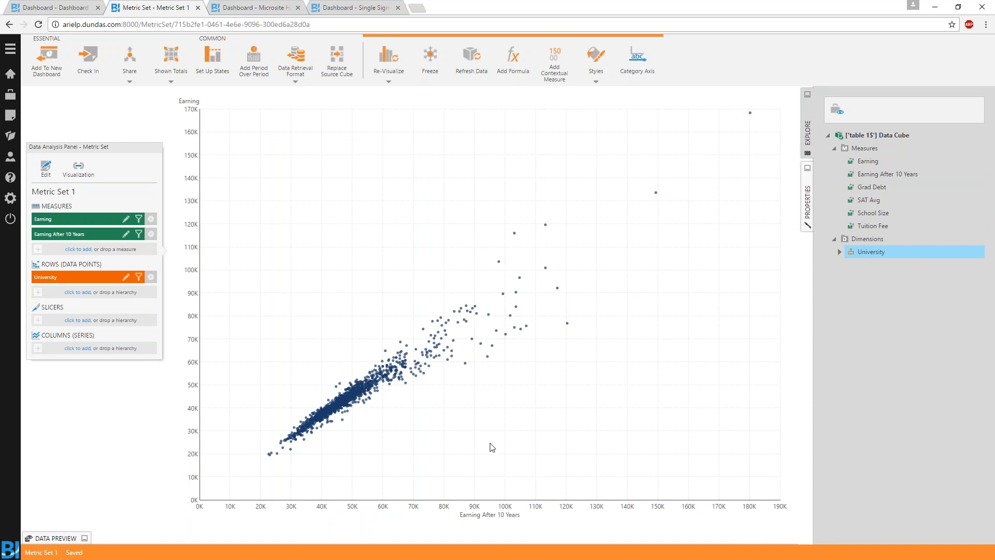
Step: Try the recommended trend line on the scatter plot, remove the Earning Trend measure and keep the point chart
click(392, 70)
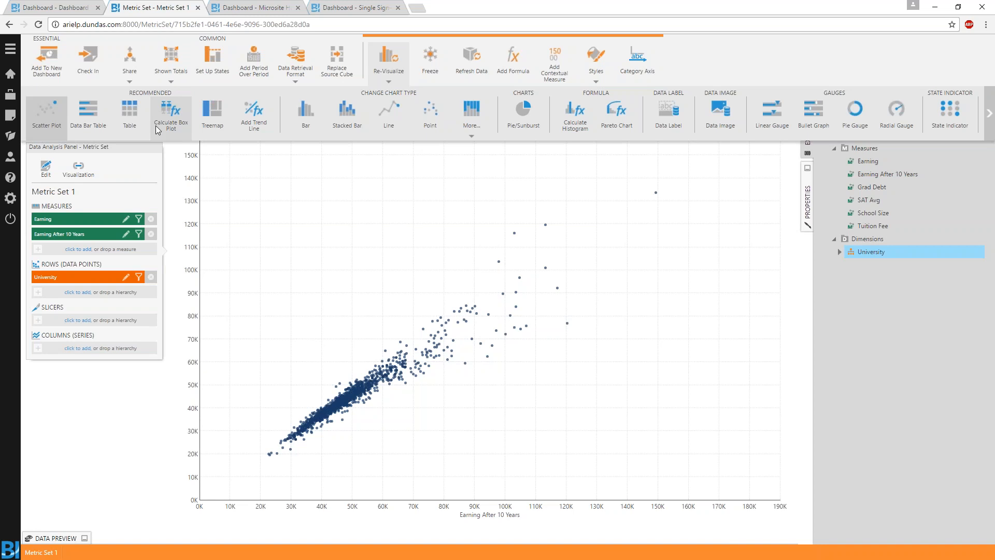
click(256, 123)
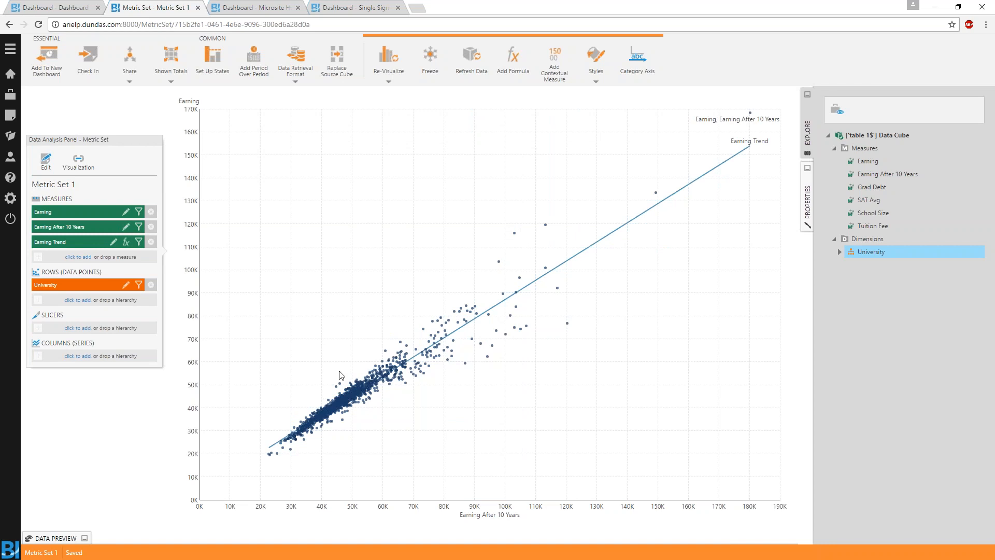
click(151, 242)
click(390, 59)
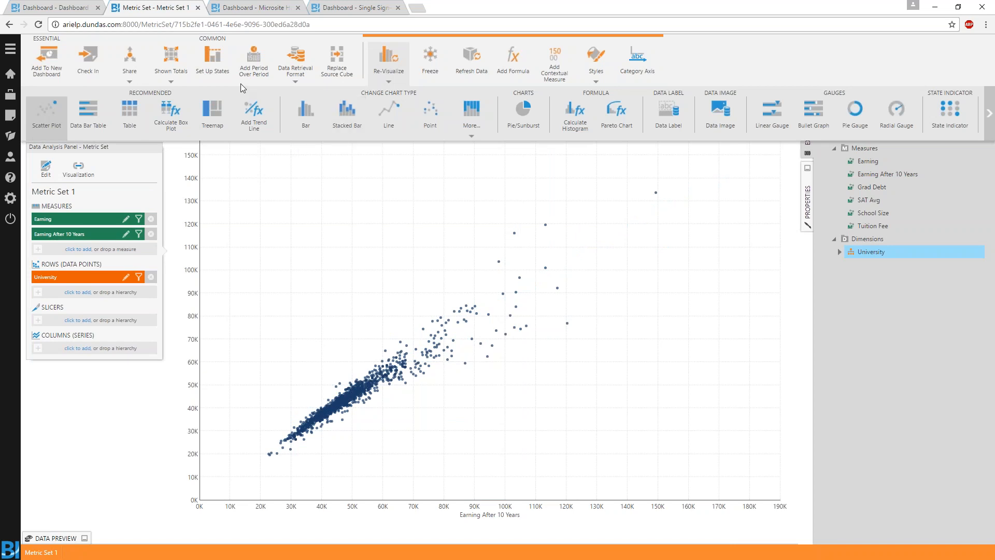
click(432, 108)
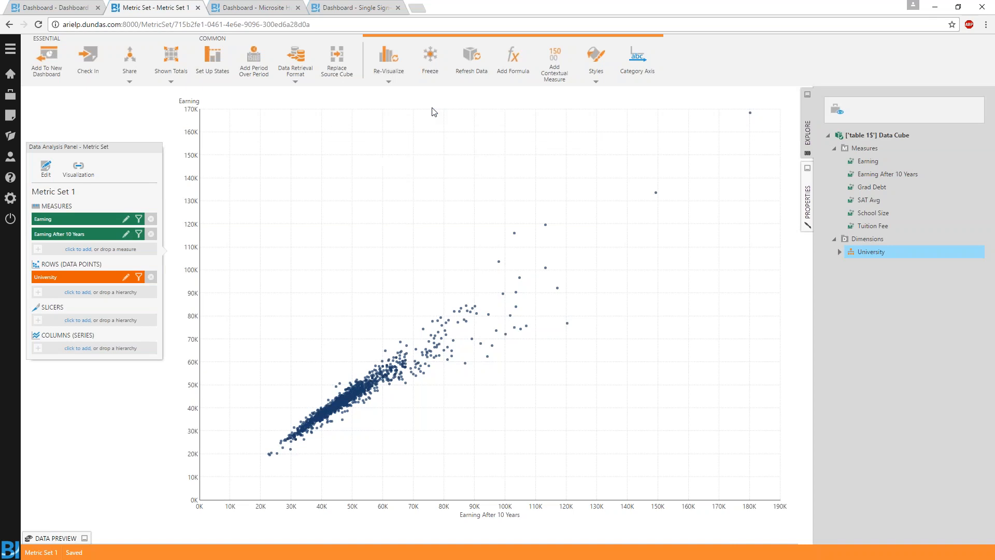
Step: Add the Grad Debt and Tuition Fee measures to Metric Set 1 and show the recommended visualizations for it
drag(877, 192, 728, 220)
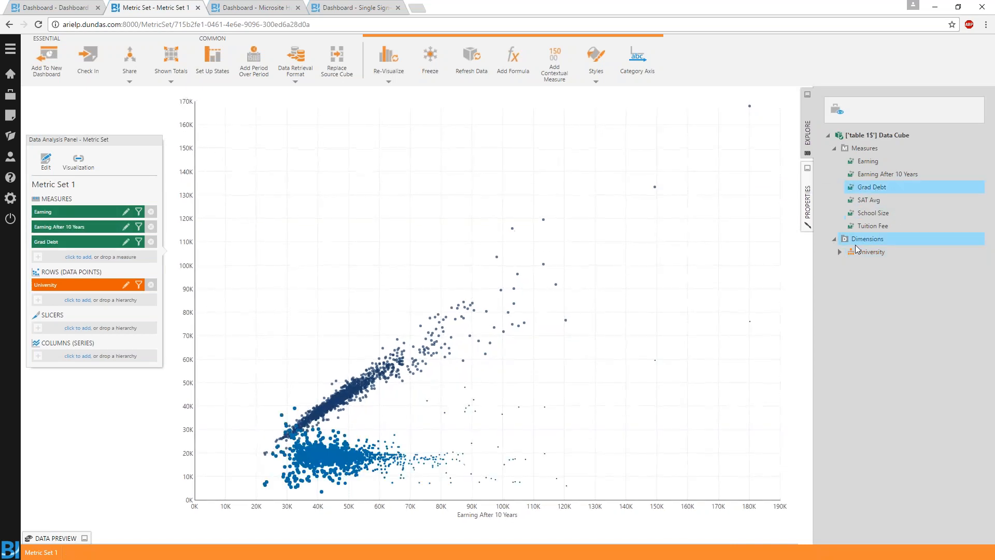
drag(879, 226, 688, 232)
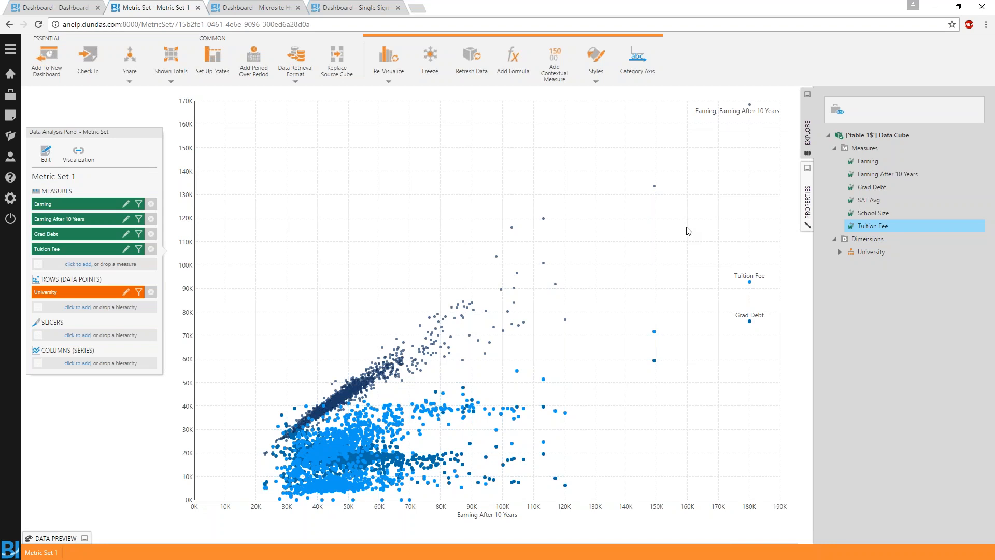
click(380, 72)
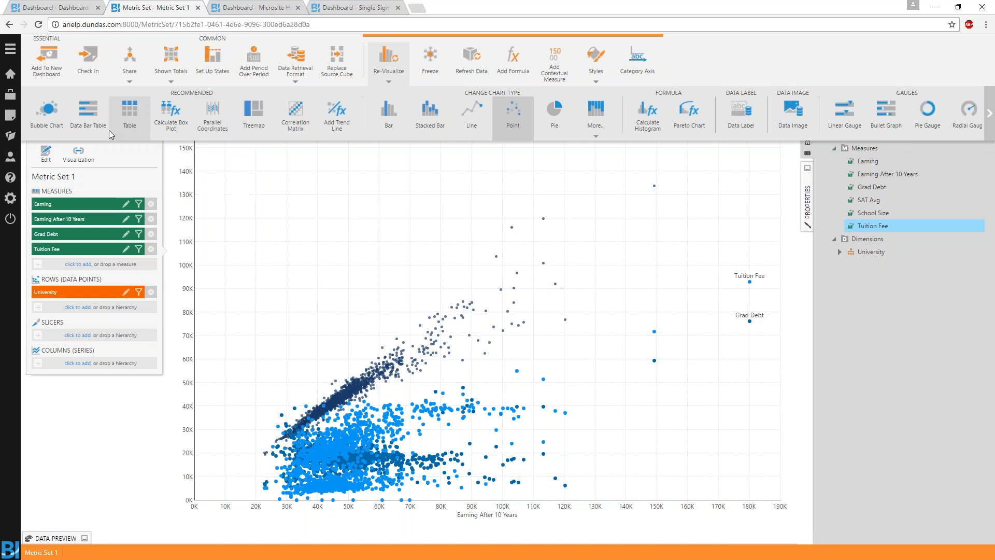
Step: Open the Parallel Coordinates dashboard and examine how individual universities in the table are highlighted in the chart
click(9, 136)
click(279, 531)
click(220, 538)
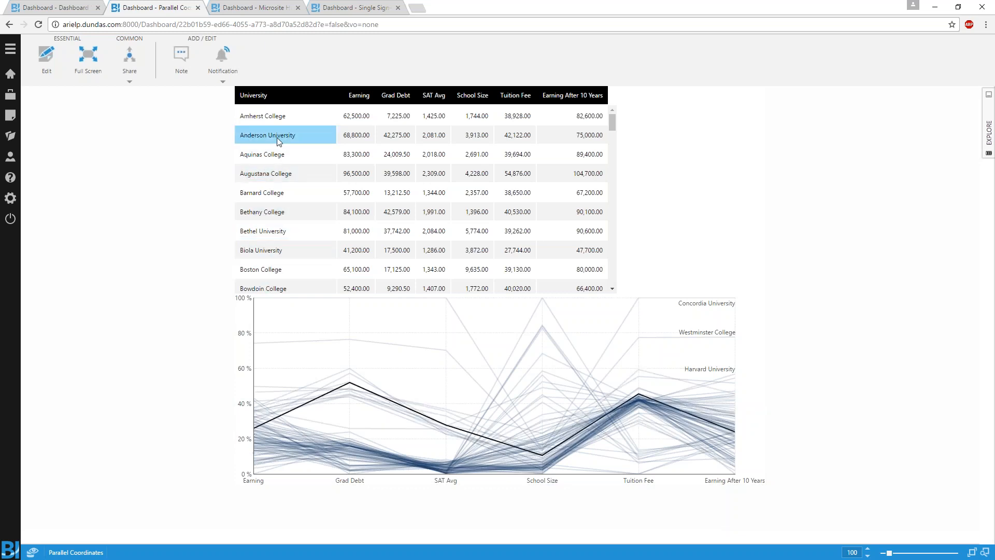
scroll(279, 141, down, 4)
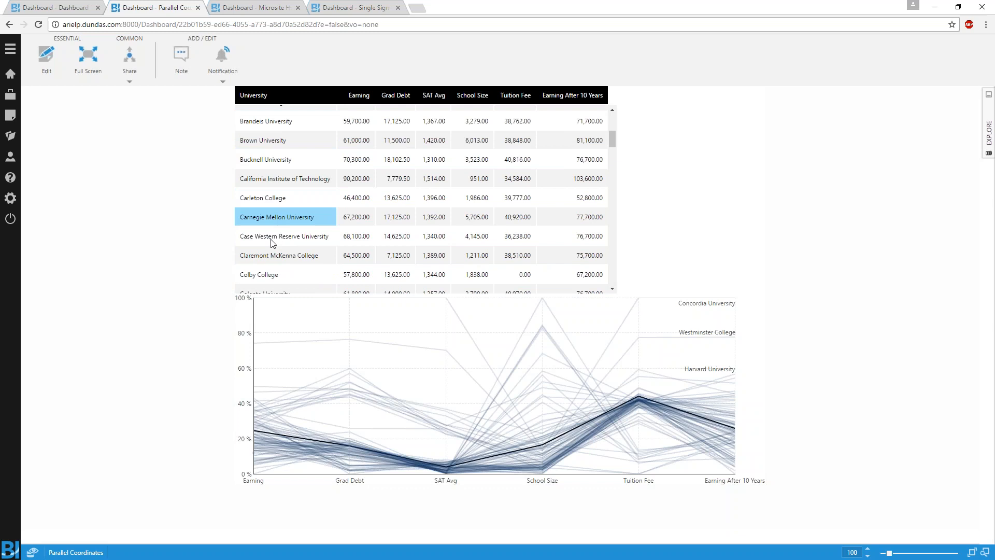
scroll(281, 219, down, 3)
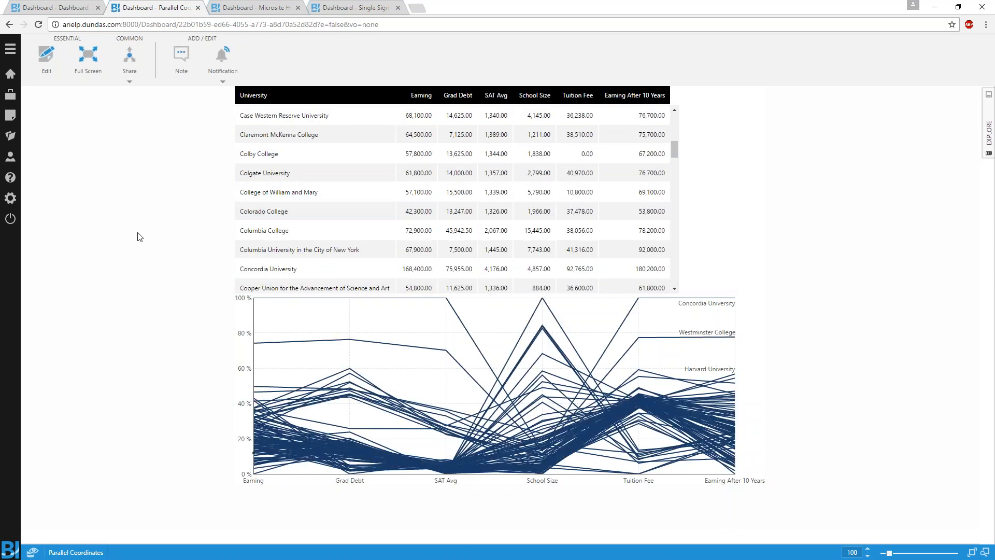
Step: Create a new dashboard from the Blank template
click(10, 115)
click(134, 257)
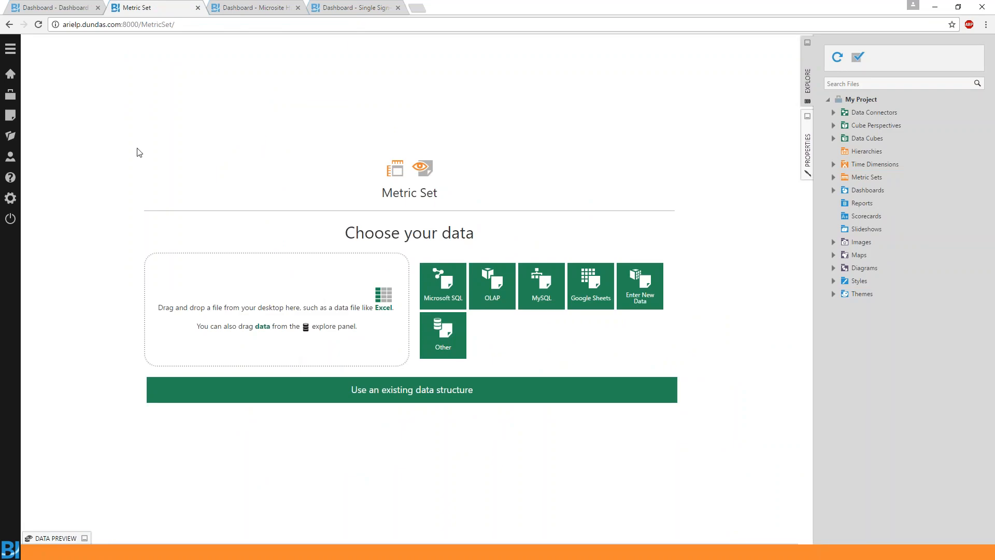
click(10, 115)
click(137, 118)
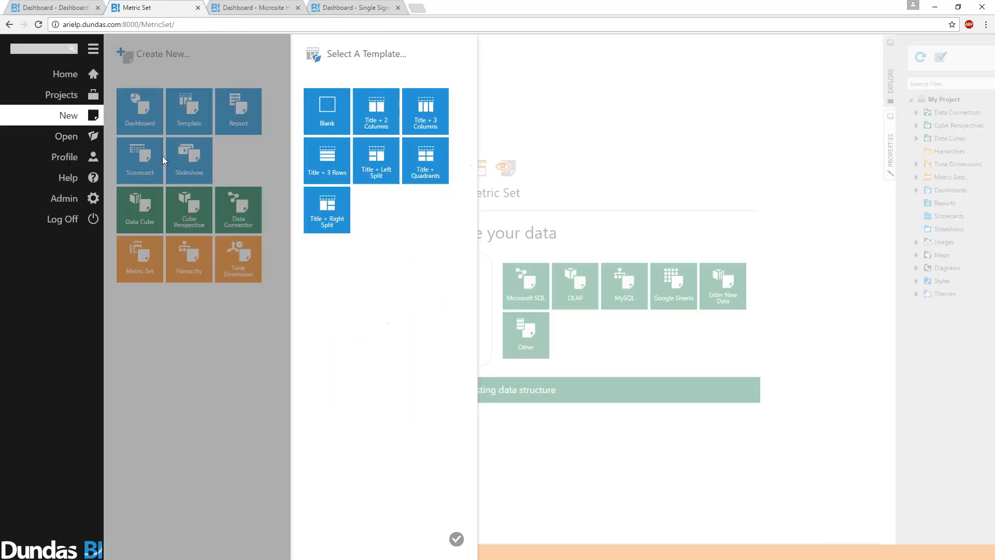
click(330, 120)
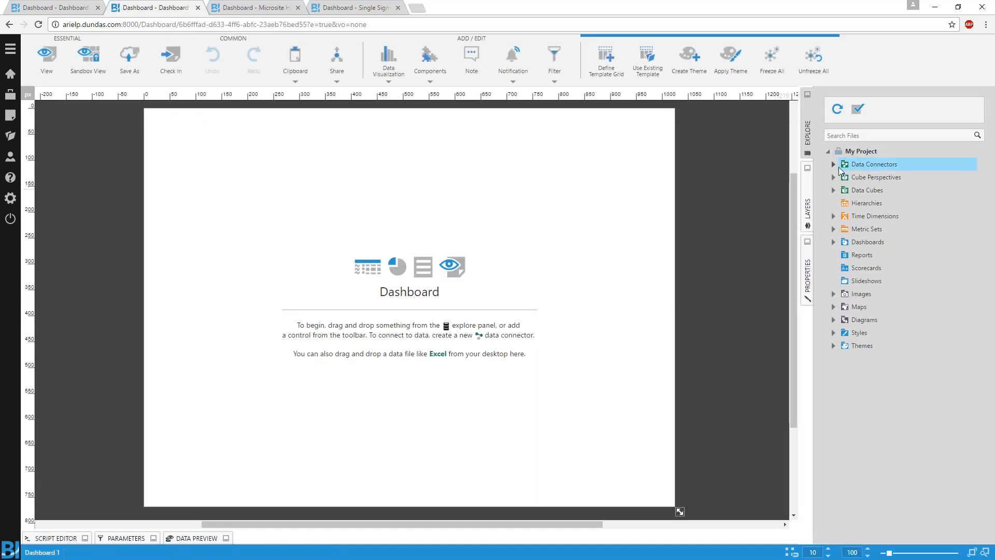
Step: Search the project files for "motor" and place the mpg measure from the Motor Trend Cars data cube on the dashboard
click(855, 136)
text(motor)
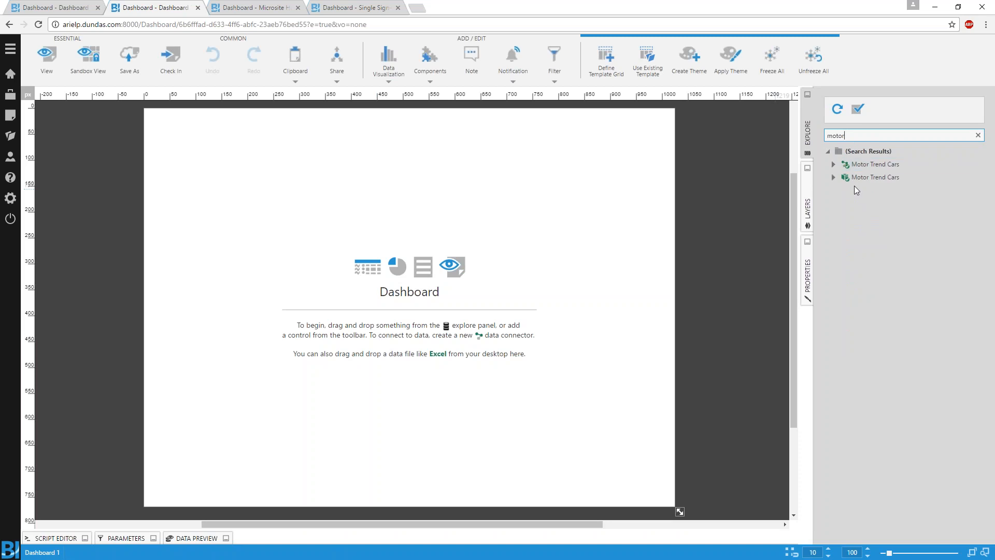
click(835, 178)
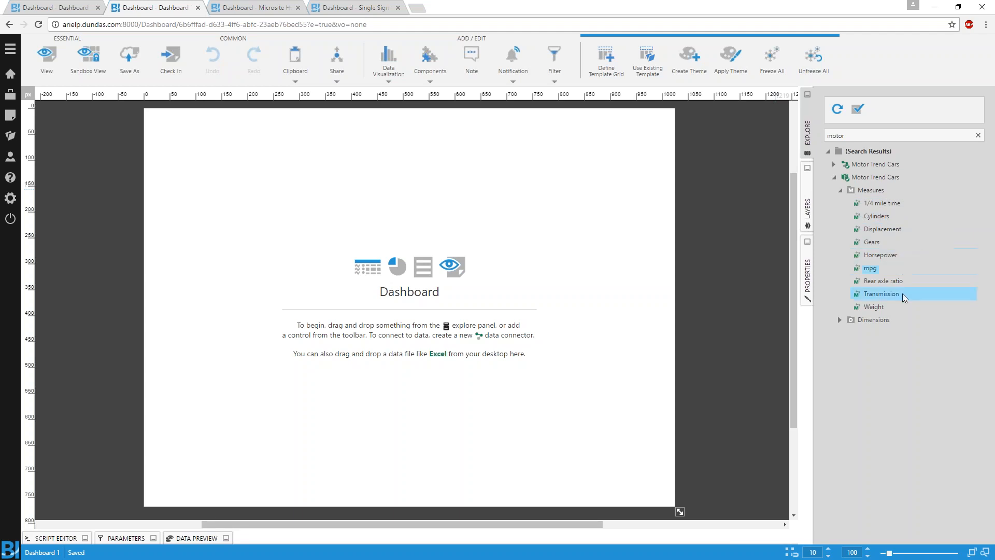
drag(876, 268, 462, 202)
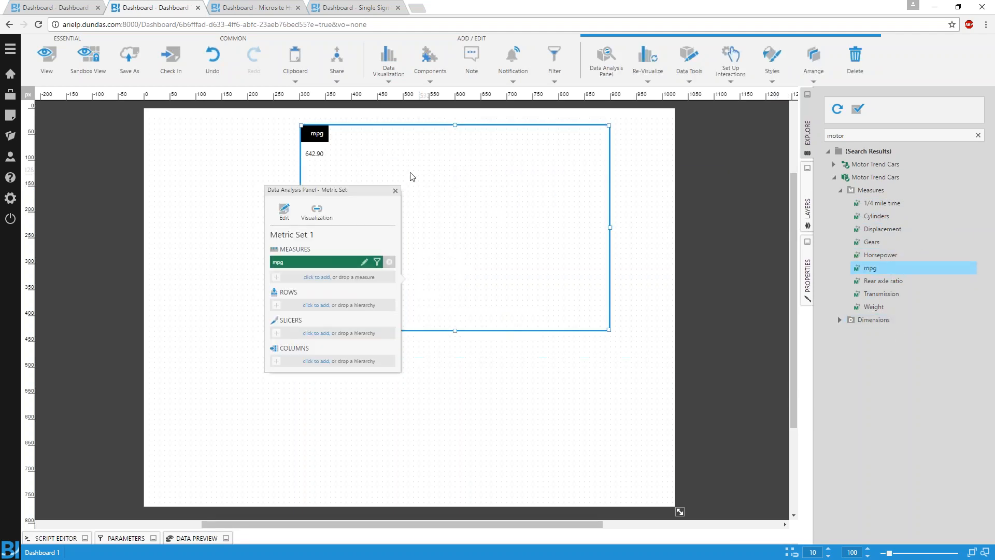
Step: Add the 1/4 mile time, Cylinders, Displacement, Gears, Horsepower, Rear axle ratio, Transmission and Weight measures to Metric Set 1
drag(881, 203, 487, 155)
drag(881, 229, 384, 197)
drag(881, 255, 352, 190)
drag(878, 282, 415, 195)
drag(881, 293, 575, 243)
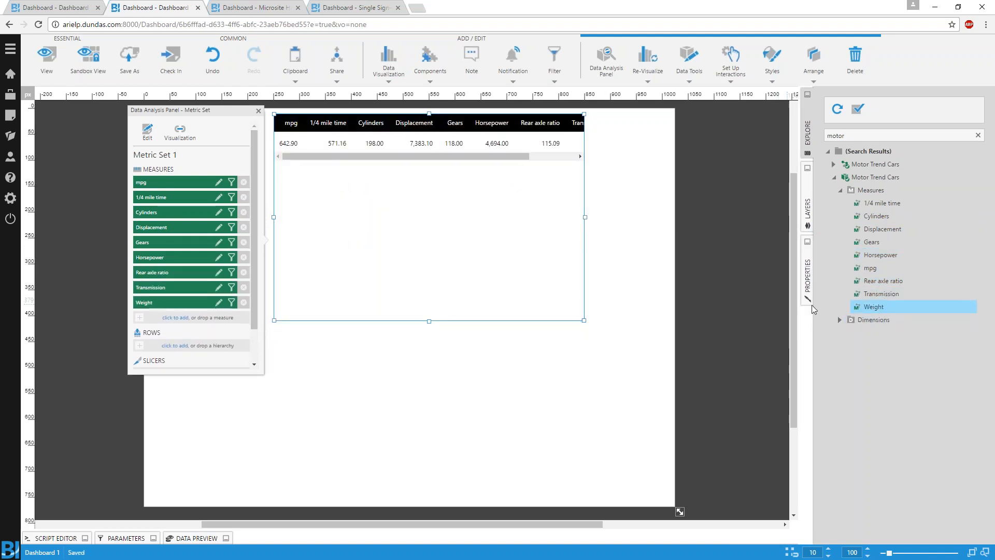
Step: Add the Car Model hierarchy to the table's rows, then reposition and widen the table on the dashboard
click(840, 320)
drag(879, 332, 364, 257)
drag(454, 208, 440, 204)
drag(413, 315, 414, 308)
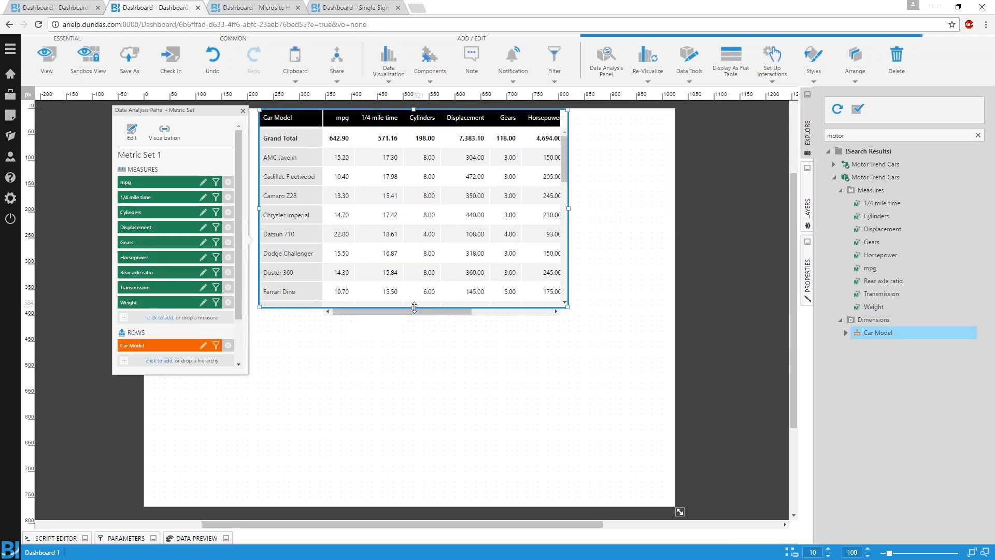
drag(570, 209, 616, 210)
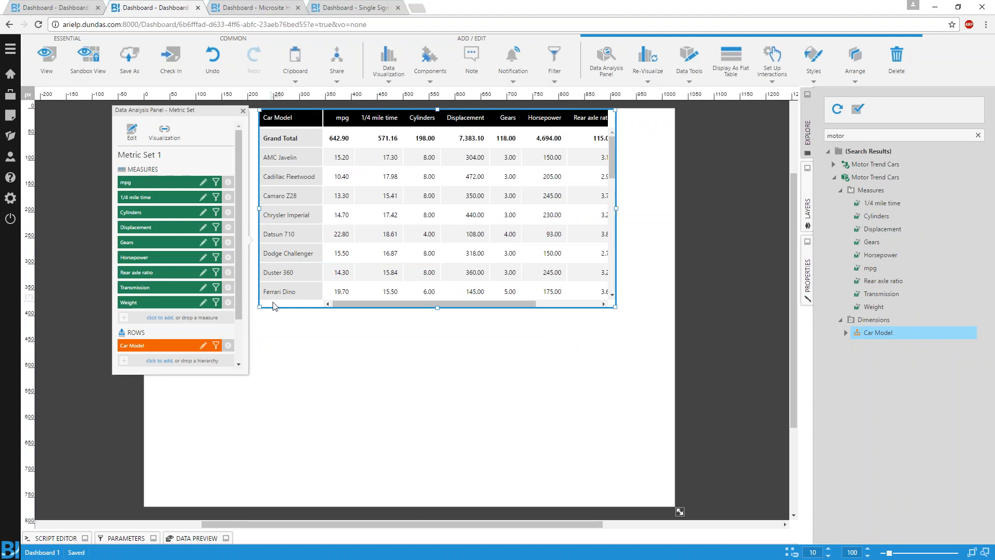
Step: Generate the recommended Correlation Matrix from the car measures table
click(646, 61)
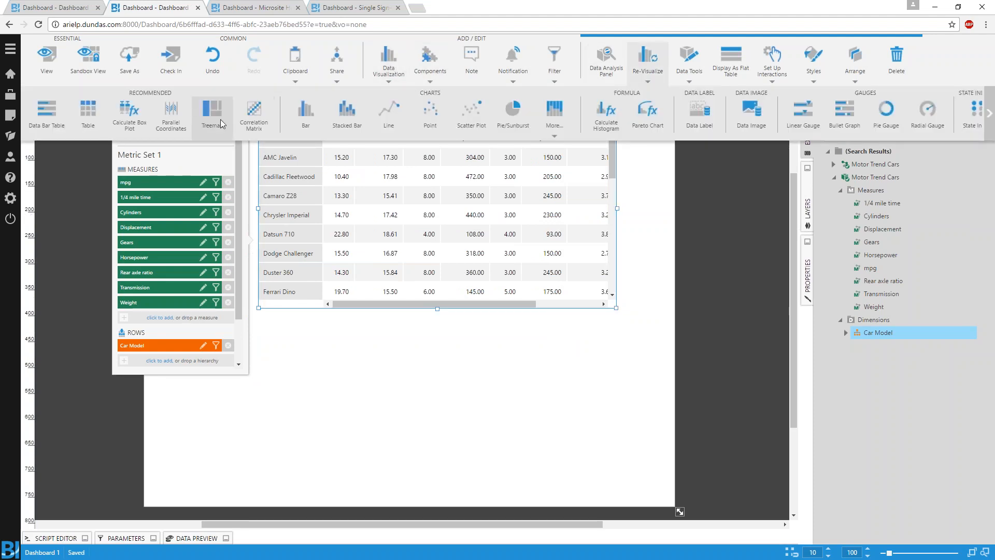
click(255, 114)
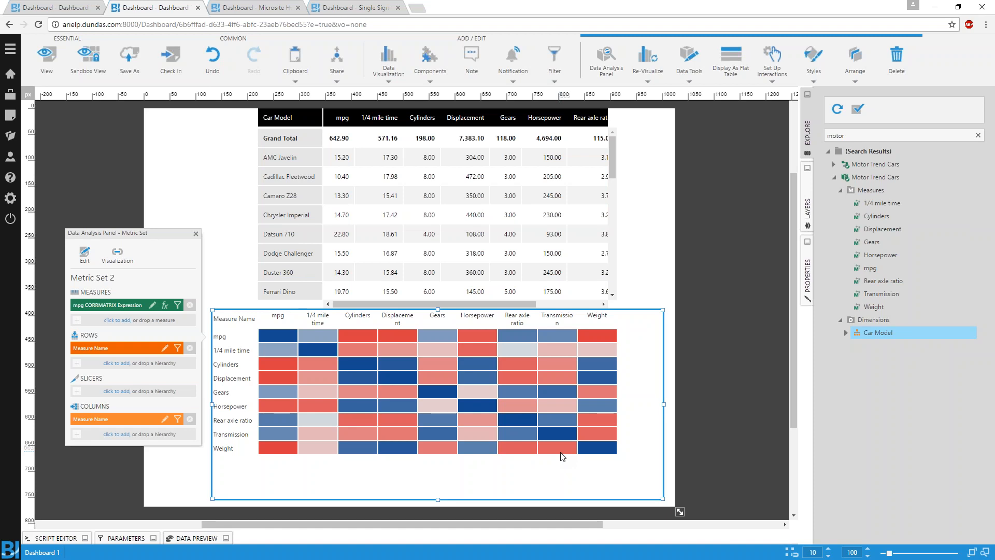
Step: Create a new metric set from the existing Formula 1 2015 Budget data cube
click(16, 117)
click(140, 259)
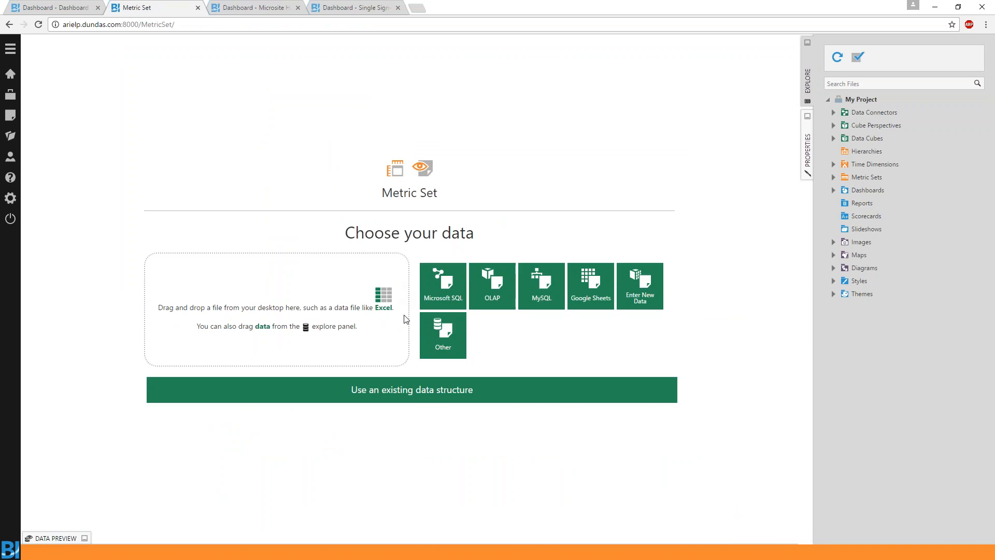
click(396, 389)
click(43, 211)
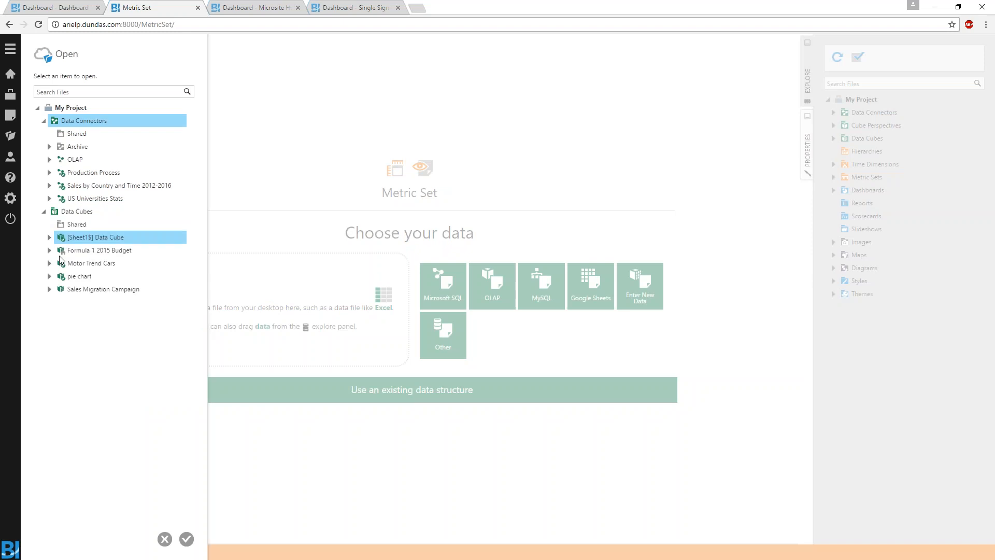
double_click(107, 253)
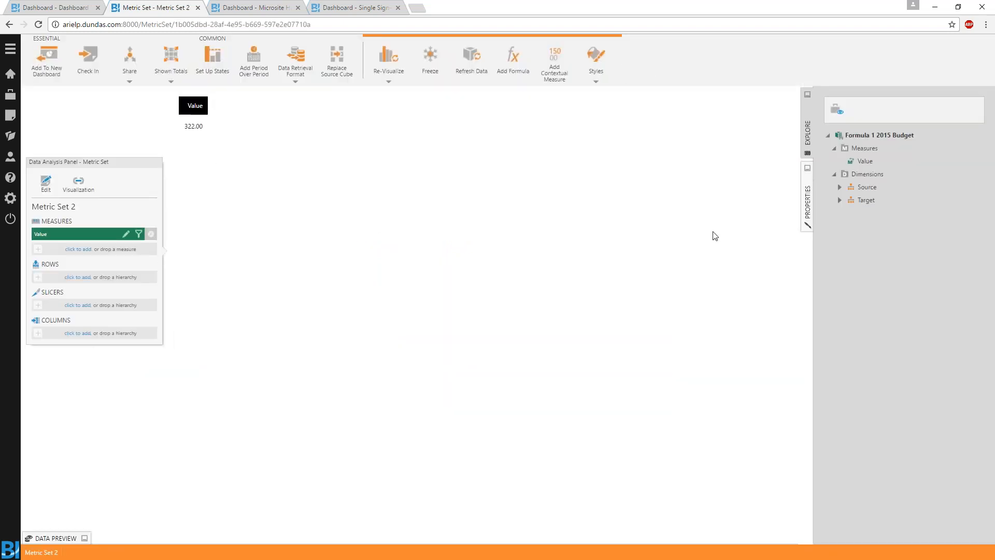
Step: Add the Source and Target hierarchies to the metric set's rows and re-visualize the data as a Sankey Diagram
drag(866, 187, 720, 278)
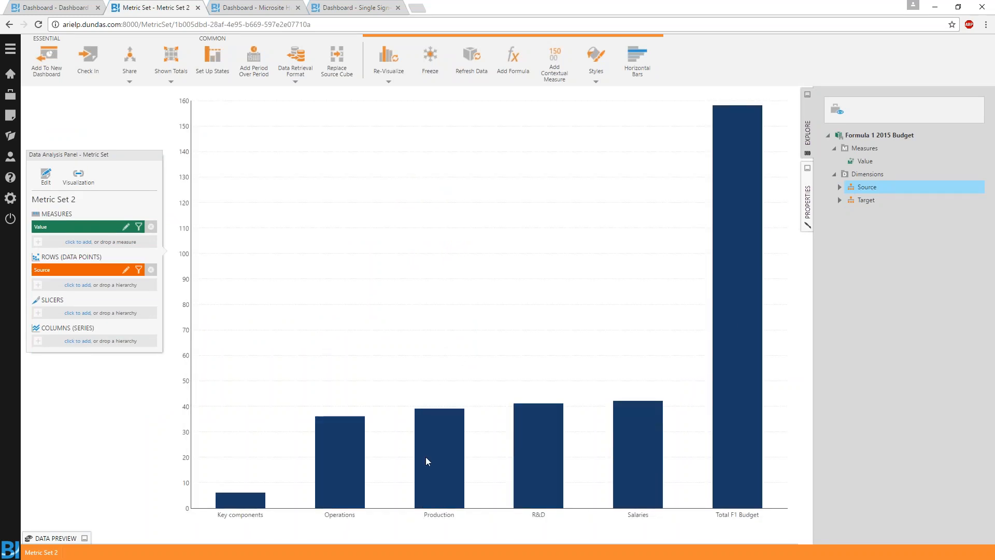
drag(865, 200, 472, 202)
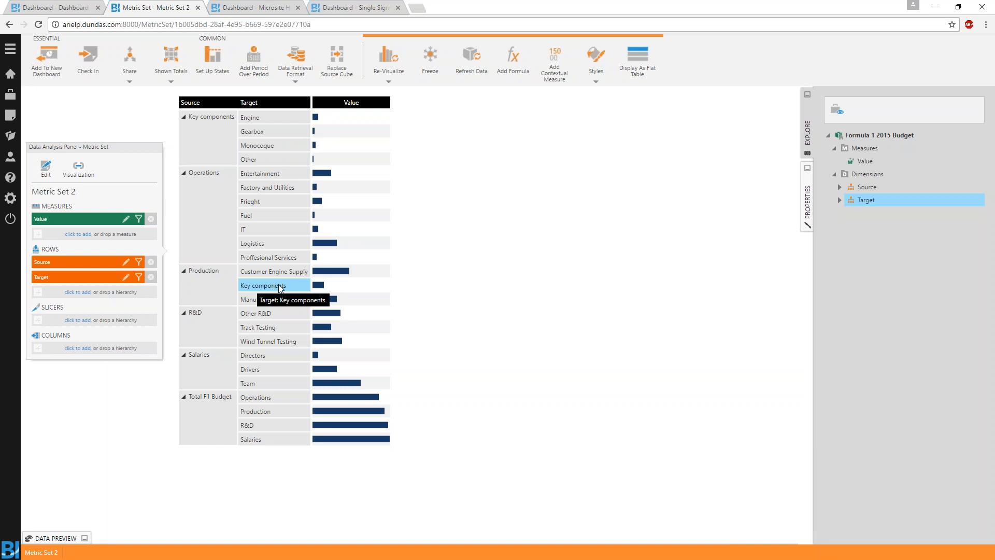
click(387, 60)
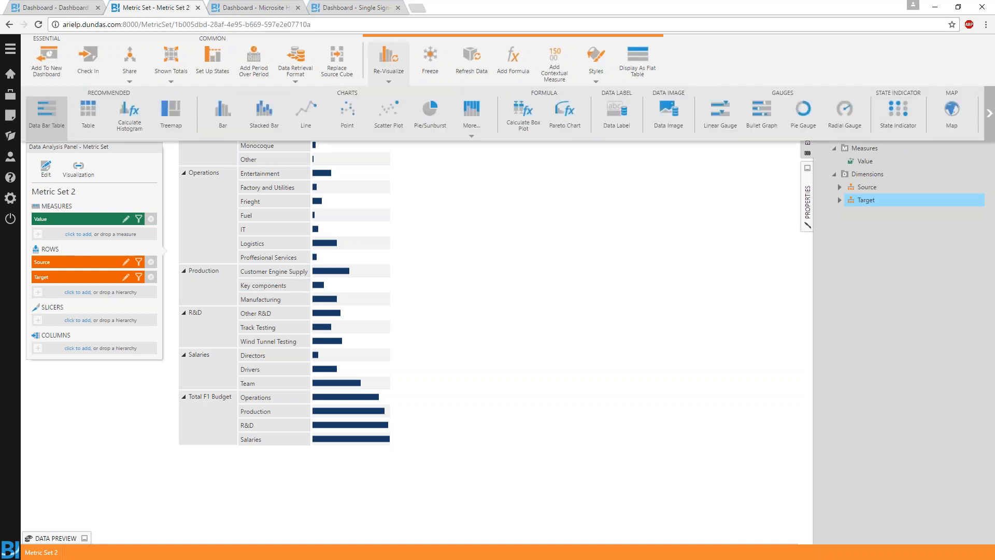
click(991, 114)
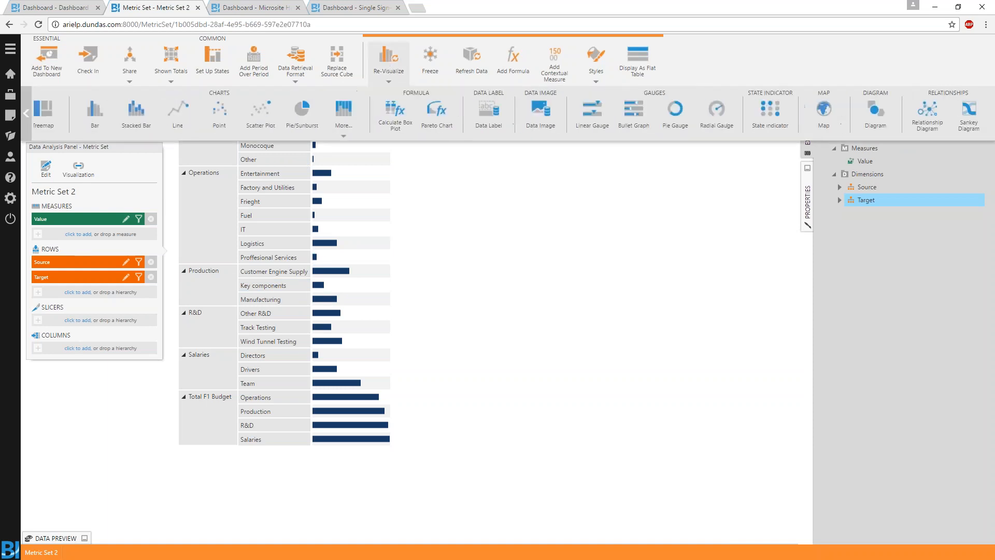
click(969, 117)
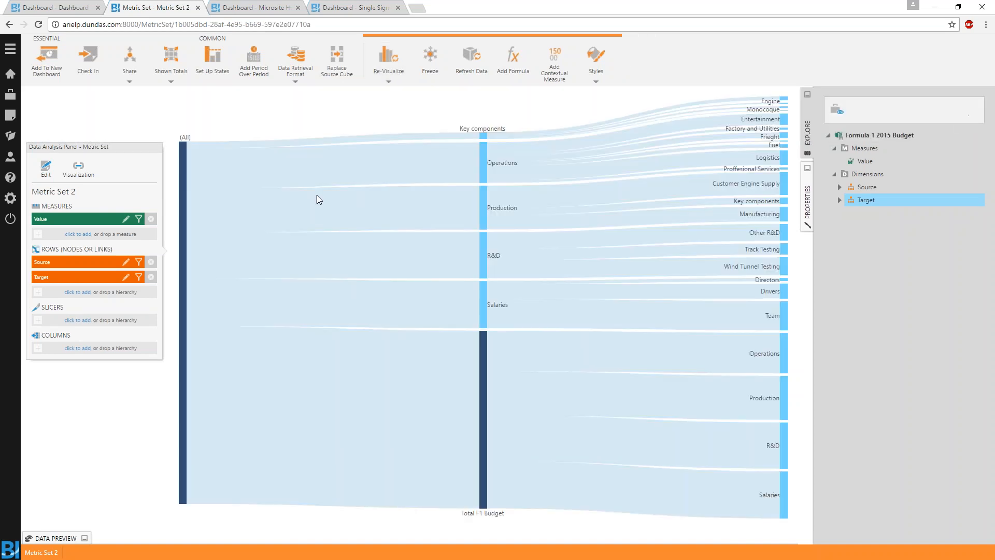
Step: Assign only Source to the links' source name and Target to their target name, and move the Key components node higher in the diagram
click(78, 169)
drag(68, 265, 63, 314)
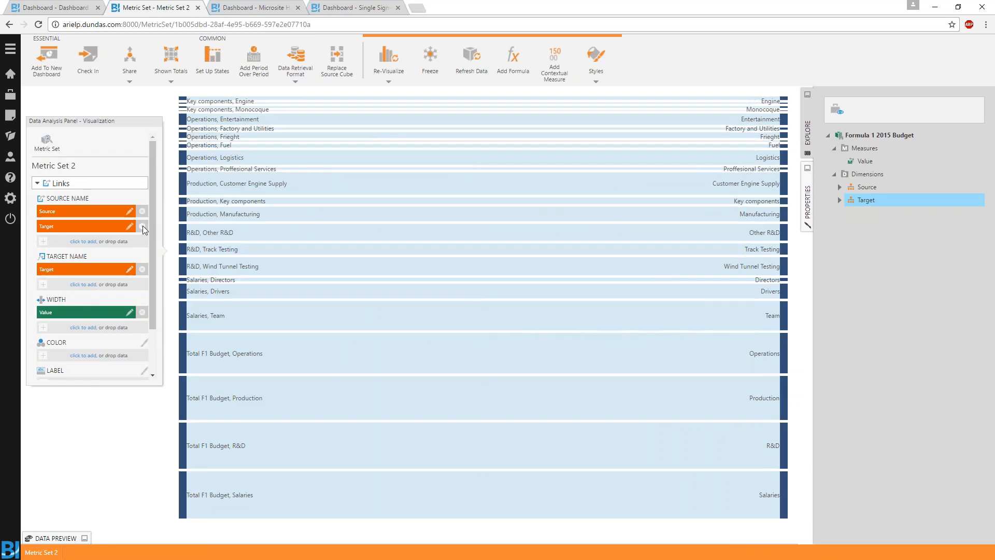
click(142, 226)
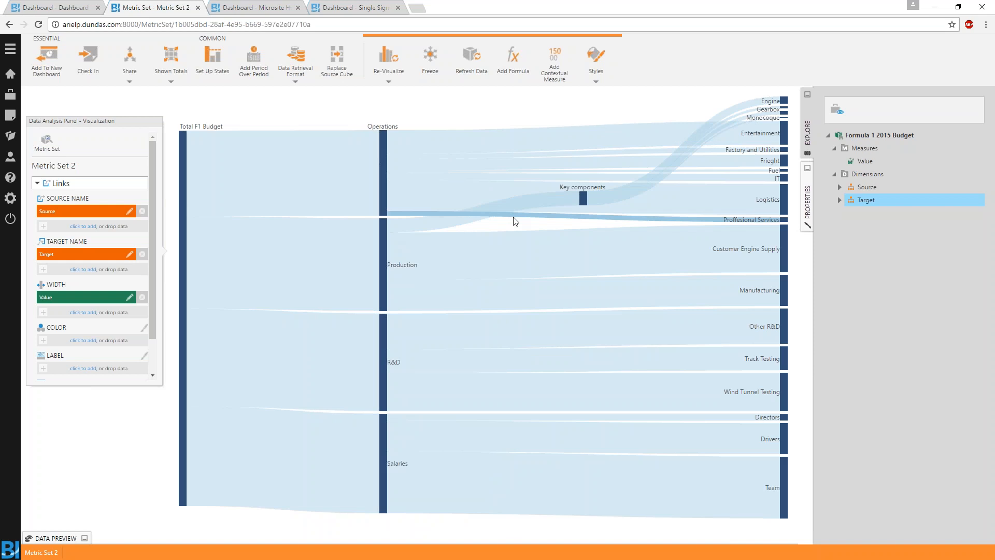
mouse_move(584, 202)
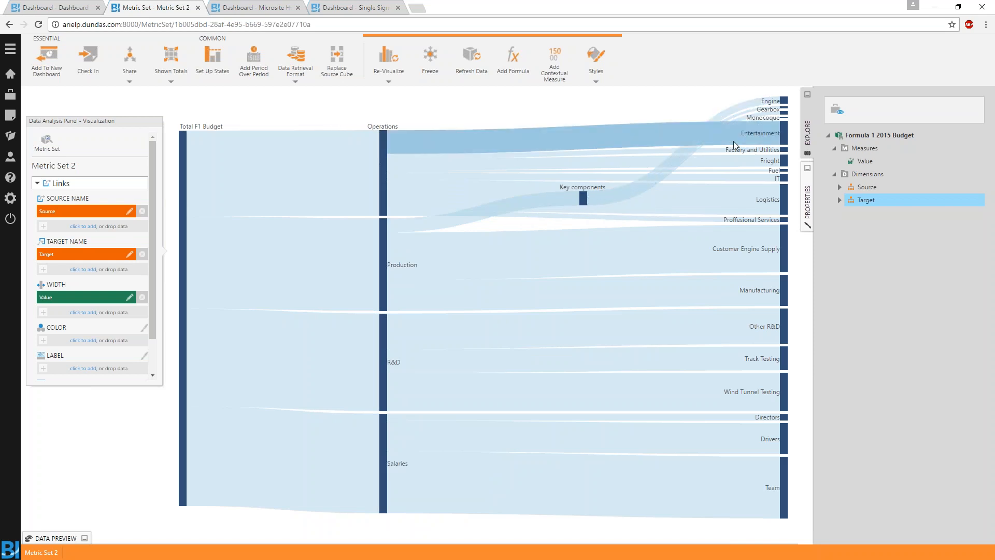
drag(584, 198, 584, 119)
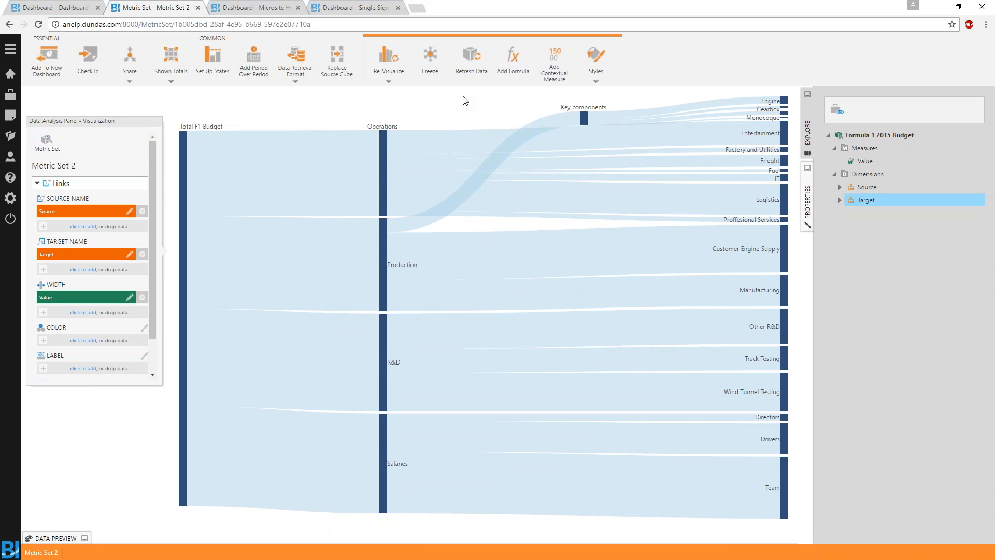
Step: Open the Sales by Product and Time metric set from the project's metric sets
click(807, 134)
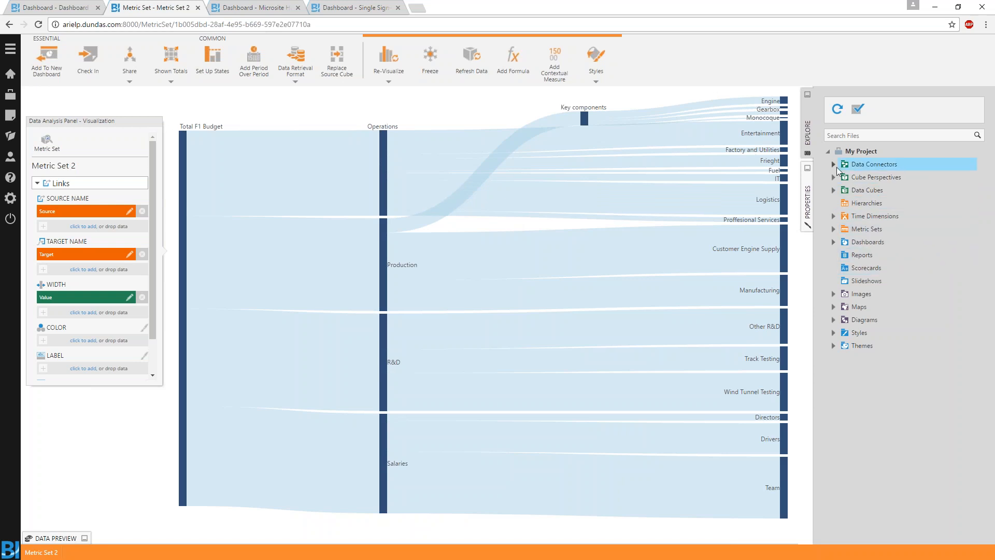
click(834, 229)
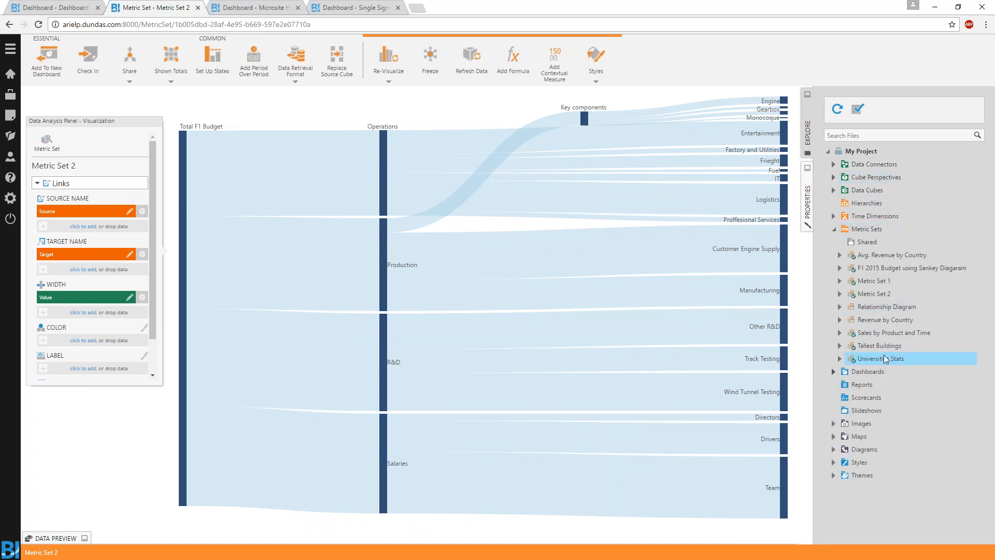
double_click(881, 333)
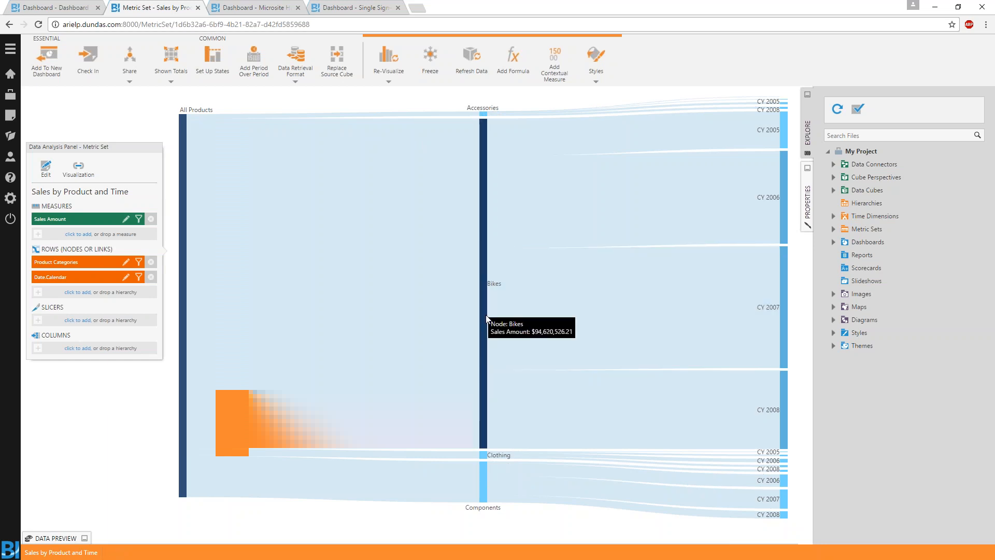
Step: Expand the Bikes node into its subcategories and the CY 2006 node under Road Bikes into half-years in the Sankey diagram
right_click(482, 268)
scroll(519, 456, down, 1)
click(525, 493)
mouse_move(497, 193)
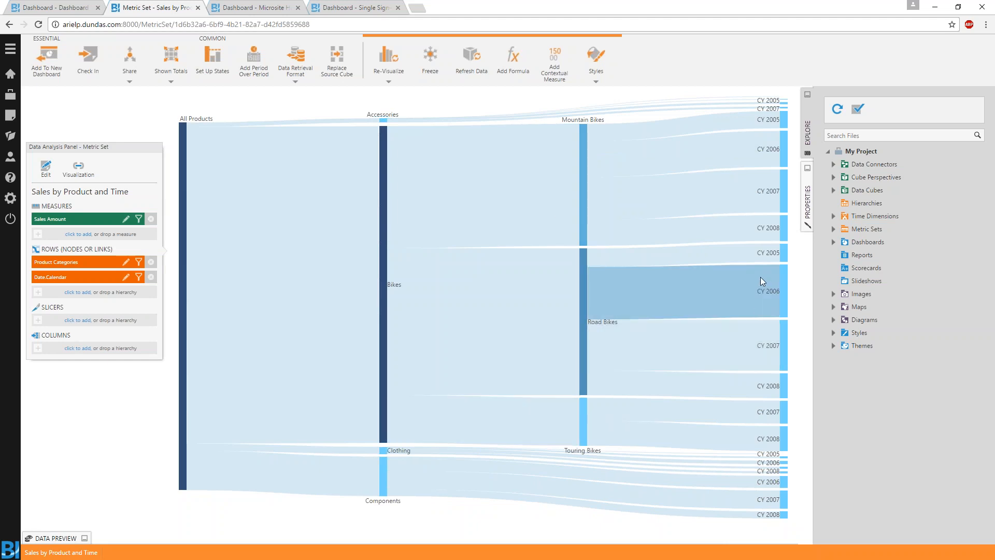
right_click(784, 275)
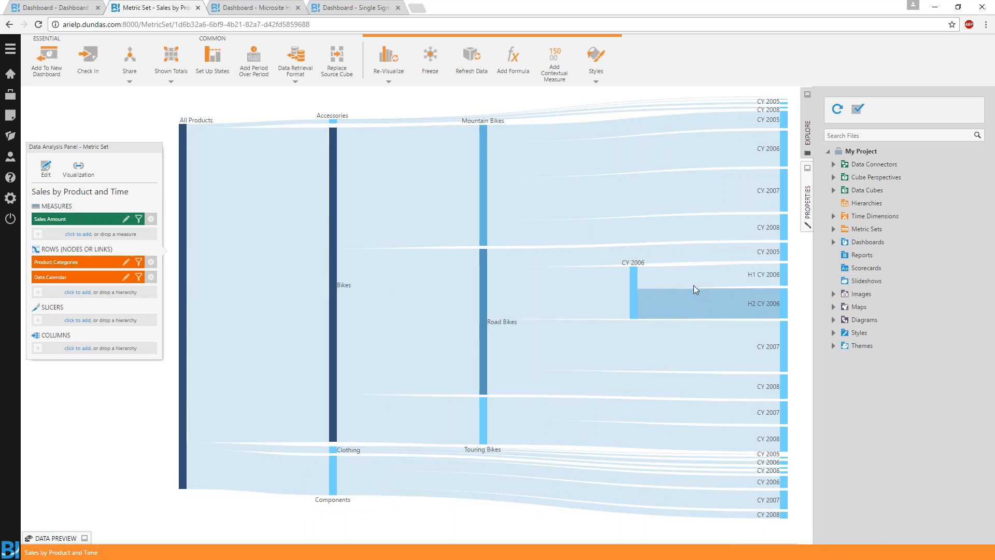
mouse_move(689, 300)
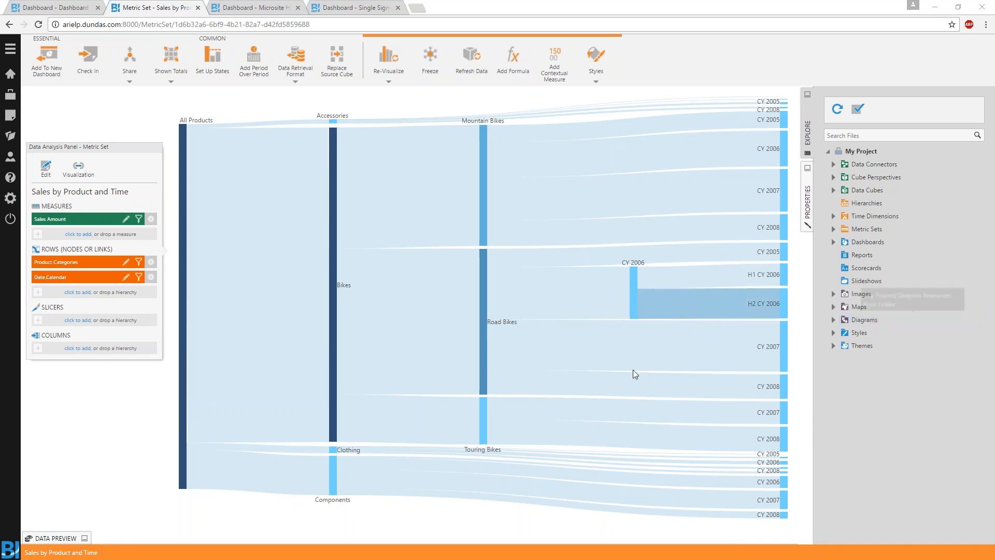
Step: Switch to the Production Process drawing in Visio, inspect its three department shapes and open the shape data definition of the packaging shape
mouse_move(222, 431)
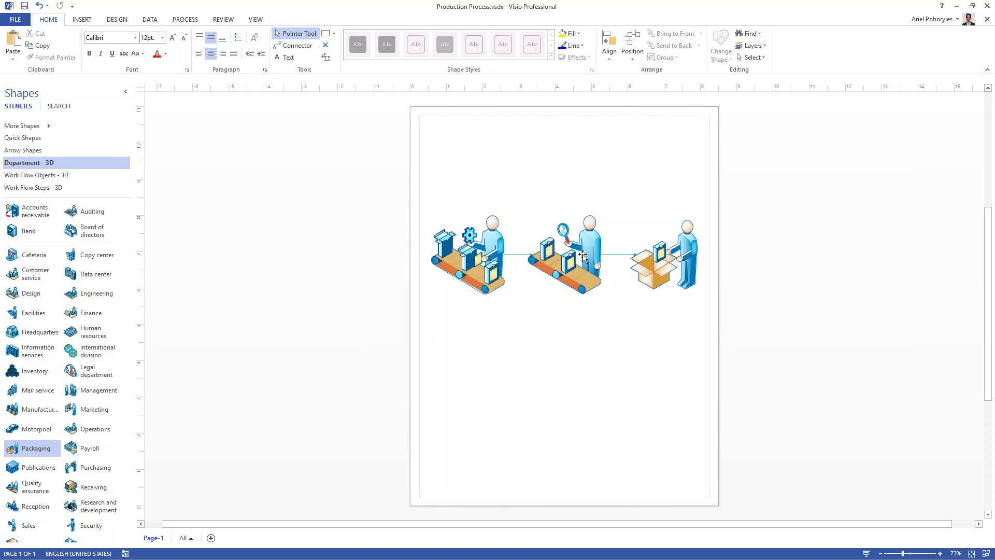
click(498, 263)
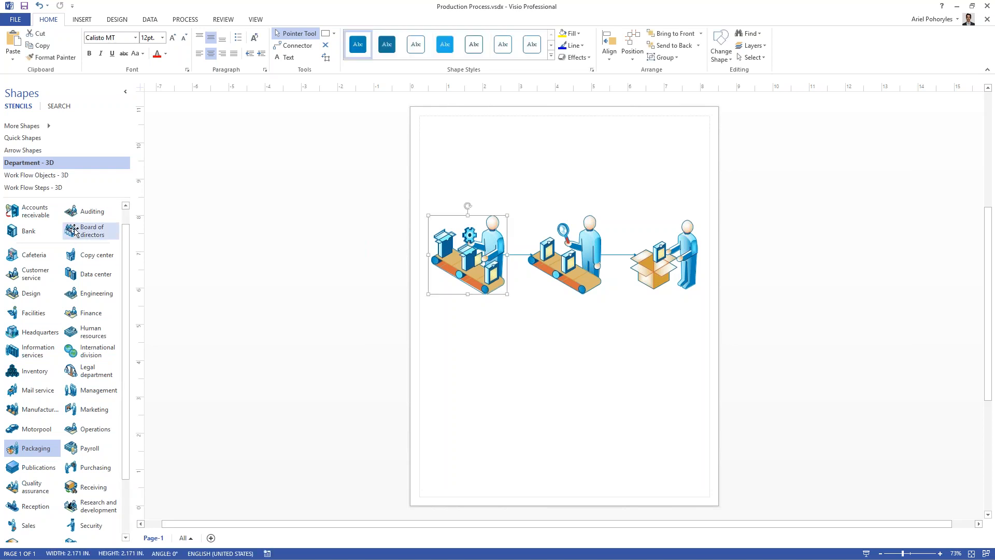
click(579, 261)
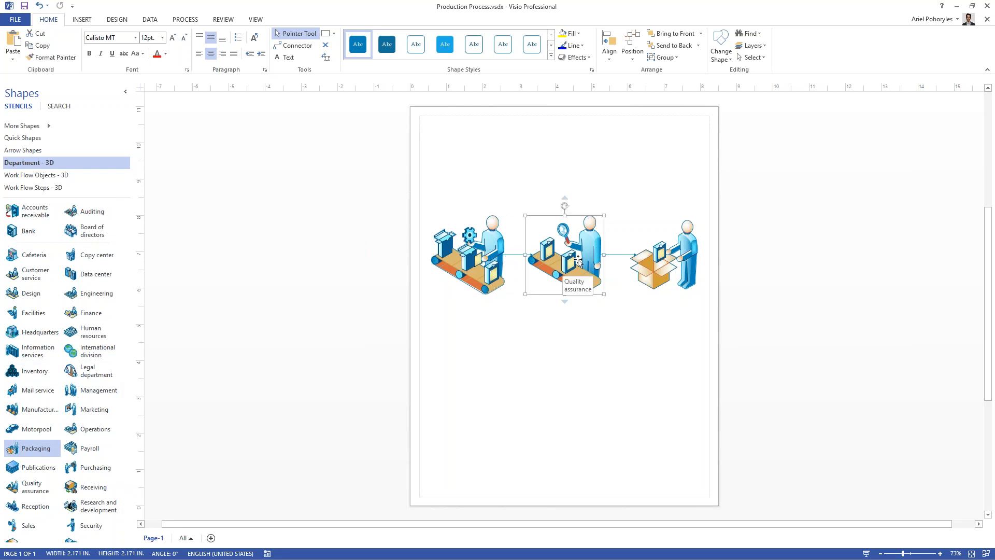
click(657, 257)
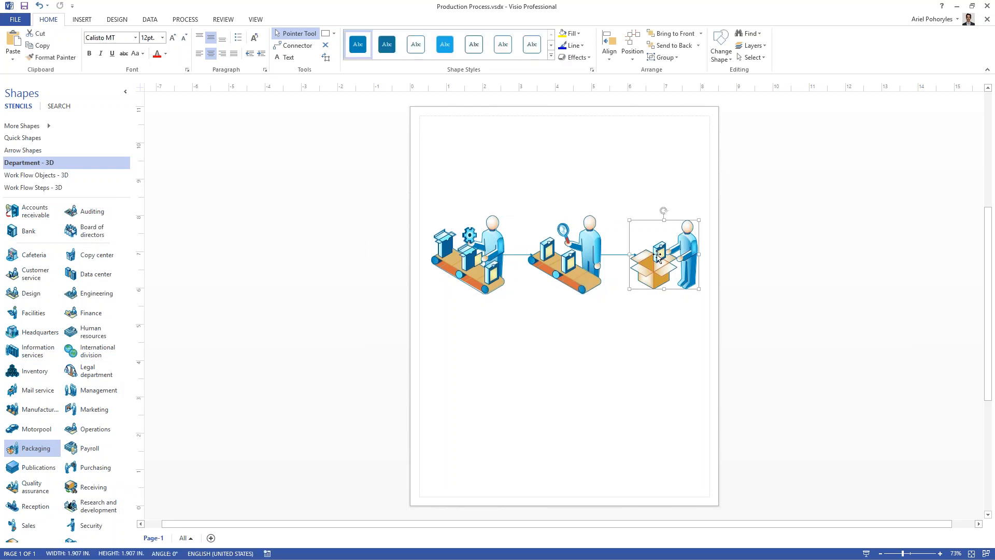
right_click(700, 254)
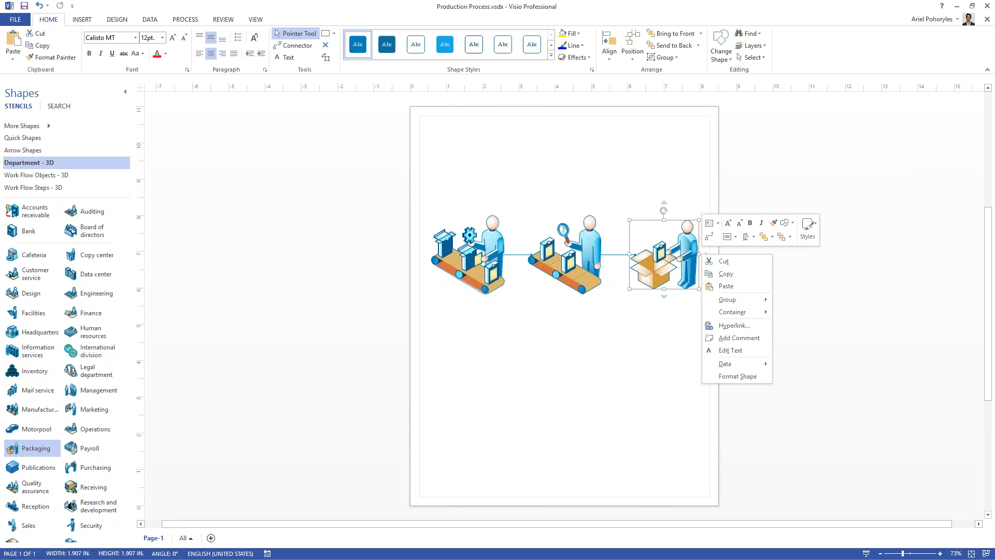
mouse_move(730, 365)
click(801, 378)
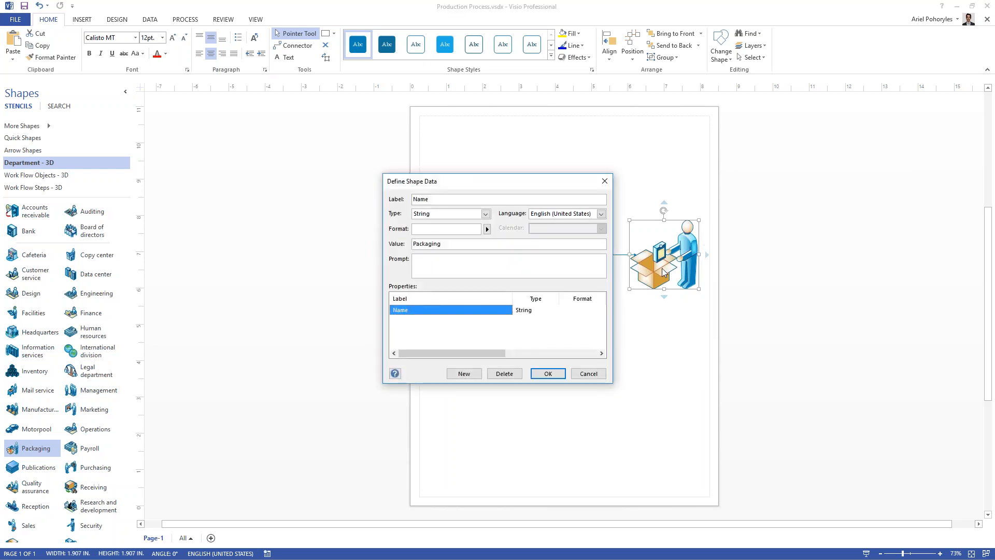
Step: Point out the packaging shape's Name label and its Packaging value in the shape data definition, and close it without changes
drag(435, 199, 403, 197)
drag(448, 244, 413, 244)
click(589, 374)
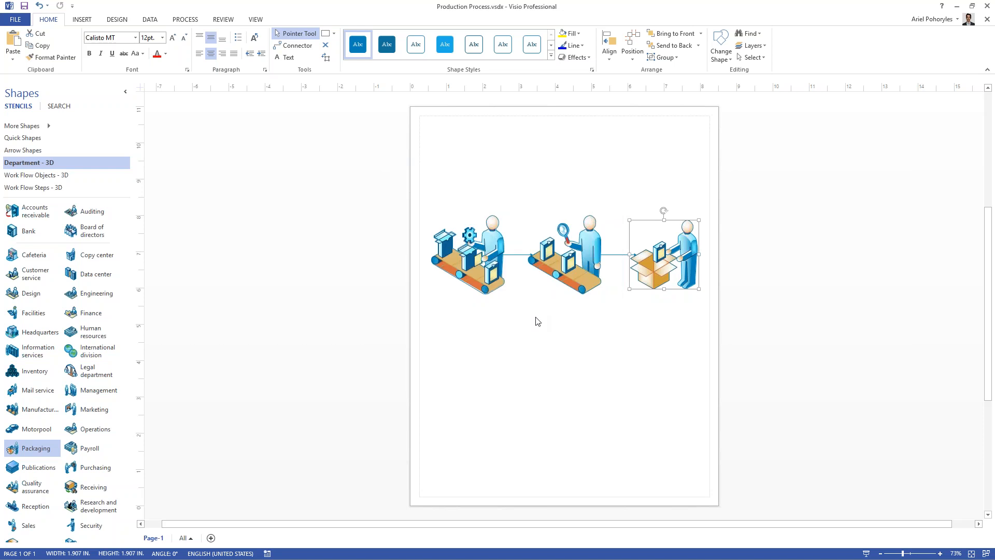
Step: Set up saving the drawing to the Desktop as Production Process.svg in Scalable Vector Graphics format, and cancel the save
click(15, 20)
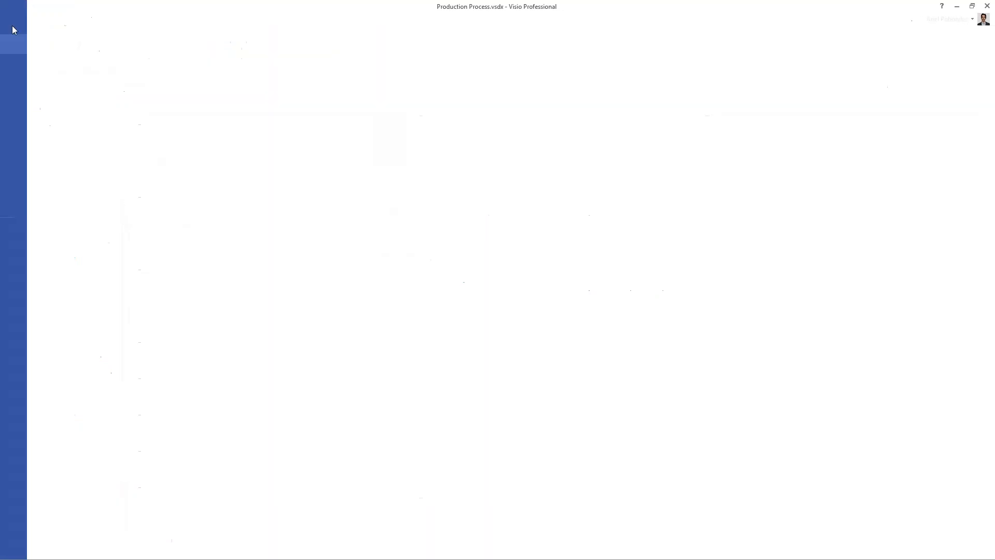
click(30, 129)
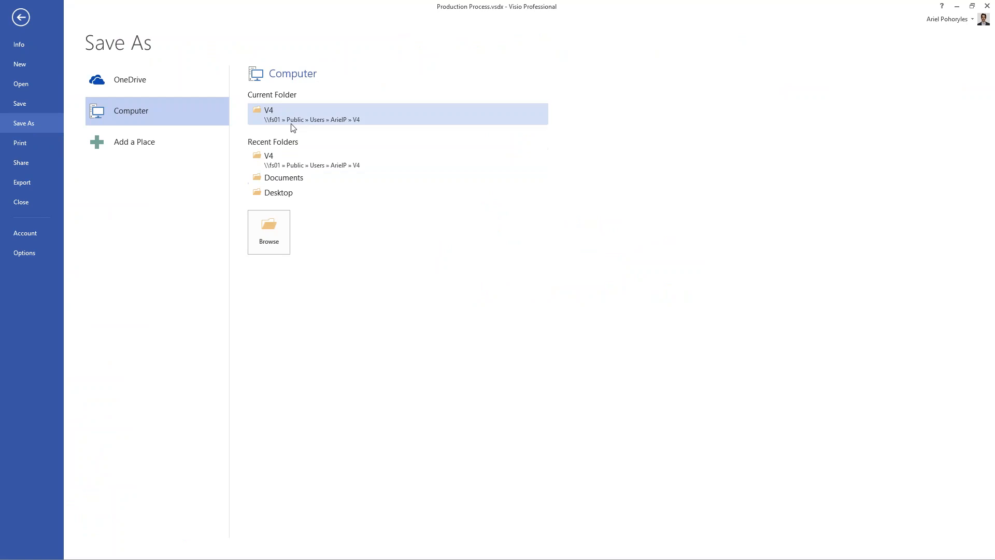
click(286, 195)
click(161, 225)
click(156, 310)
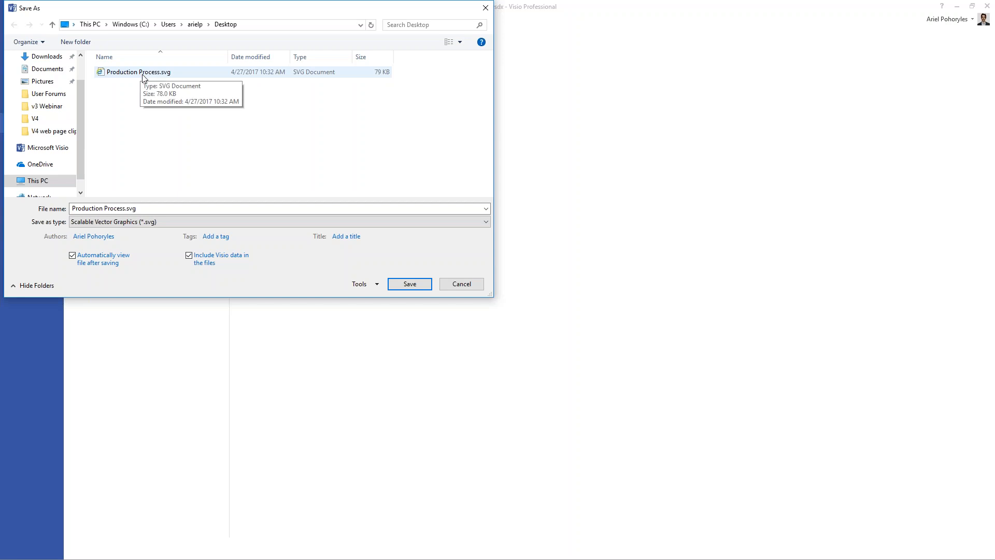
click(461, 284)
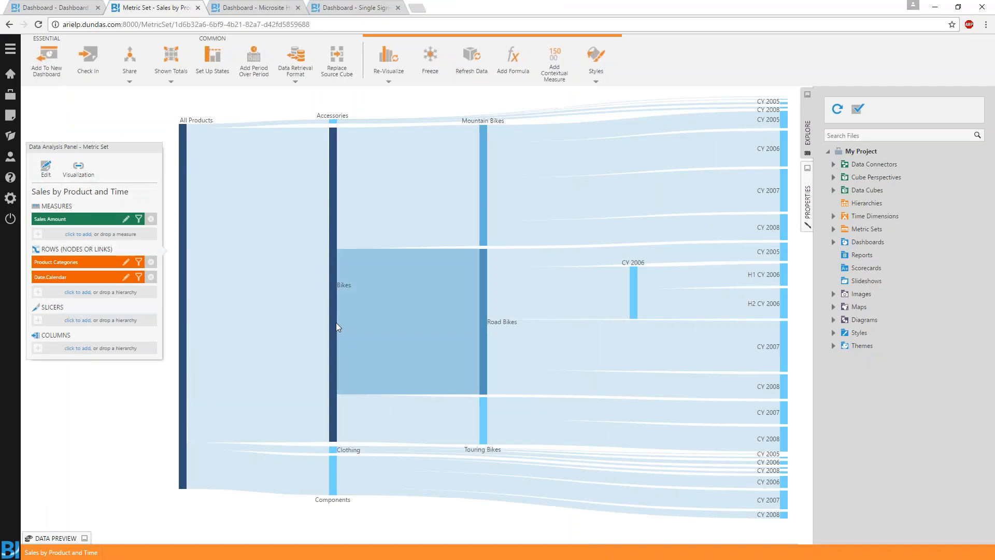
Step: Switch back to Dundas BI and create a new blank dashboard
click(10, 115)
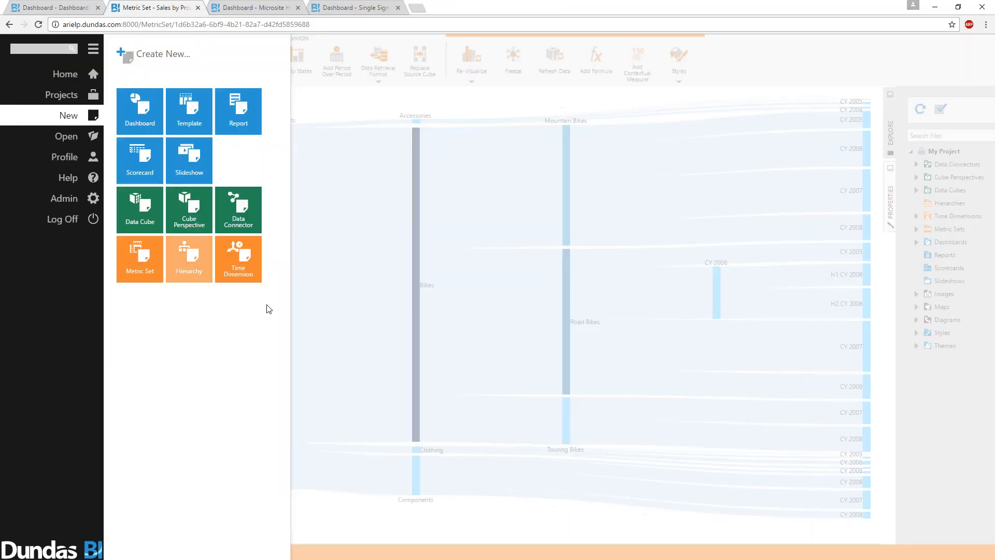
click(150, 110)
click(331, 101)
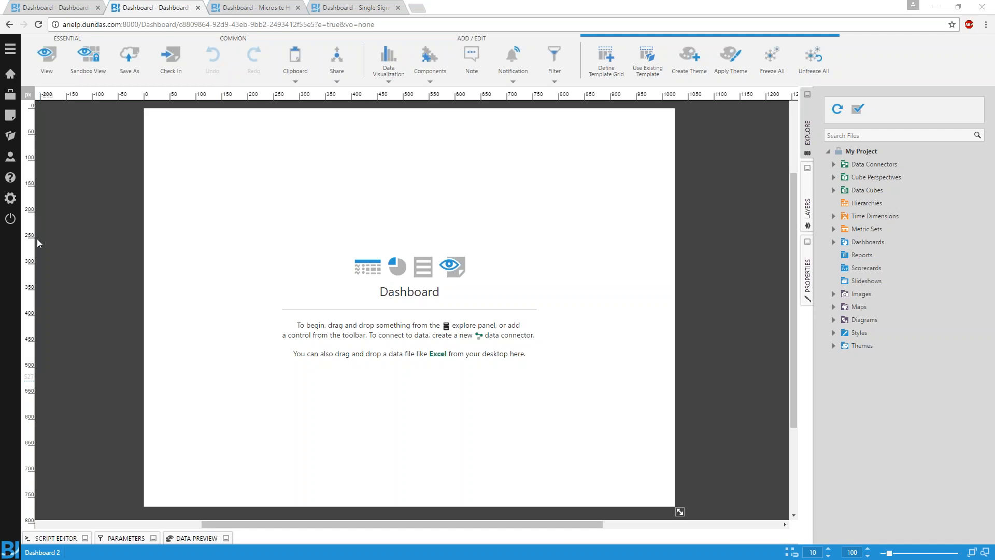
Step: Import the Production Process.svg file from the Desktop folder into the new dashboard's project
drag(0, 107, 330, 108)
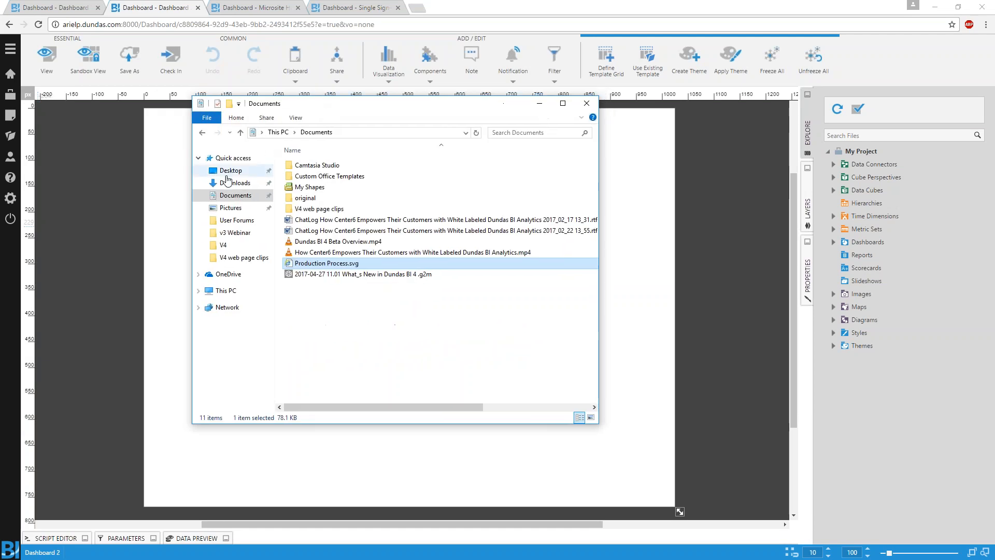
click(223, 173)
drag(309, 221, 566, 311)
Step: Place the imported Production Process 1 diagram from the project's diagrams on the left part of the dashboard canvas
click(834, 320)
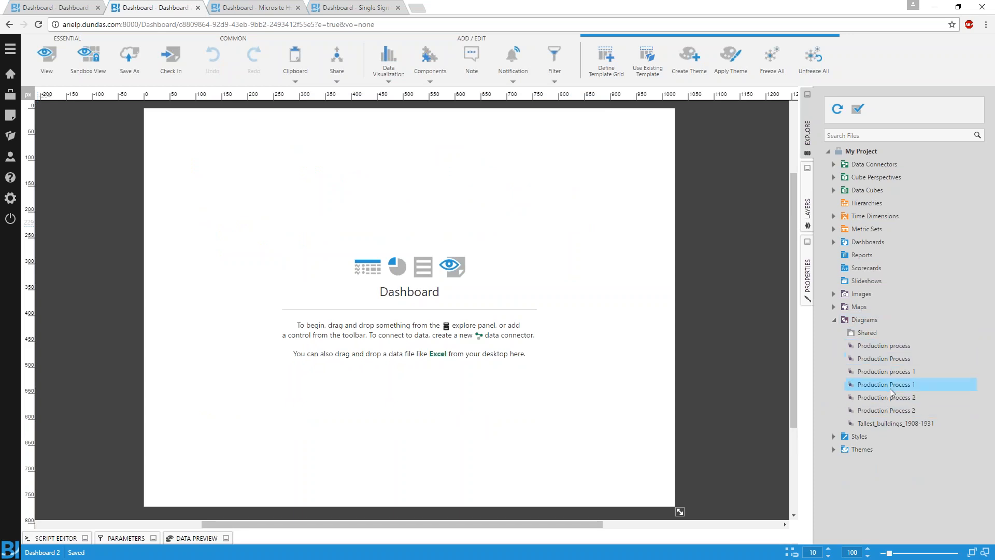
drag(895, 387, 389, 256)
drag(482, 295, 548, 297)
drag(480, 313, 424, 288)
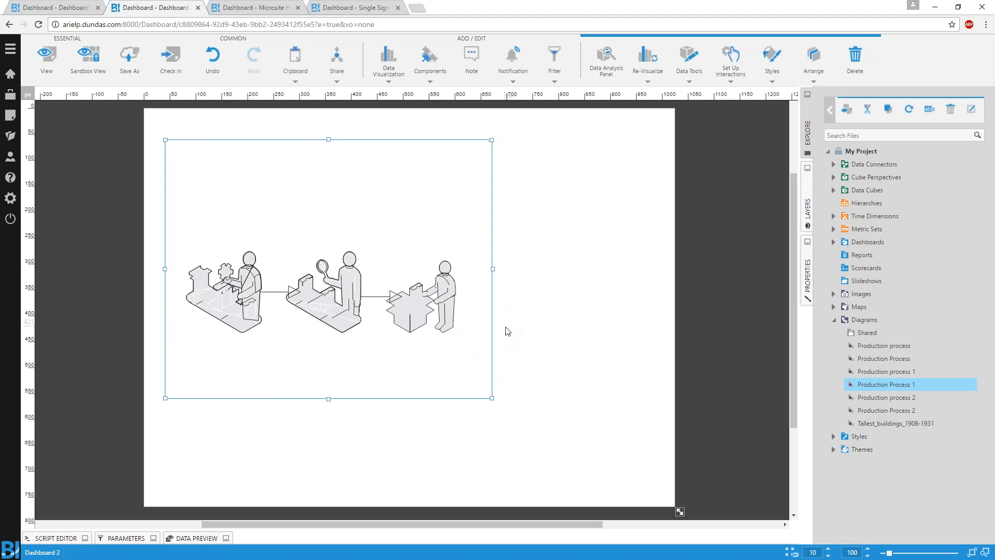
Step: Add the [Sheet1$] data of the Production Process data connector as a table to the right of the diagram
click(835, 165)
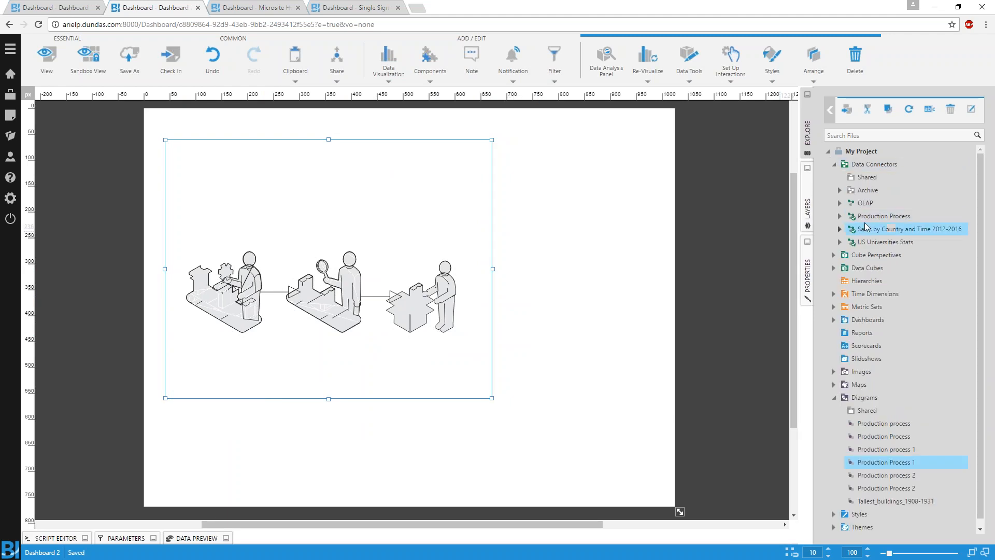
click(840, 216)
drag(876, 228, 591, 228)
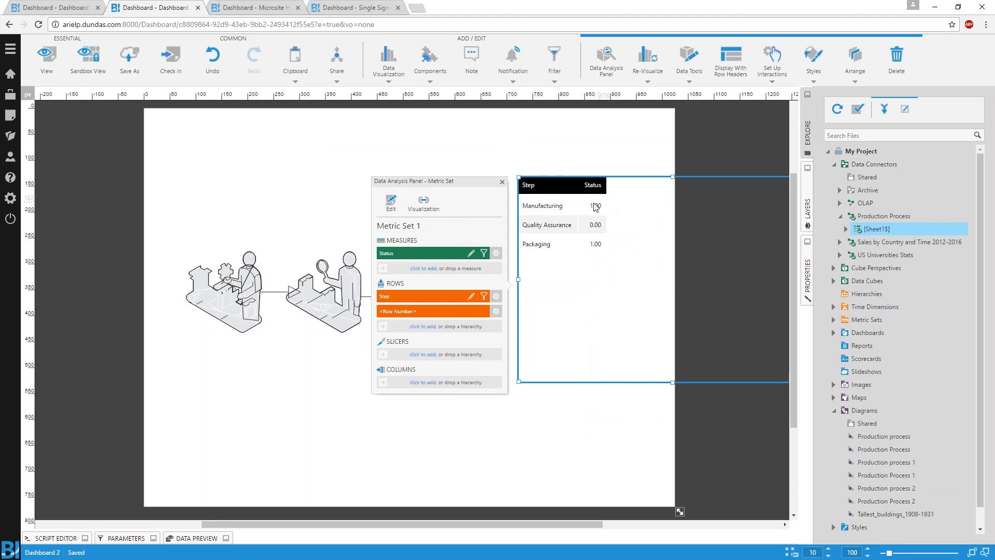
Step: Bind the [Sheet1$] data to the production process diagram so its shapes are coloured by each step's status
click(589, 157)
drag(884, 231, 351, 286)
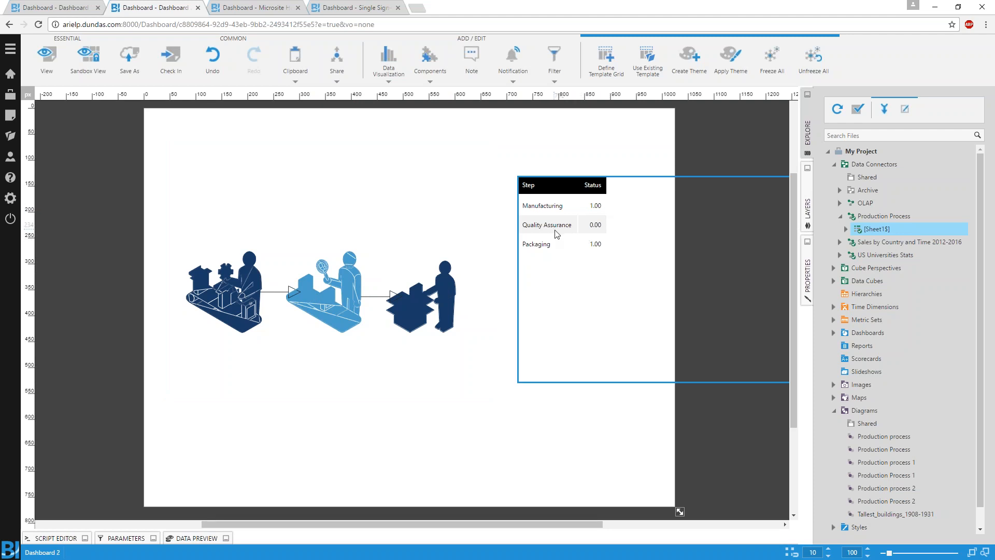
click(388, 332)
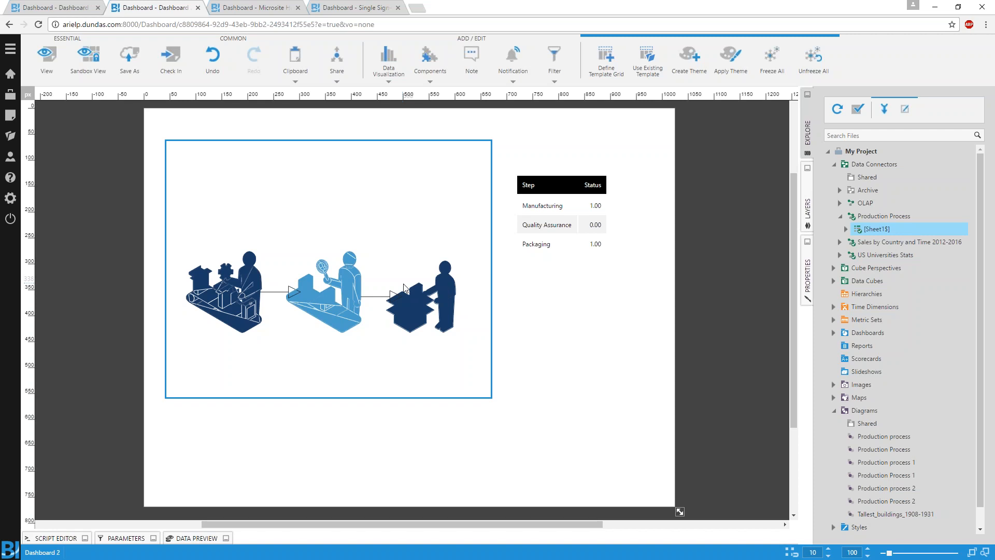
click(111, 200)
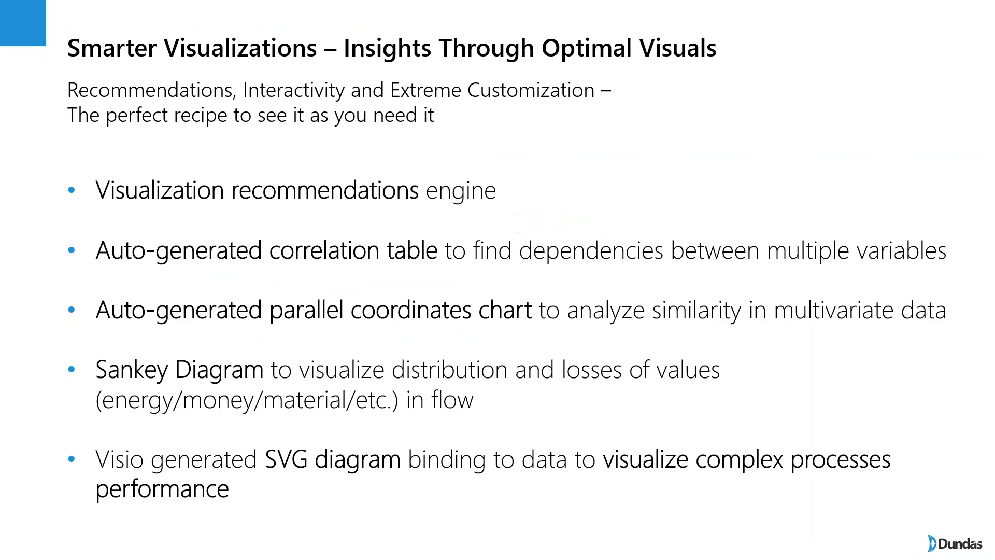
key(Right)
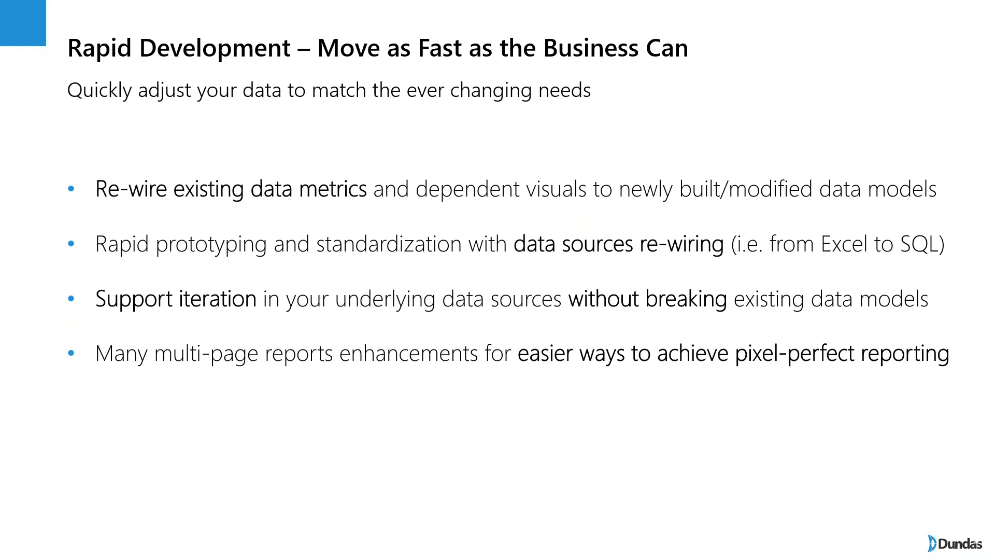
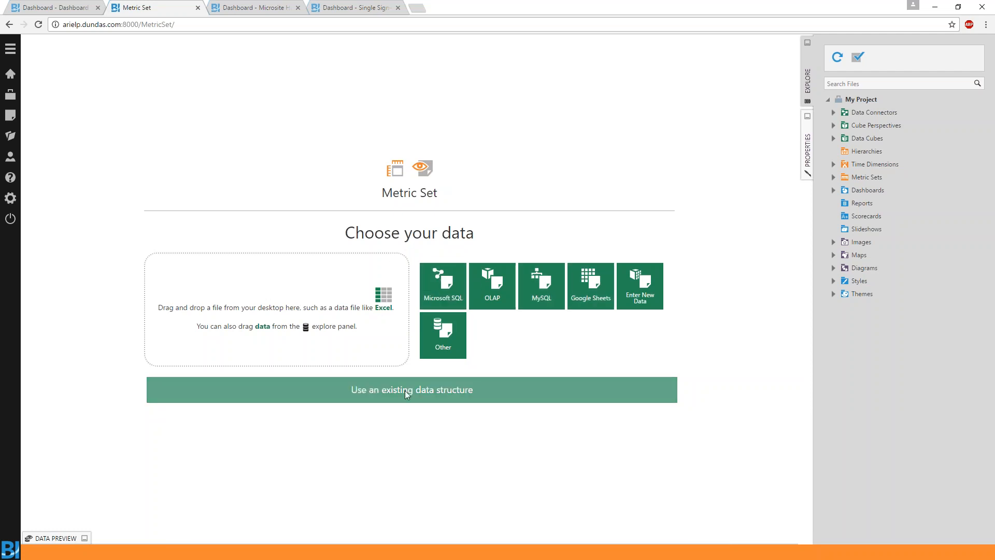
Step: Enter new data for the metric set with a text column named Product and a first row reading Product A
click(639, 277)
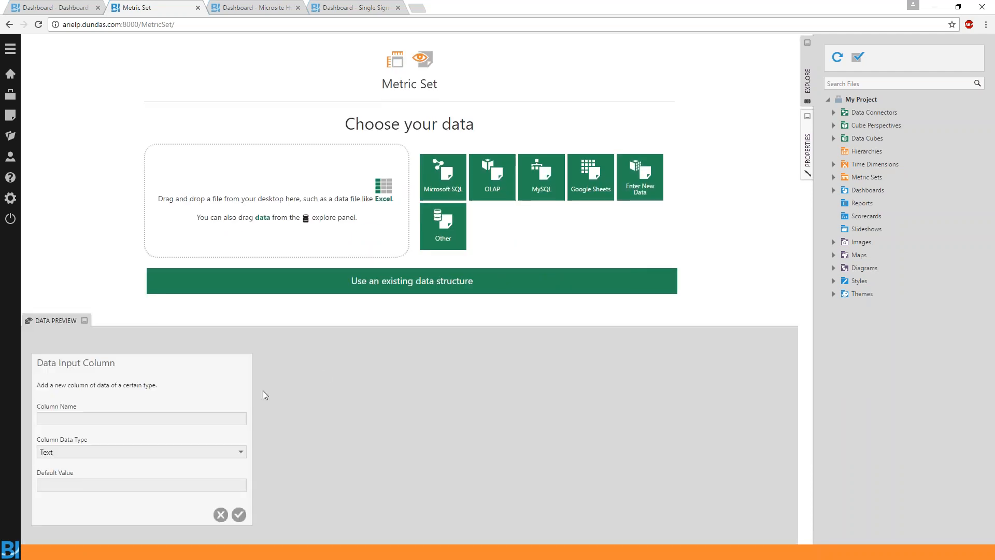
click(96, 415)
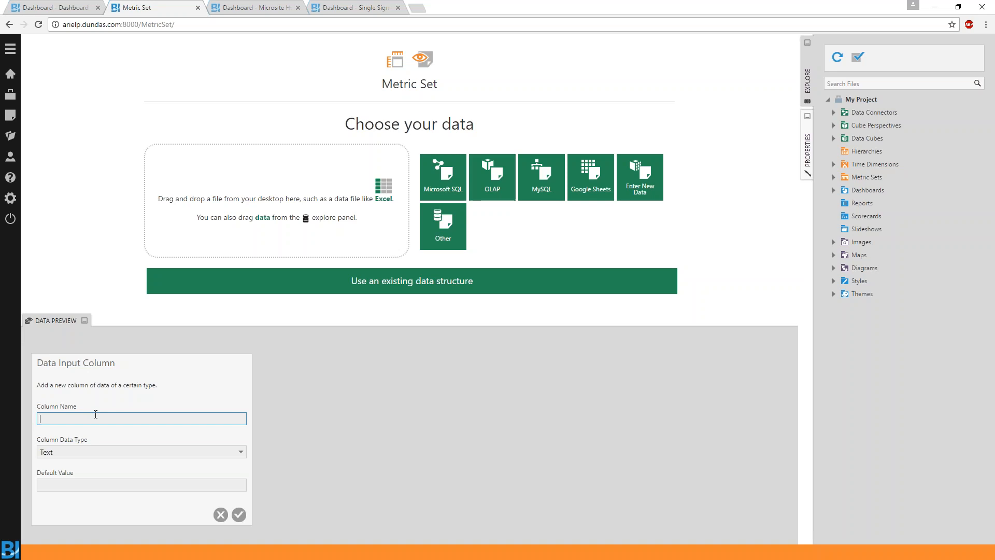
text(Product)
click(239, 515)
click(96, 392)
text(Product A)
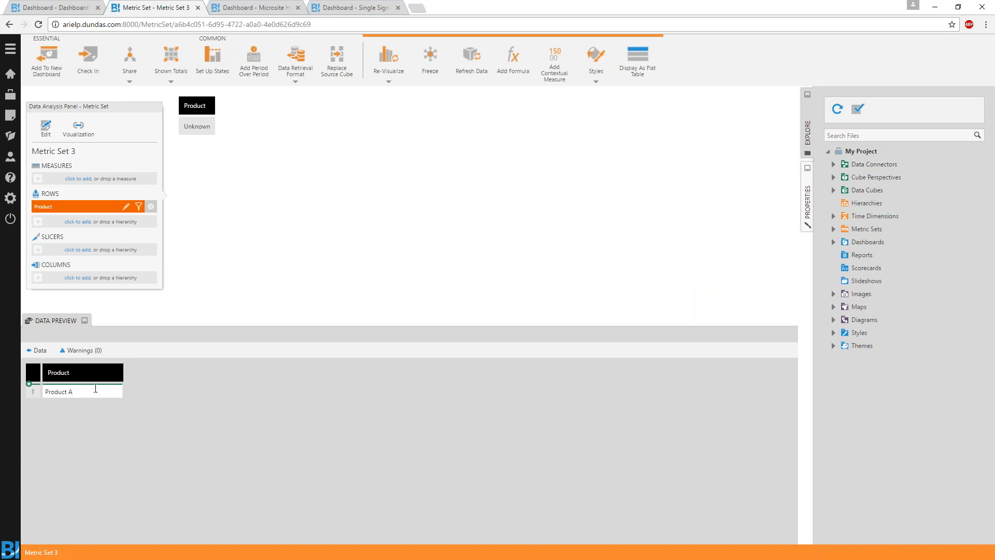
key(Return)
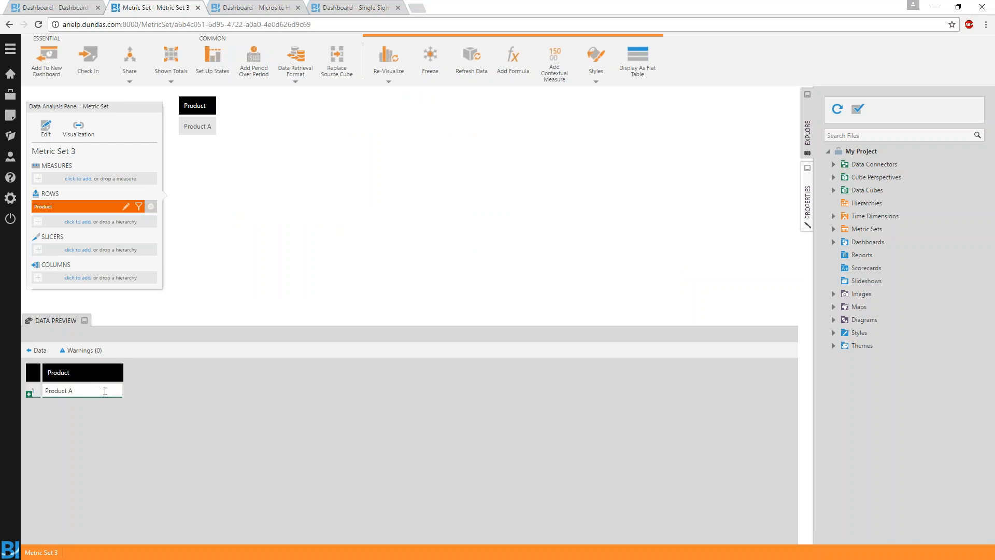
Step: Add a second data input column named Sales with a numeric data type
click(120, 367)
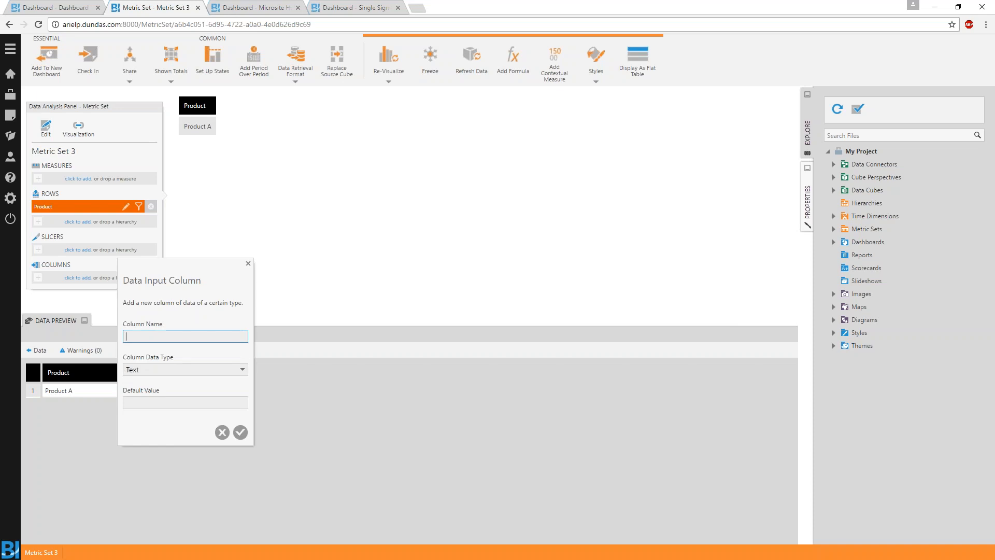
text(Sales)
click(180, 369)
click(139, 392)
click(240, 433)
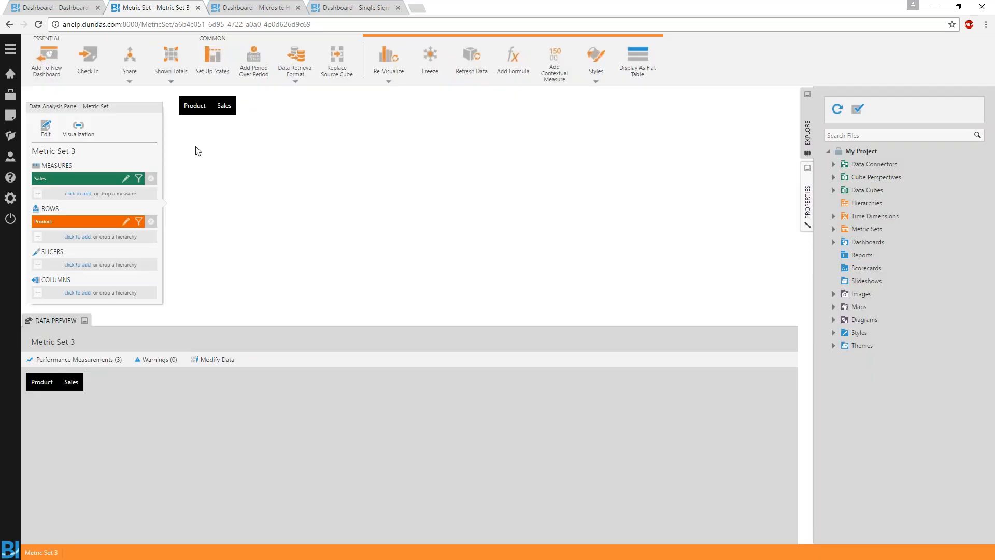
Step: Set the Sales value of Product A to 2000 and dismiss the Product column's sort and filter options
click(195, 106)
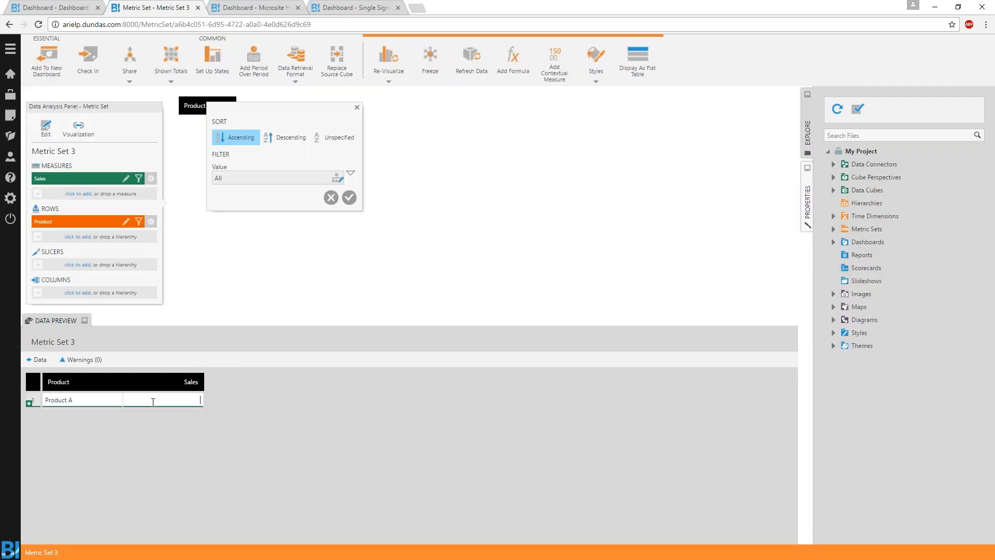
click(153, 400)
text(2000)
key(Return)
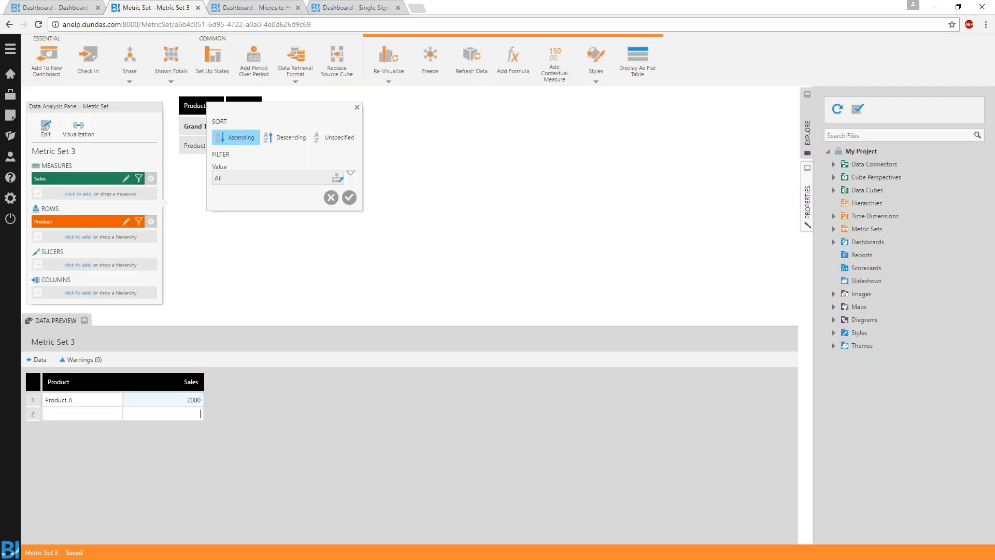
click(331, 197)
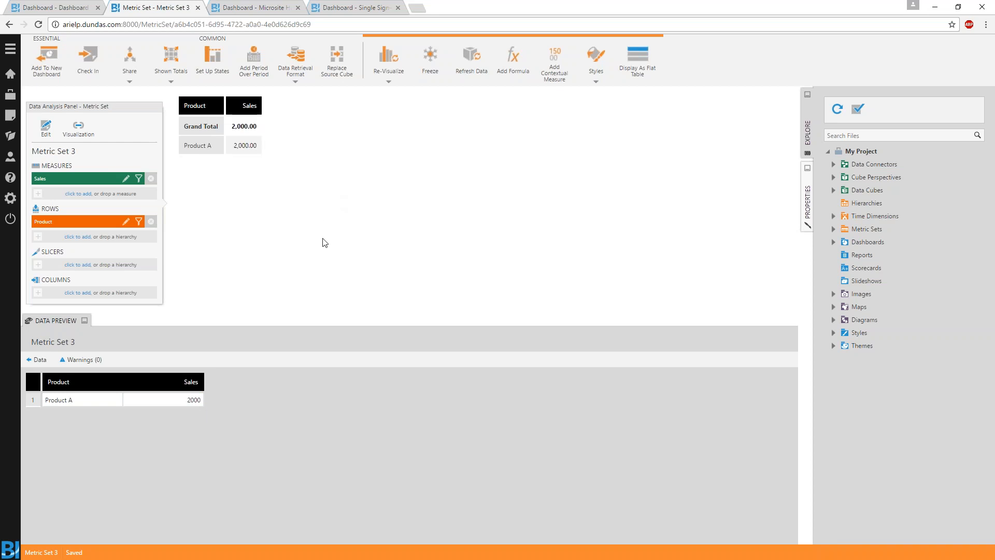
Step: Add a second data row for Product B with Sales of 3500
click(98, 399)
text(Product B)
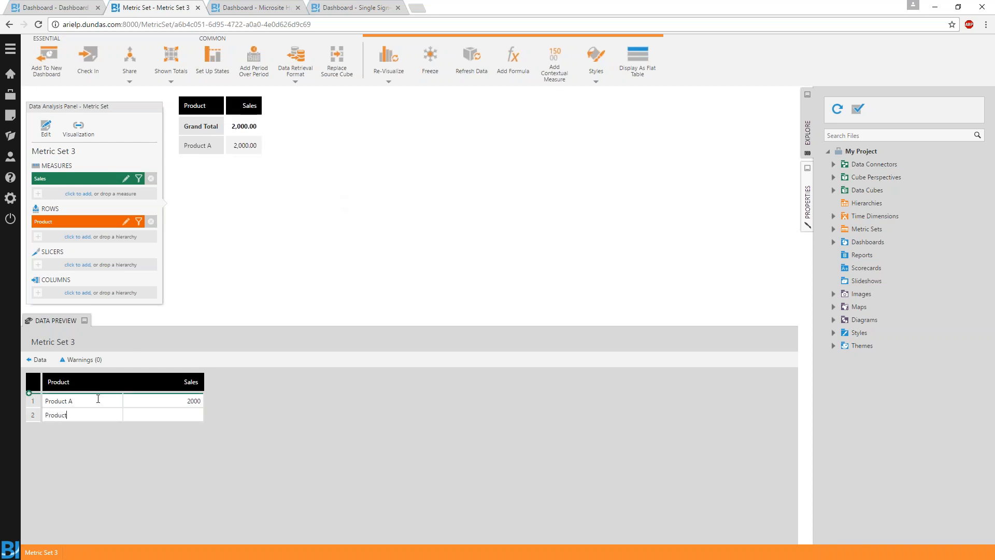
click(149, 414)
text(2500)
key(BackSpace)
key(BackSpace)
key(BackSpace)
key(BackSpace)
text(3500)
key(Return)
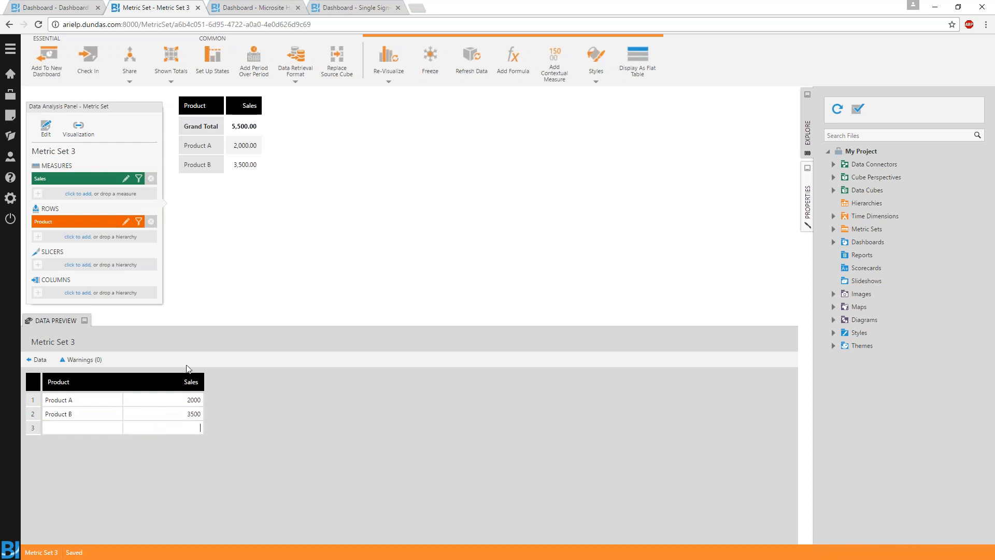
Step: Re-visualize the metric set as a pie chart and add a Product C row with Sales of 5000 to its data
click(386, 63)
click(431, 112)
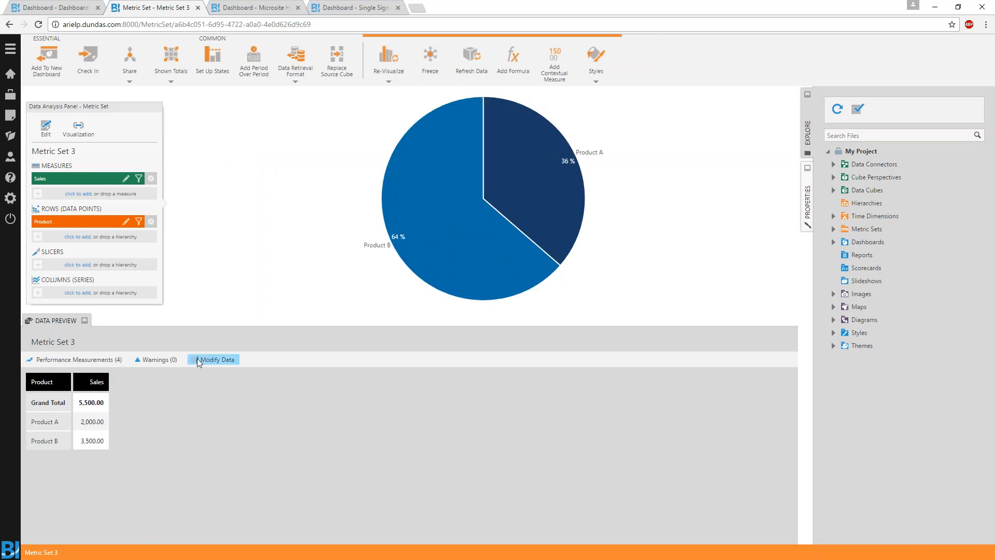
click(212, 359)
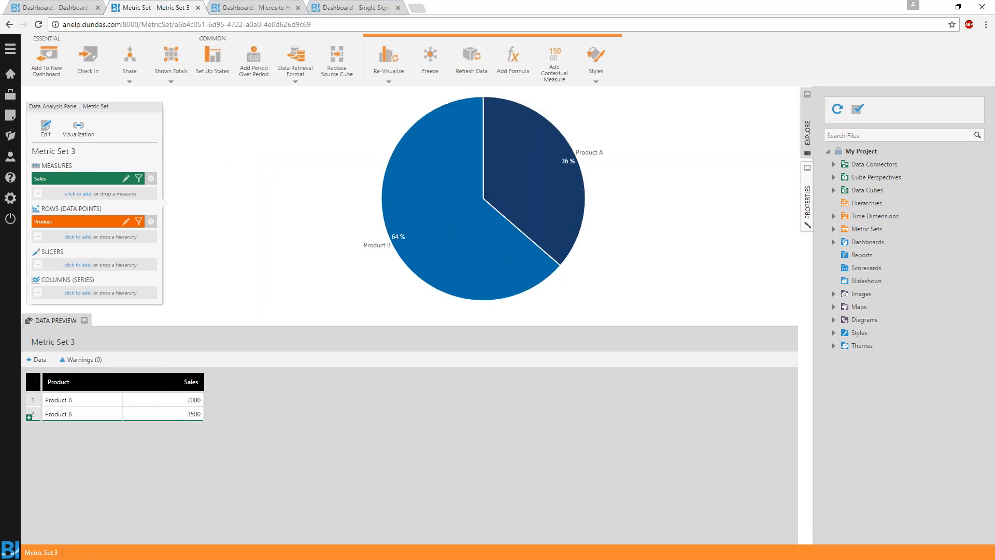
click(88, 417)
text(Product C)
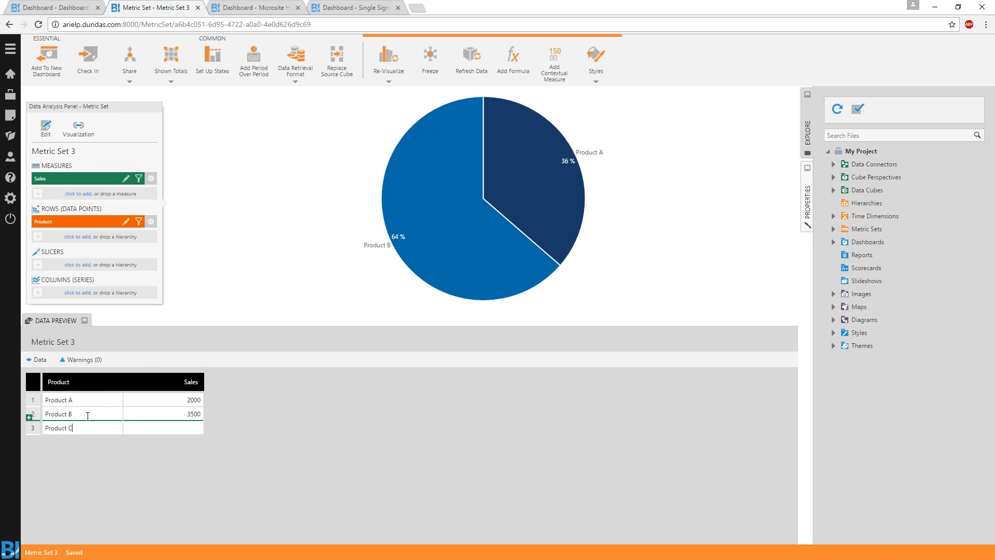
click(152, 429)
text(5000)
key(Return)
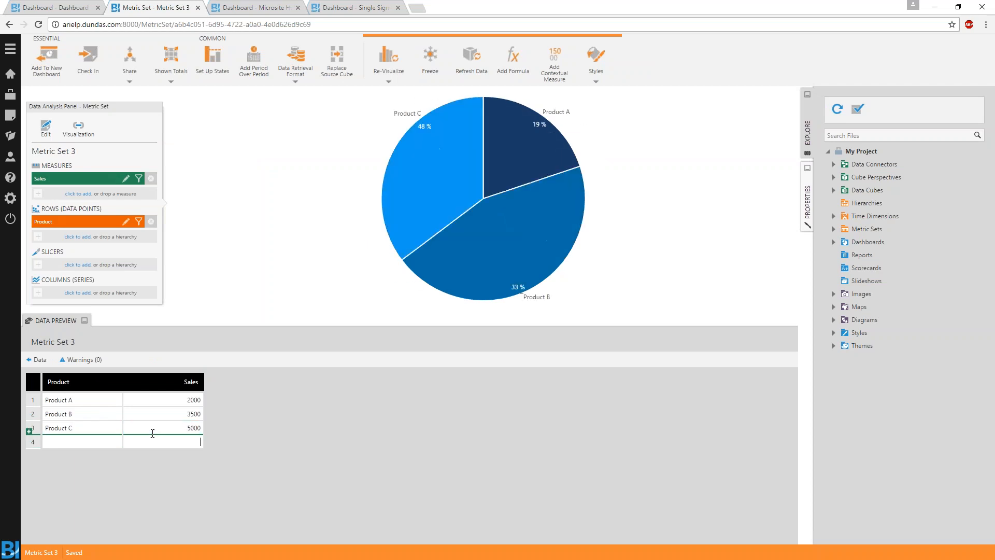
Step: Look through the project's data connectors available for replacing the metric set's source cube, and leave the selection
mouse_move(431, 224)
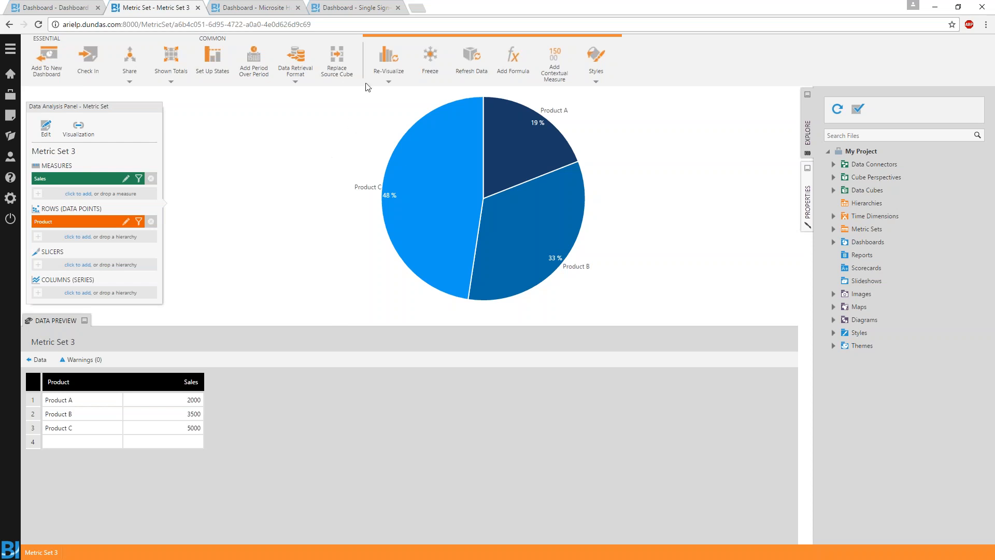
click(334, 57)
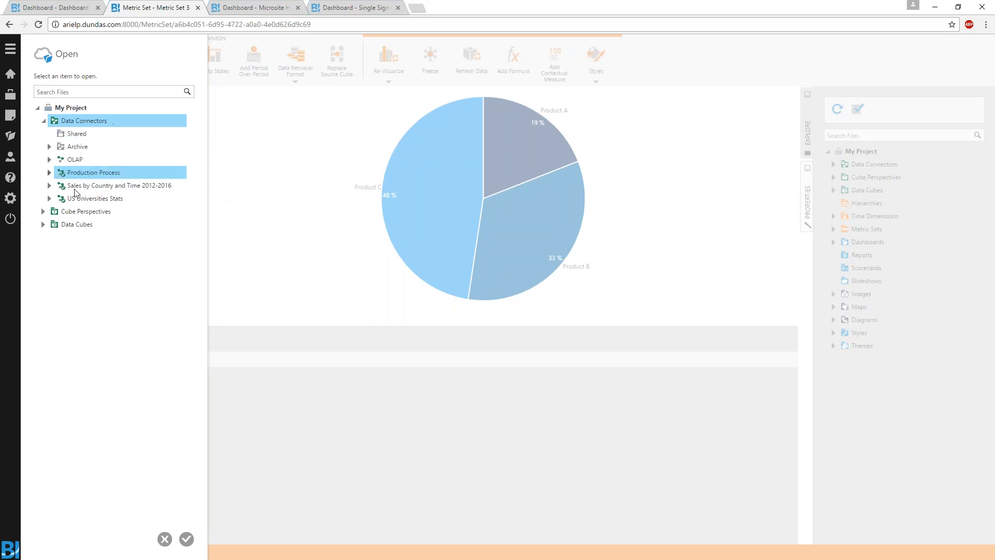
click(187, 539)
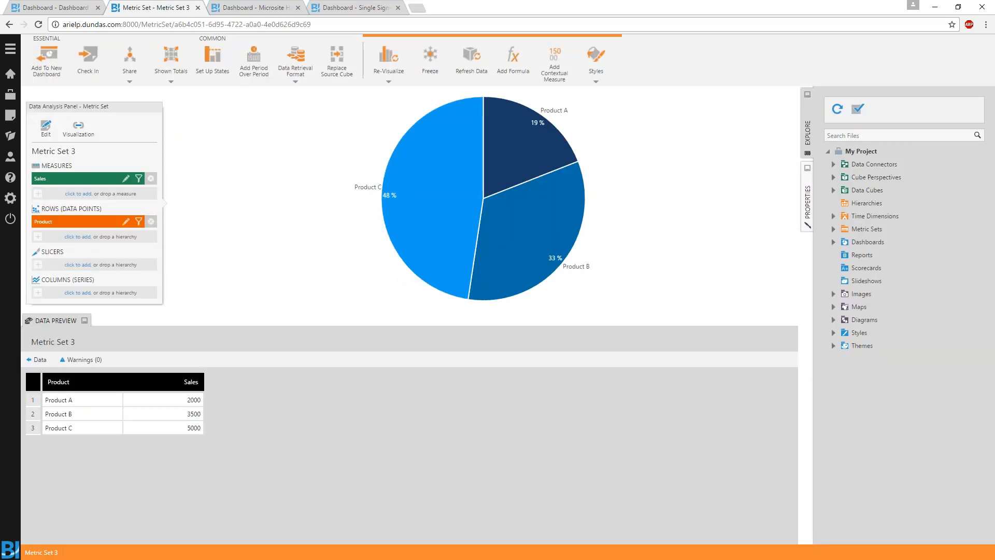
Step: Make Dragonwell the active project and dismiss the notification
click(8, 95)
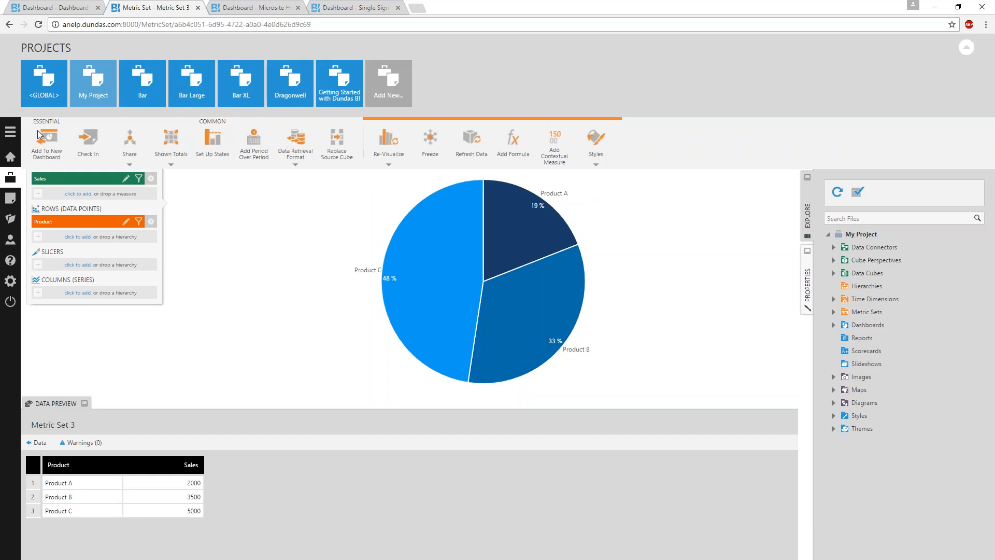
click(284, 79)
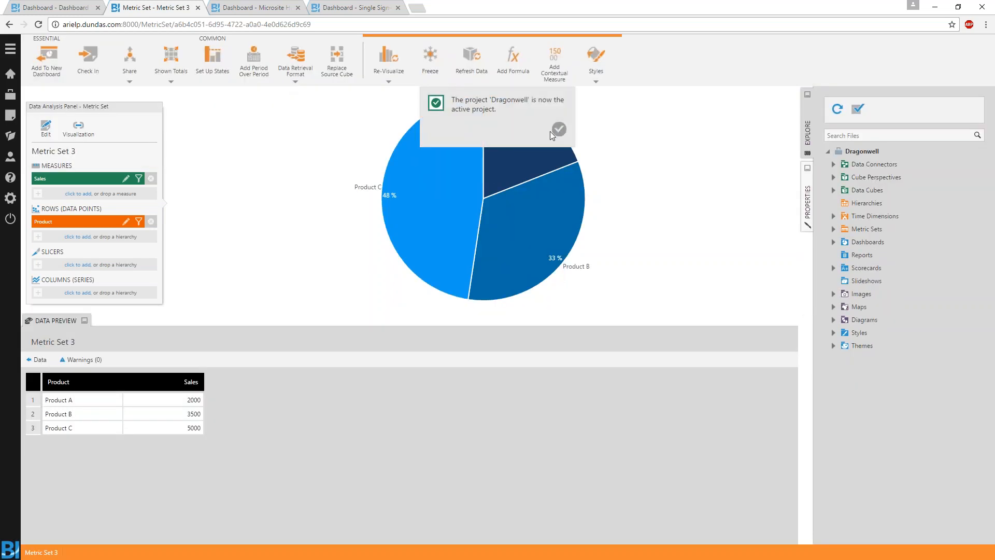
click(554, 130)
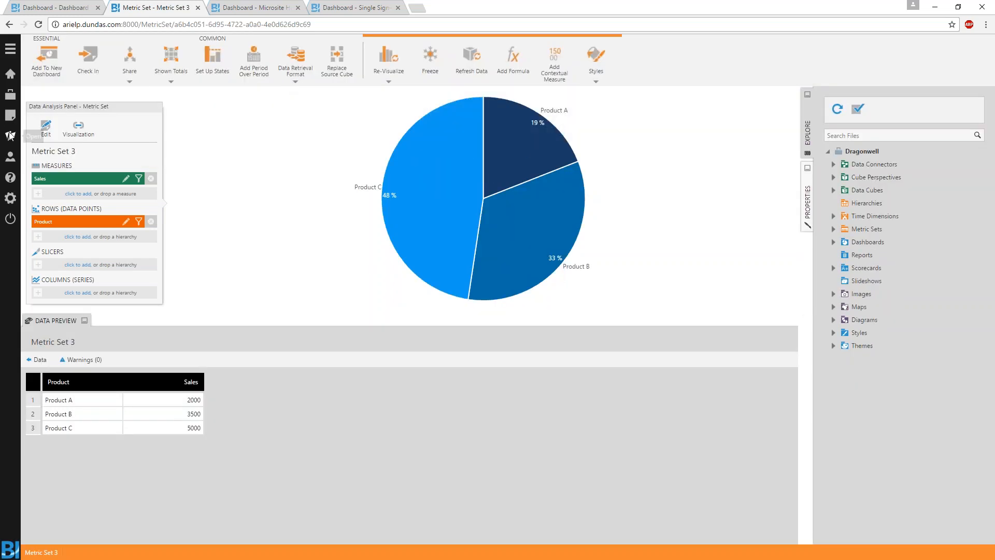
Step: Choose the Dragonwell project's Revenue By Product data cube as the metric set's replacement source
click(10, 136)
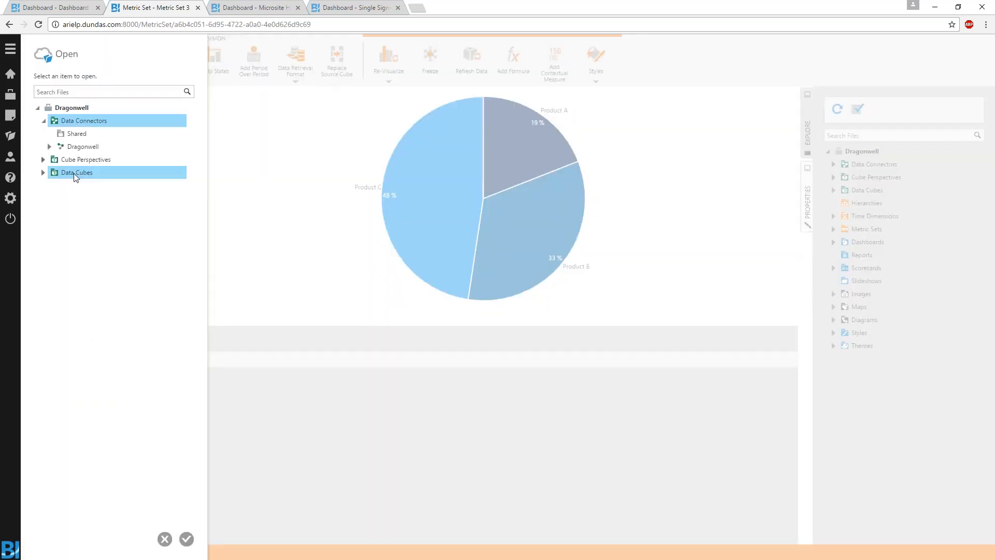
click(44, 173)
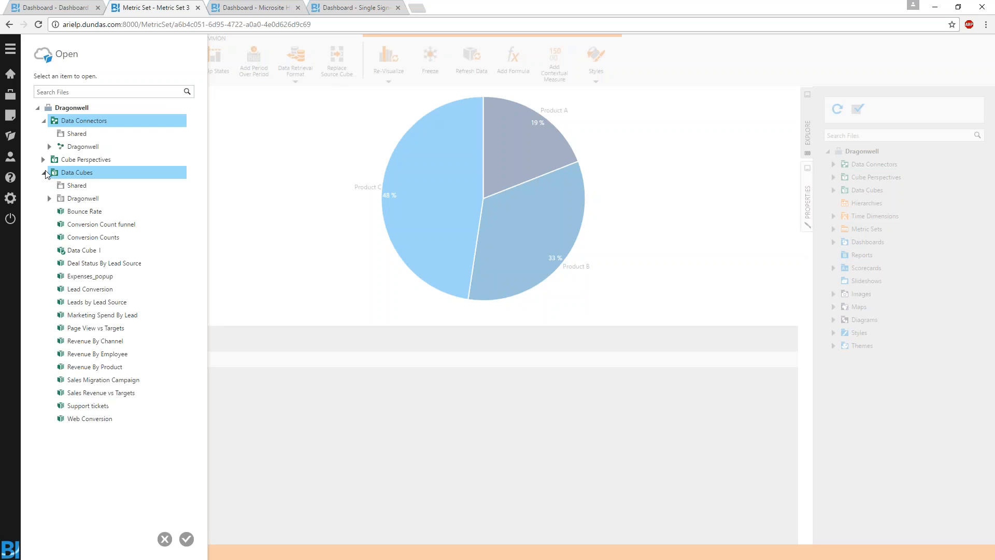
click(115, 369)
click(188, 539)
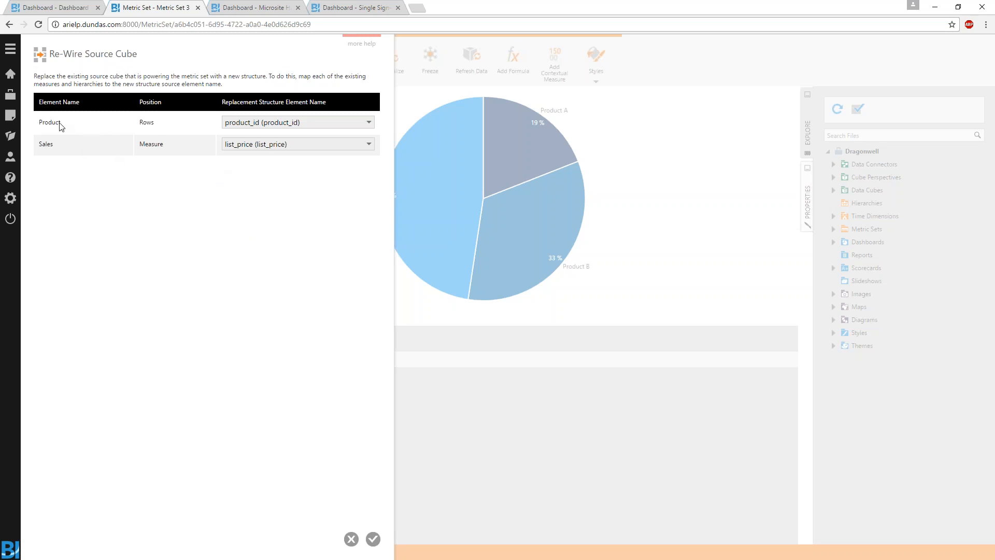
Step: Map Product to sku, pick the replacement measure for Sales, and apply the source cube re-wiring
click(321, 124)
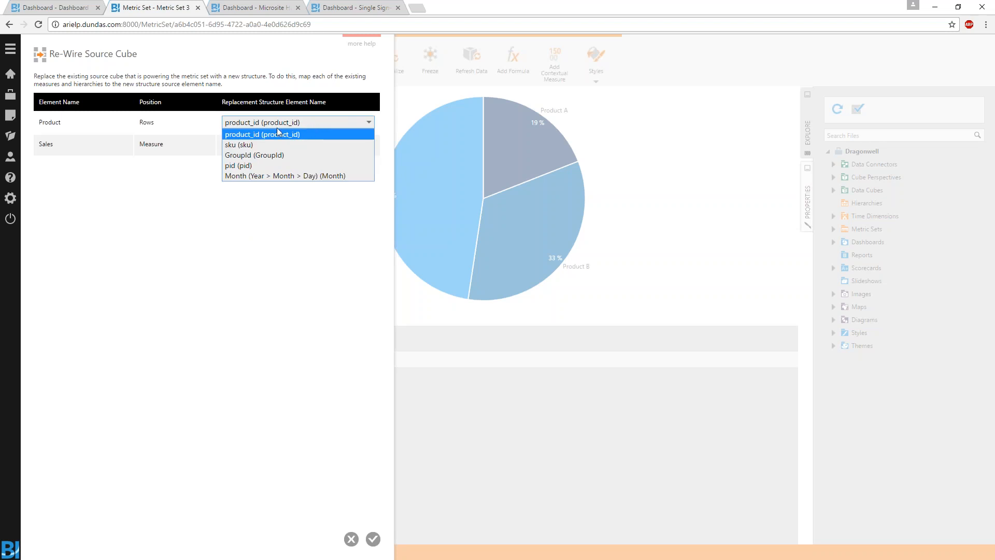
click(237, 146)
click(295, 145)
click(298, 166)
click(374, 539)
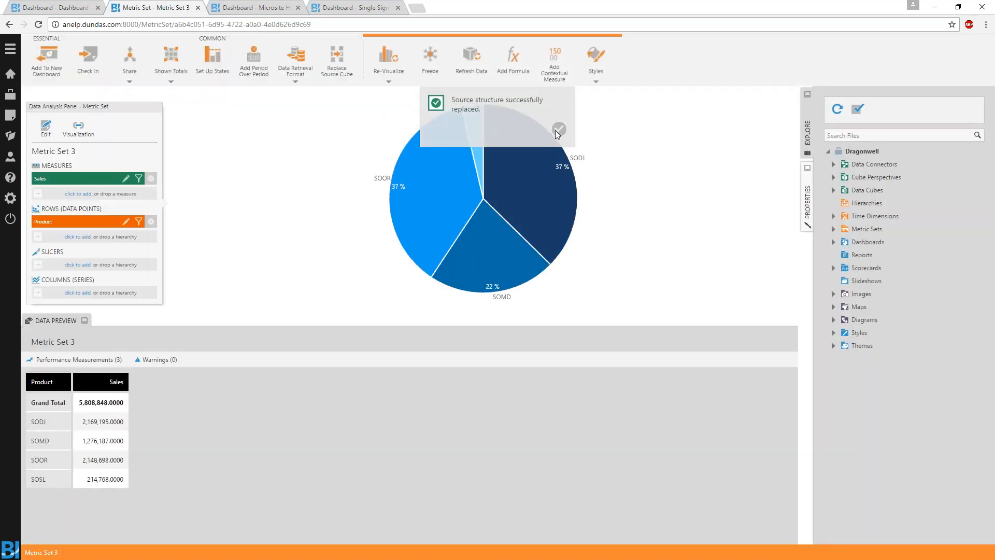
click(557, 129)
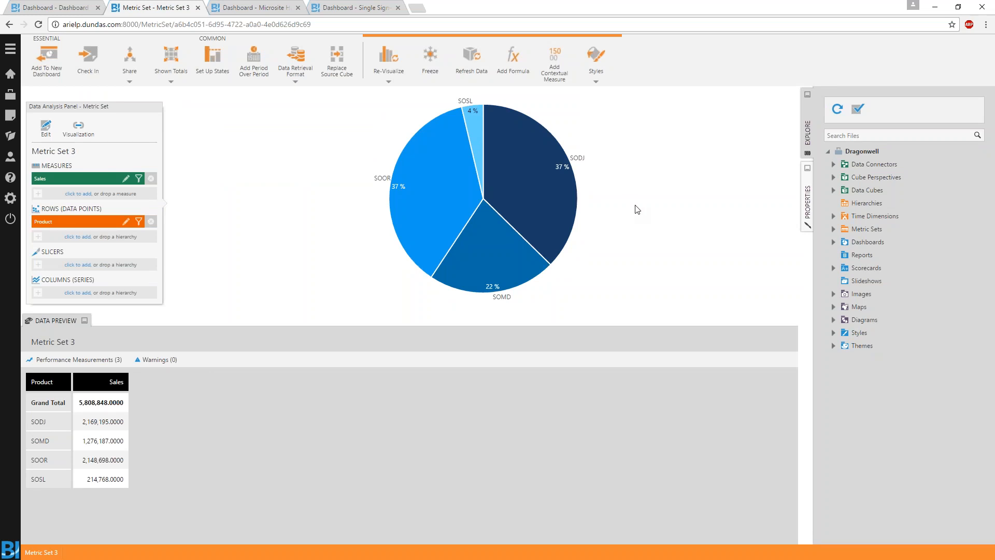
key(ctrl+s)
mouse_move(410, 227)
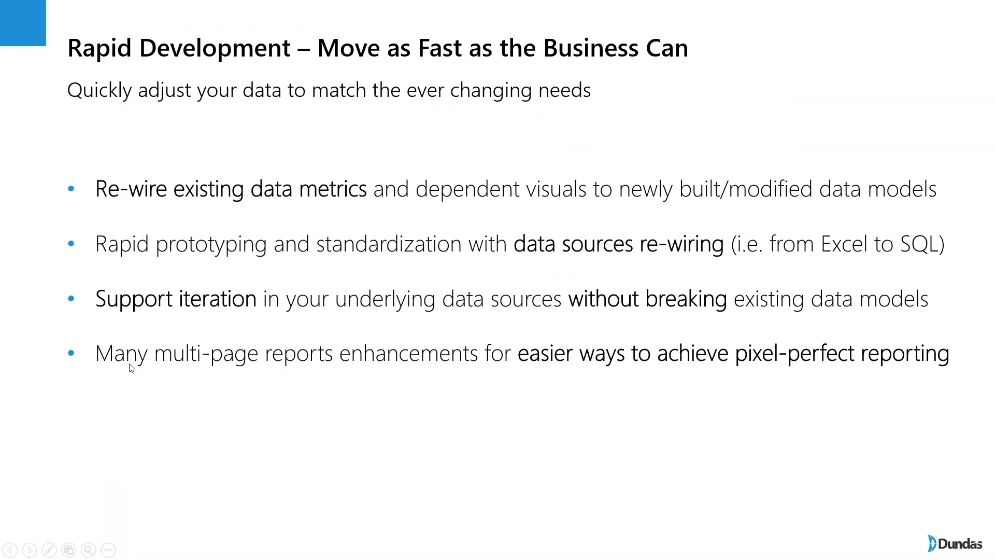
key(Right)
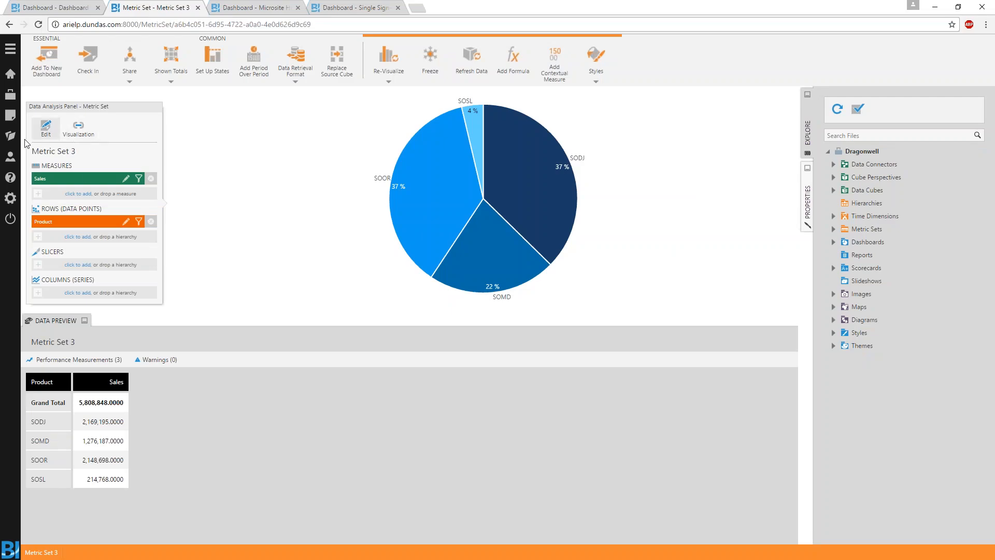
Step: Open the Sales dashboard from the recently viewed items
click(11, 136)
click(281, 524)
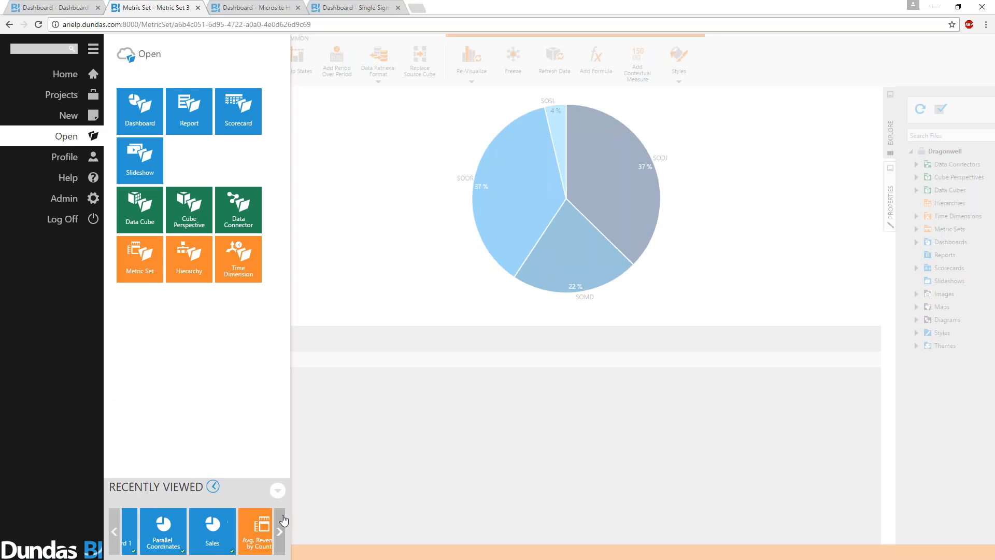
click(280, 532)
click(199, 538)
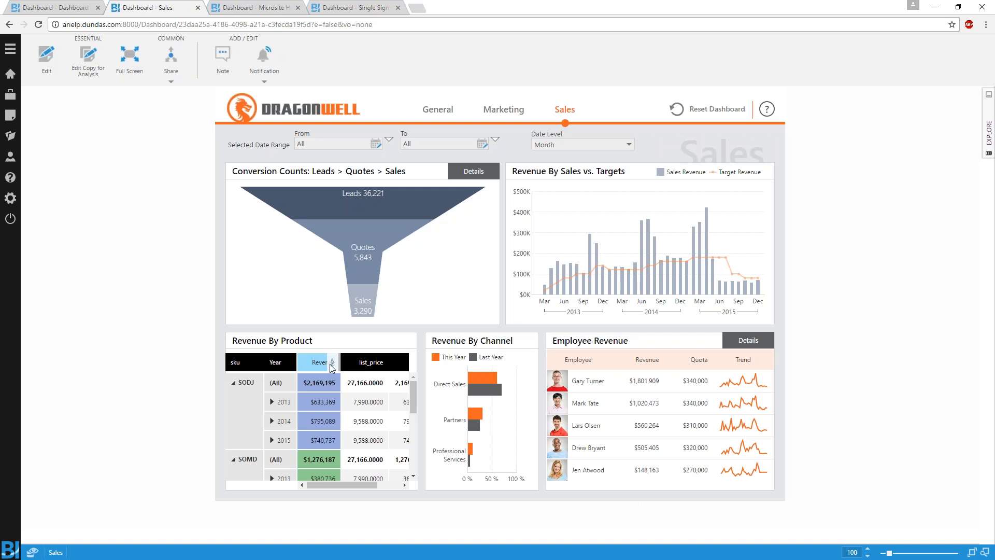
Step: Start a scheduled notification for the Sales dashboard and enable a separate email per recipient in its delivery options
click(269, 63)
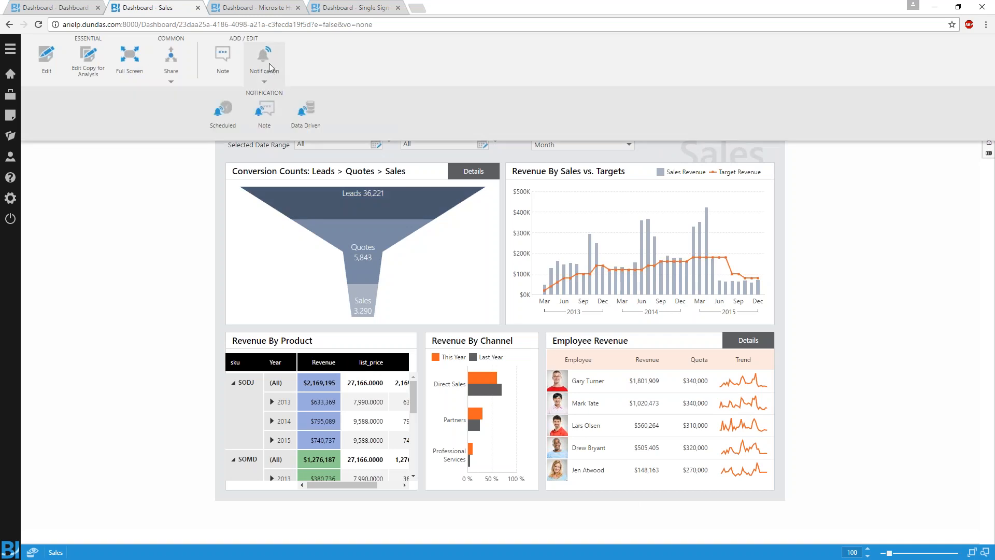
click(225, 110)
click(186, 212)
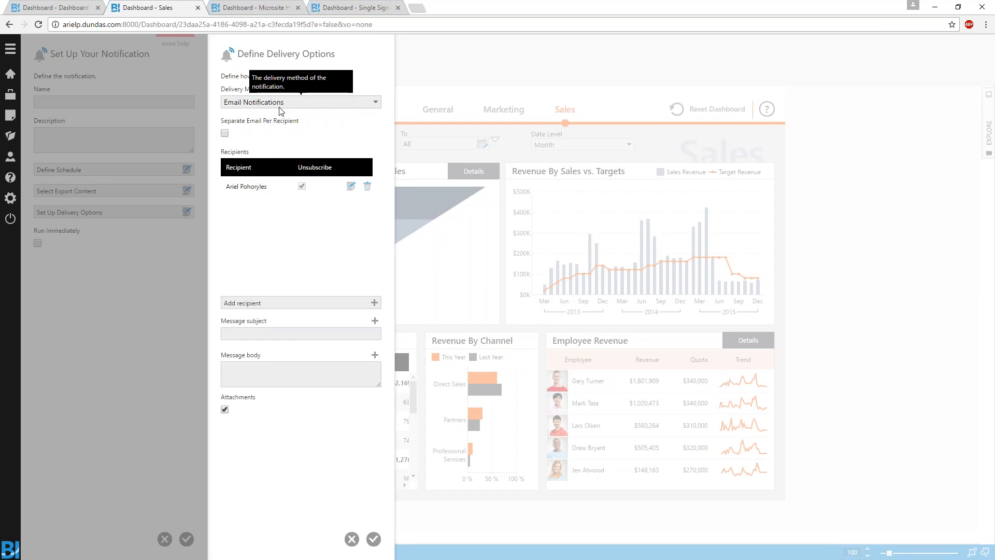
click(225, 134)
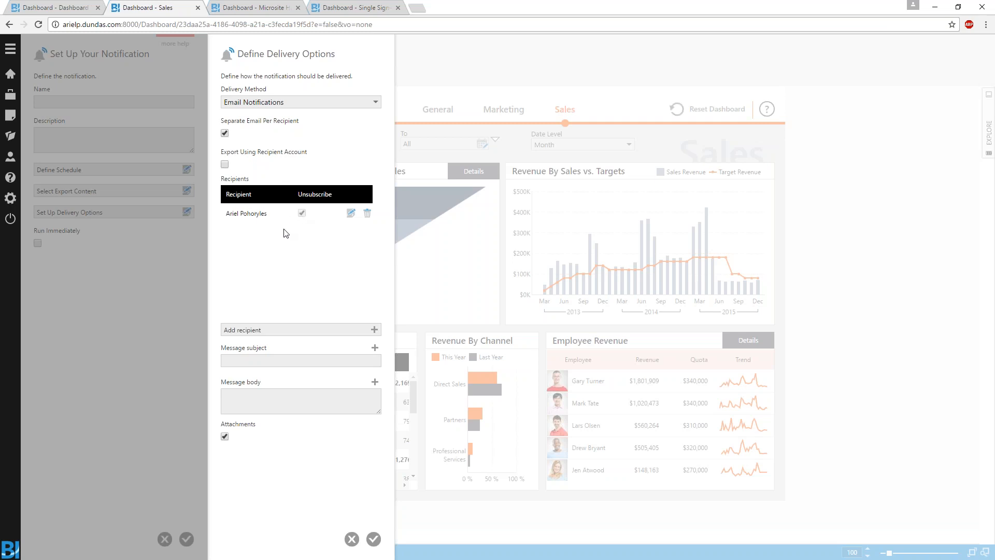
Step: Override the existing recipient's Employee parameter with the first two employees in the list and save the recipient
click(351, 213)
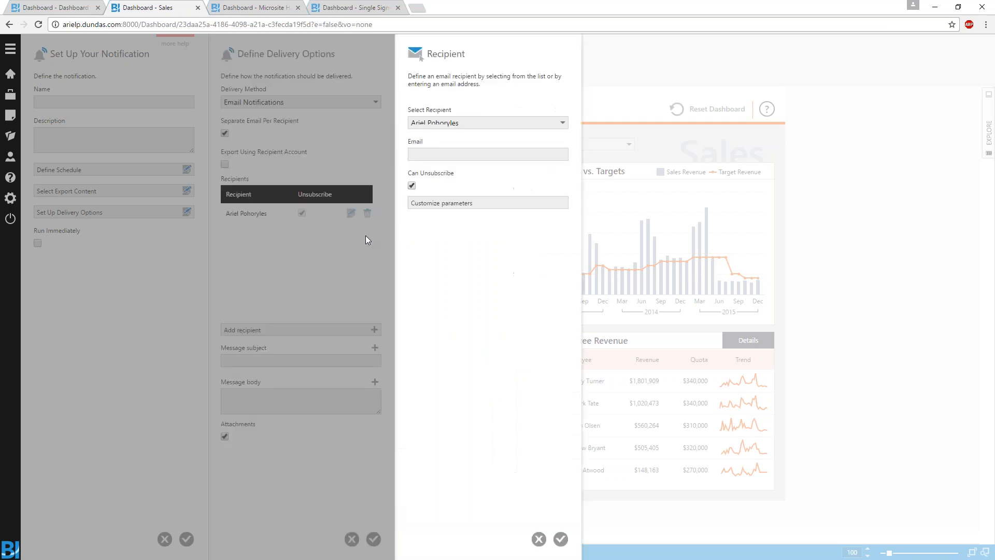
click(446, 202)
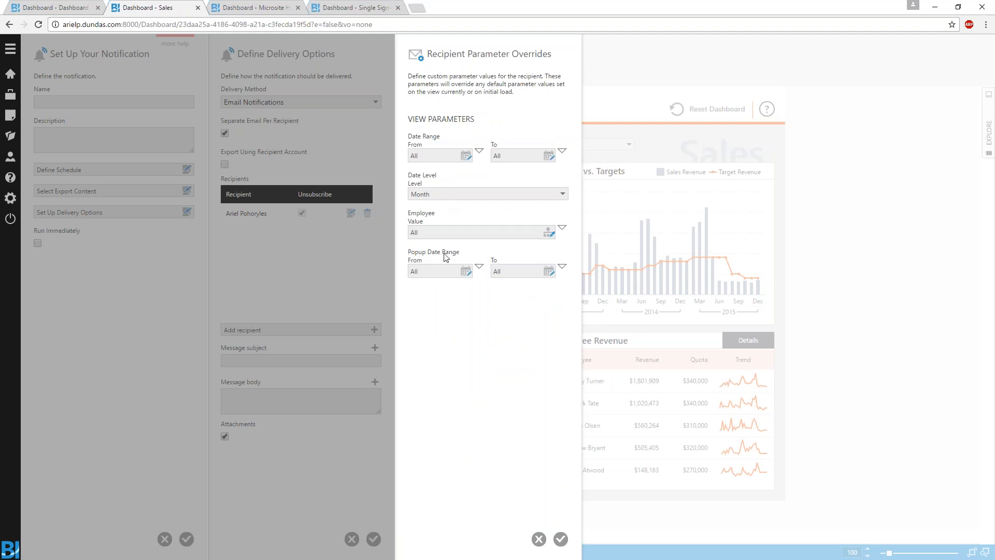
click(434, 231)
click(445, 282)
click(445, 294)
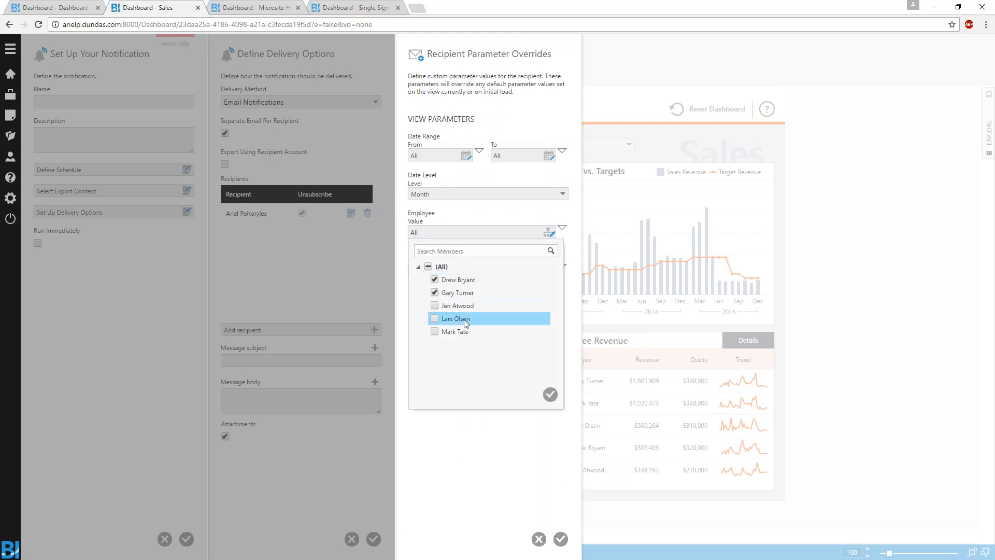
click(550, 395)
click(561, 540)
click(561, 539)
Step: Add a second recipient with the third and fourth listed employees as the Employee override, and discard the whole notification
click(274, 329)
click(449, 123)
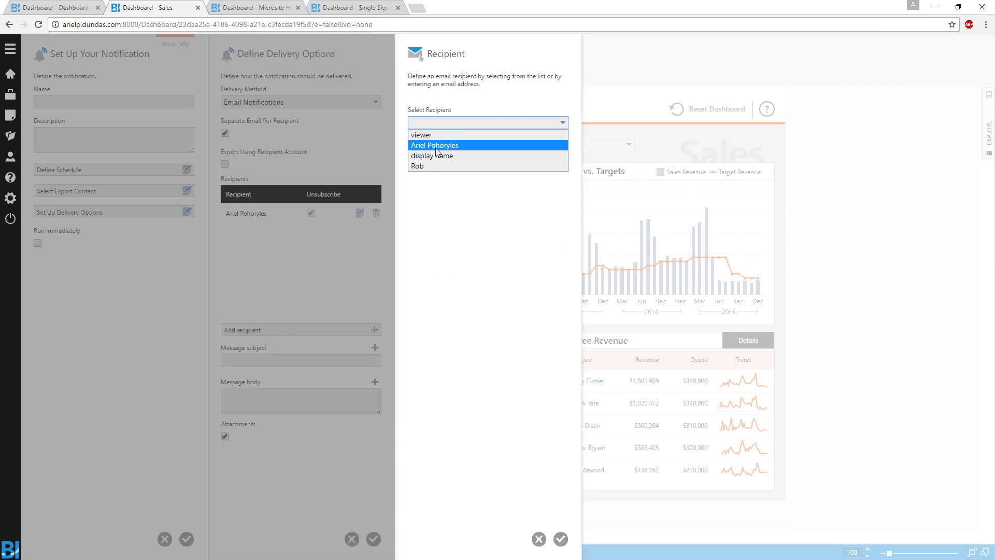
click(436, 146)
click(431, 200)
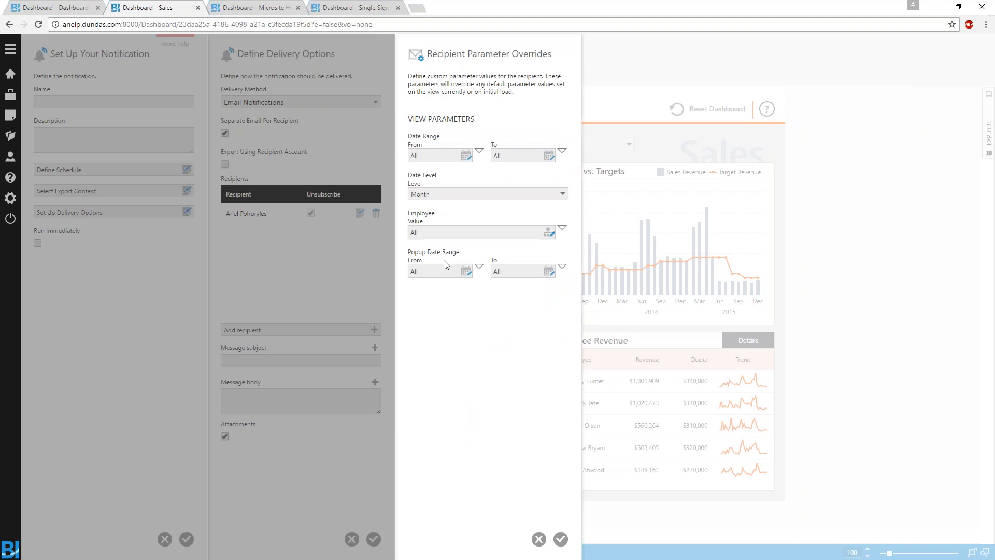
click(443, 233)
click(435, 305)
click(435, 318)
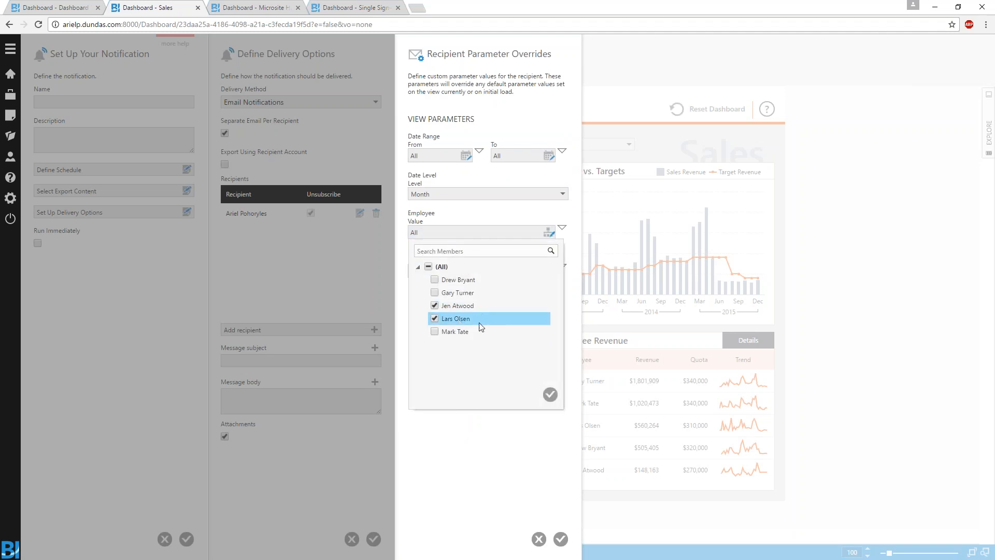
click(550, 395)
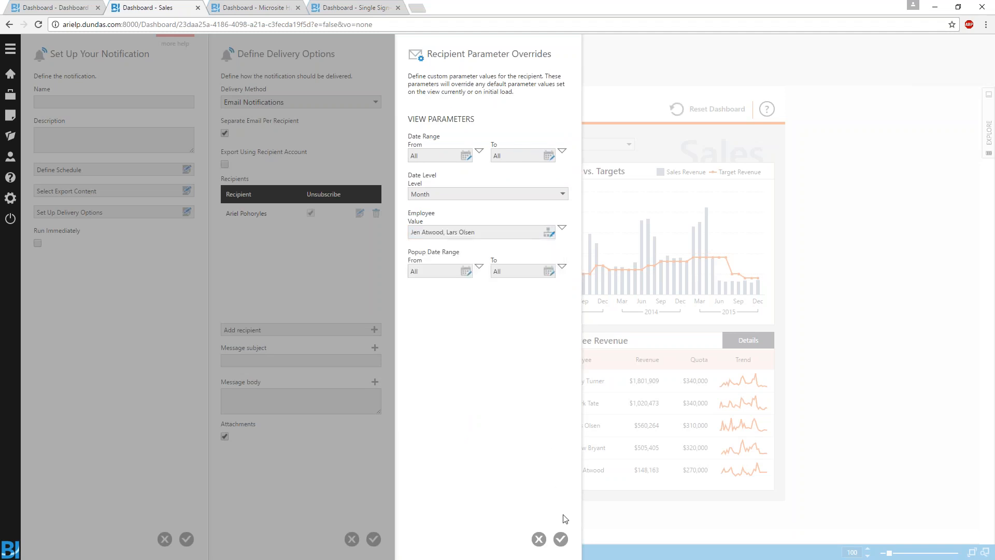
click(561, 539)
click(561, 539)
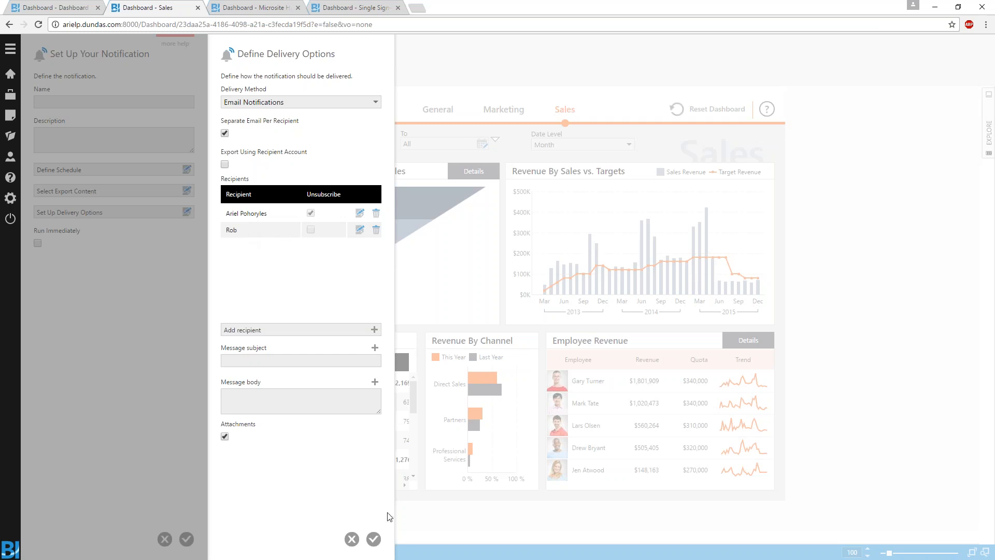
click(352, 539)
click(165, 539)
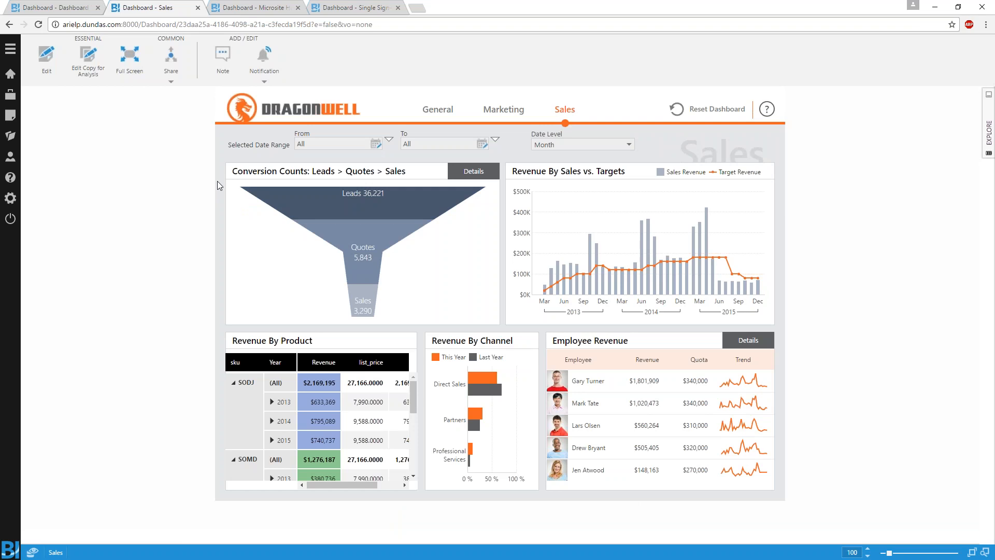
Step: Switch to the Dundas BI microsite and open the Integration example for embedding Dundas BI without code
click(261, 7)
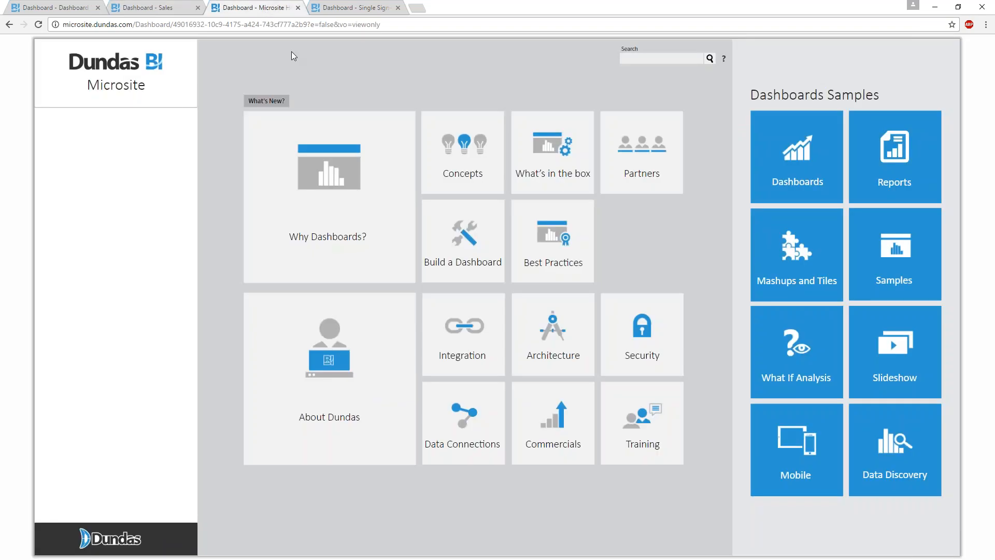
click(481, 362)
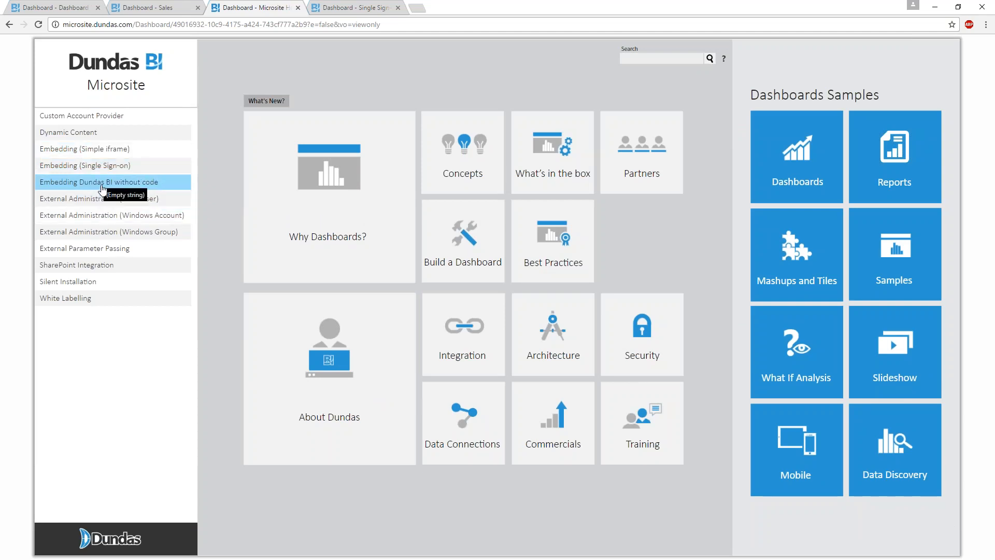
click(102, 190)
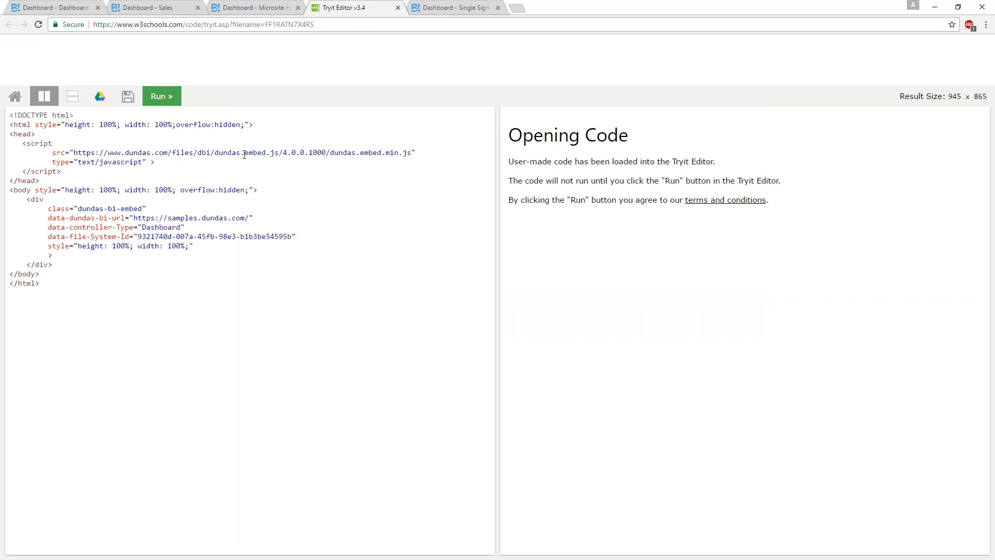
Step: Examine the embed code's dundas.embed.min.js script, dundas-bi-embed class, server URL, controller type and dashboard file ID
drag(332, 155, 412, 155)
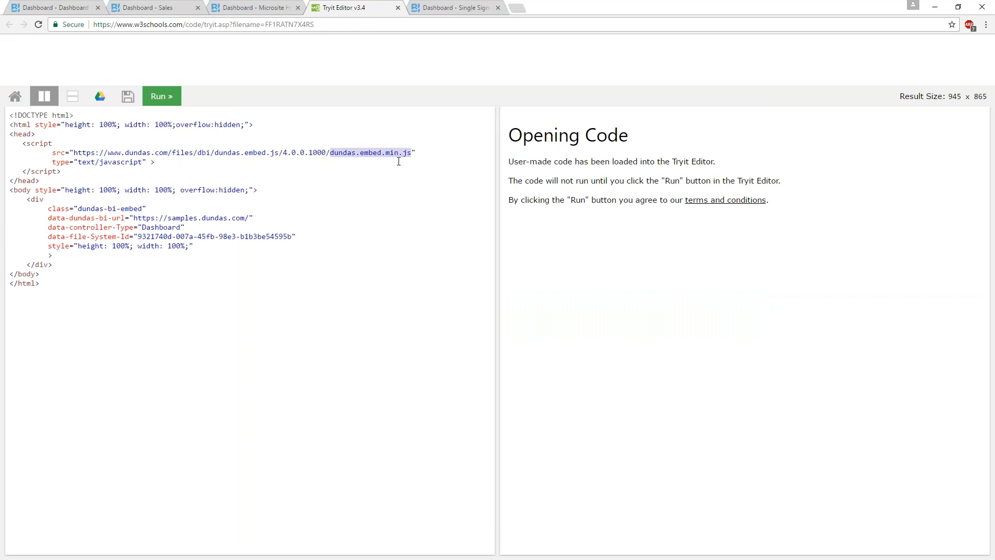
click(329, 183)
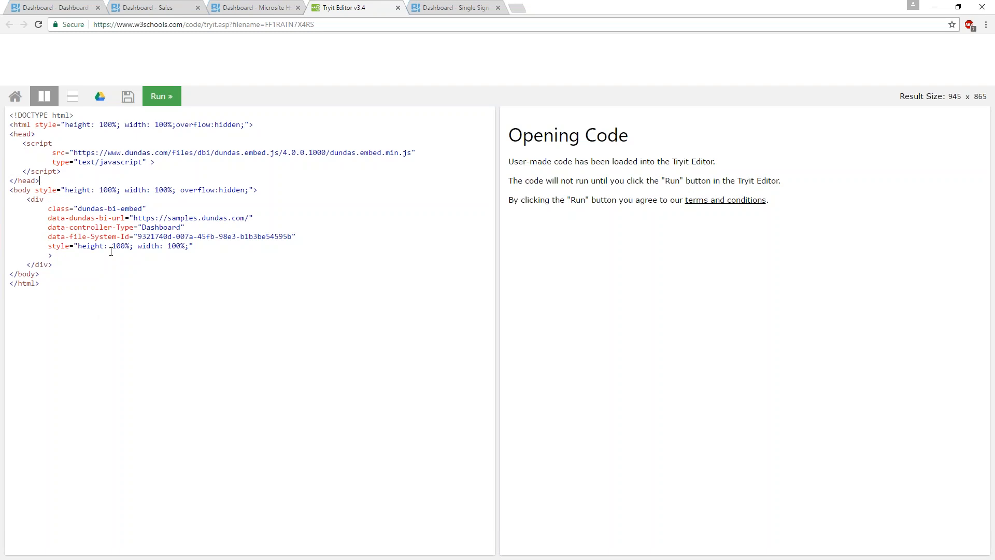
drag(78, 210, 231, 218)
click(178, 254)
click(151, 227)
drag(241, 236, 291, 238)
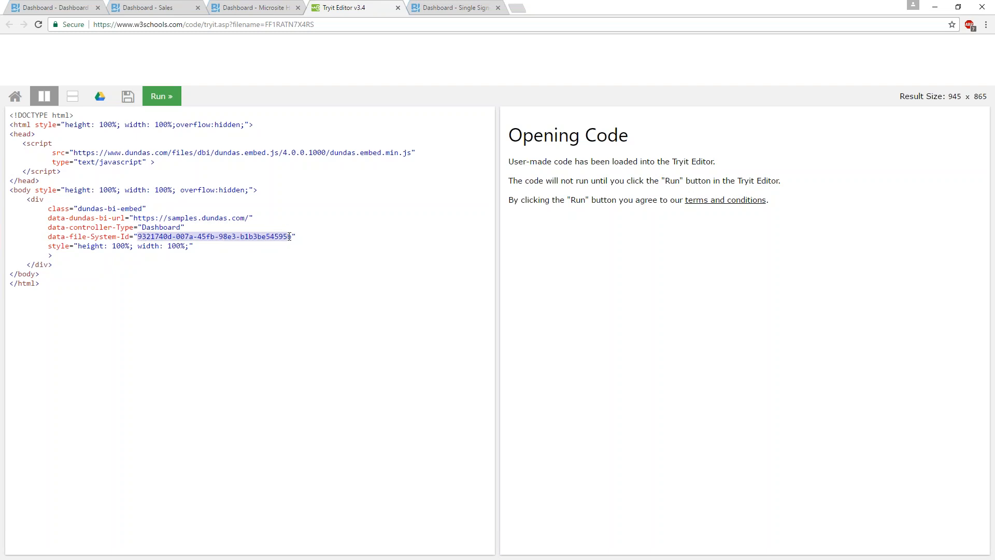
Step: Run the embed code unchanged and widen the result pane
click(272, 264)
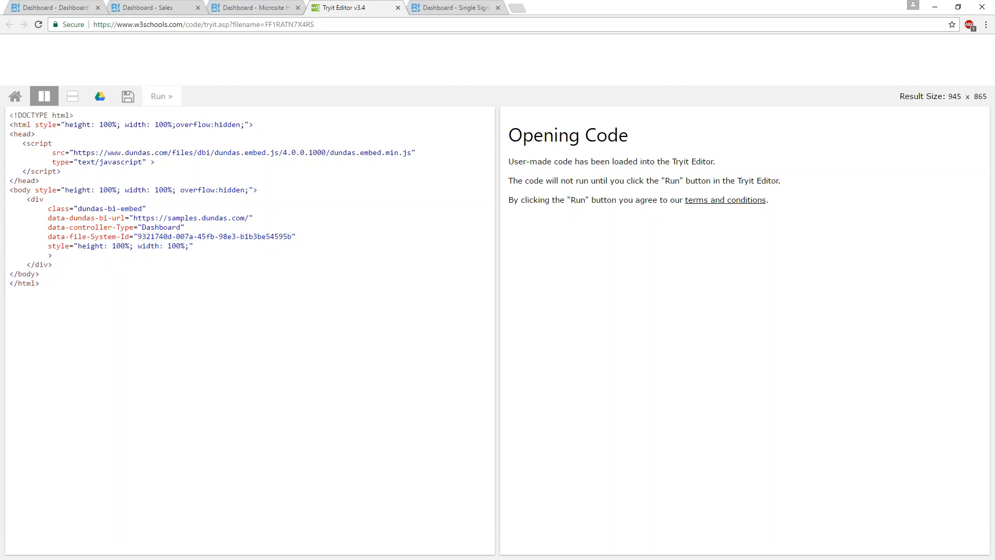
click(160, 98)
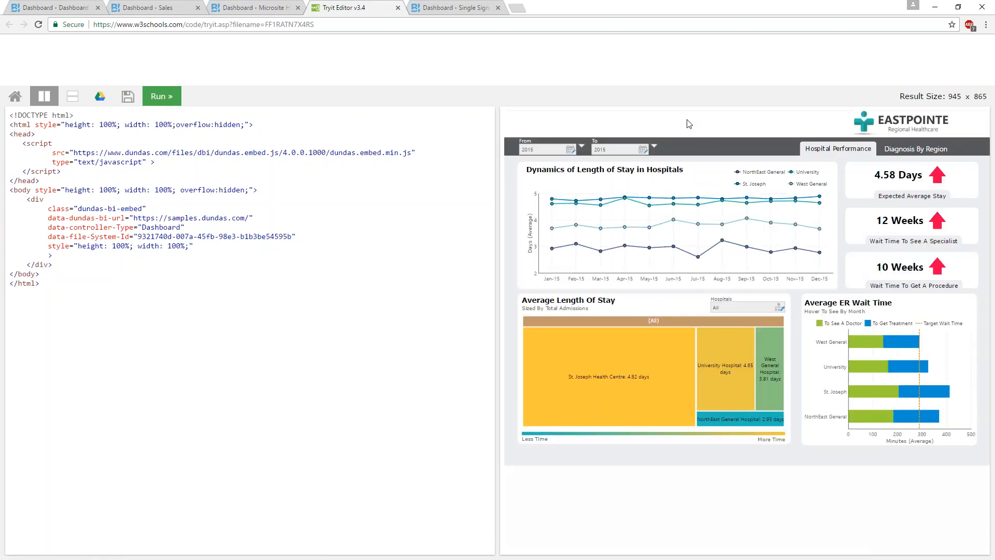
drag(498, 201, 441, 208)
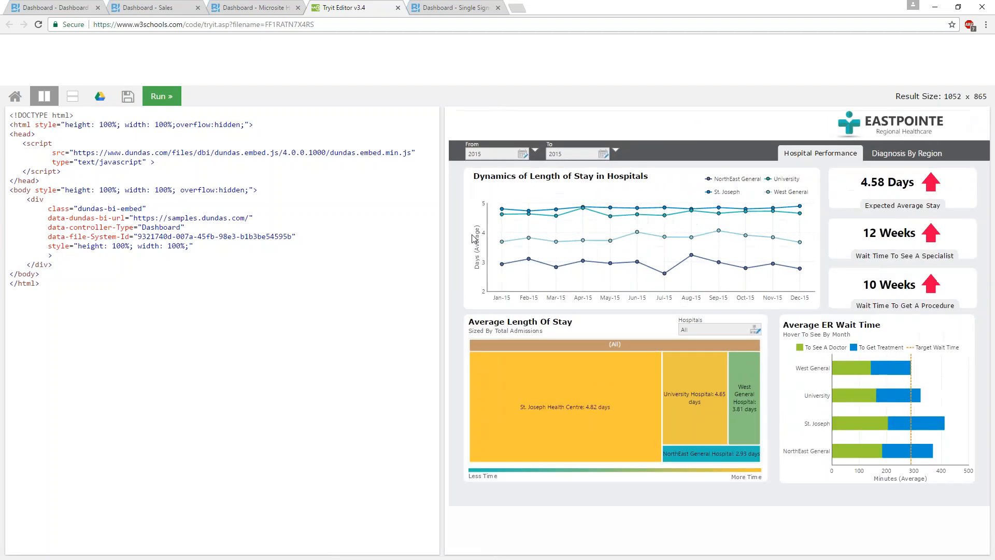
Step: Set the embedded dashboard's height and width to 50% in the div style and rerun the code
double_click(118, 246)
text(50)
double_click(170, 245)
text(50)
click(161, 97)
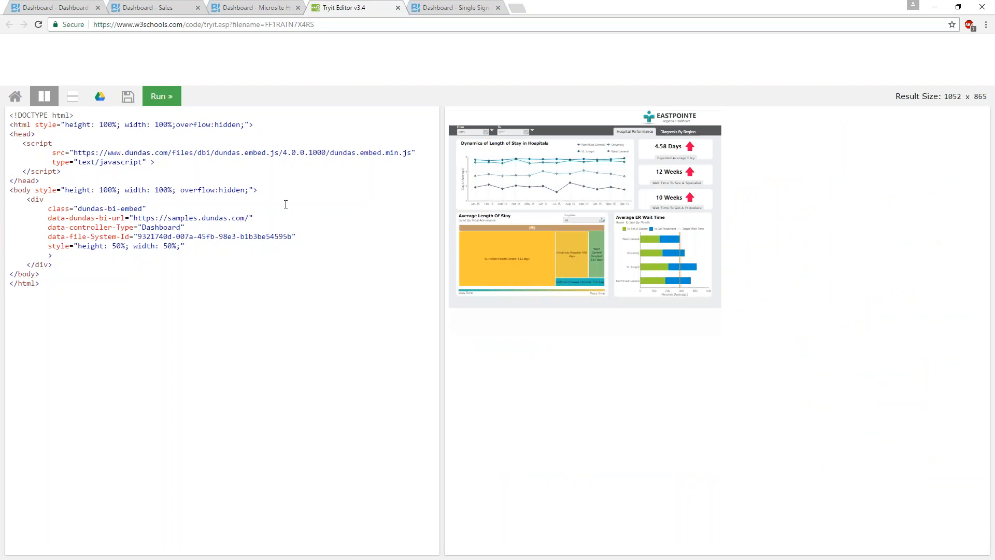
Step: Show the diagram for Single Sign-on (SSO) using Federated Identity (SAML 2.0)
mouse_move(537, 262)
click(456, 8)
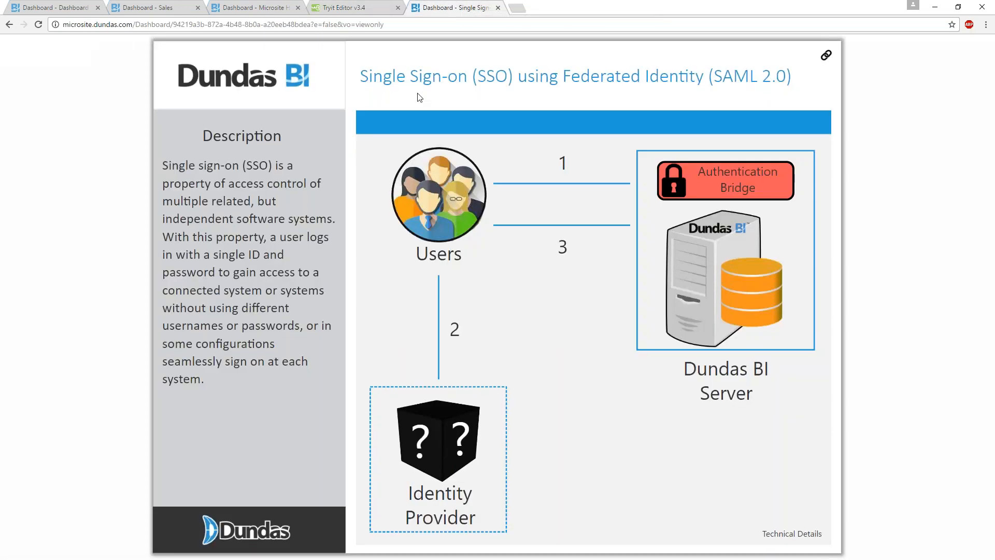
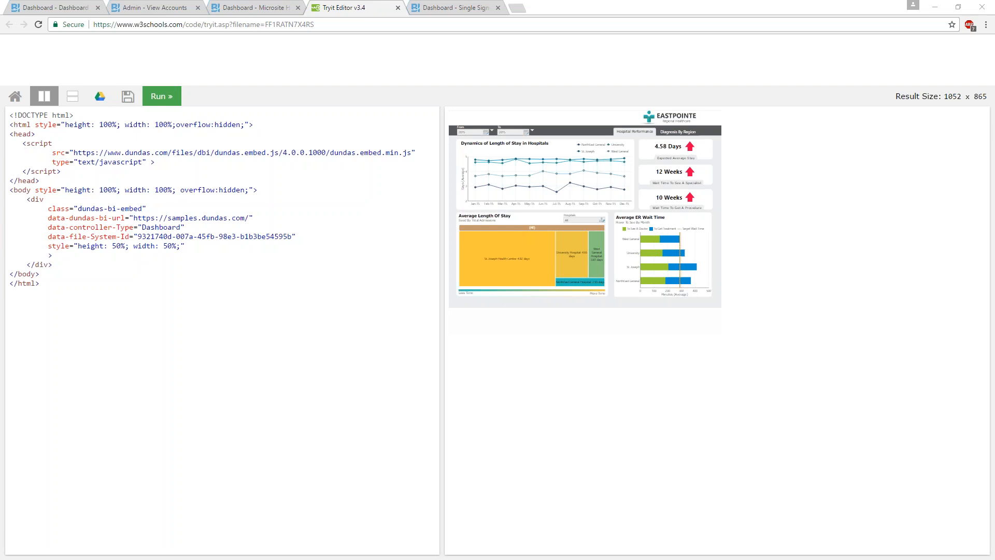
Step: Leave the account administration page and reopen the recently viewed Sales dashboard
click(171, 6)
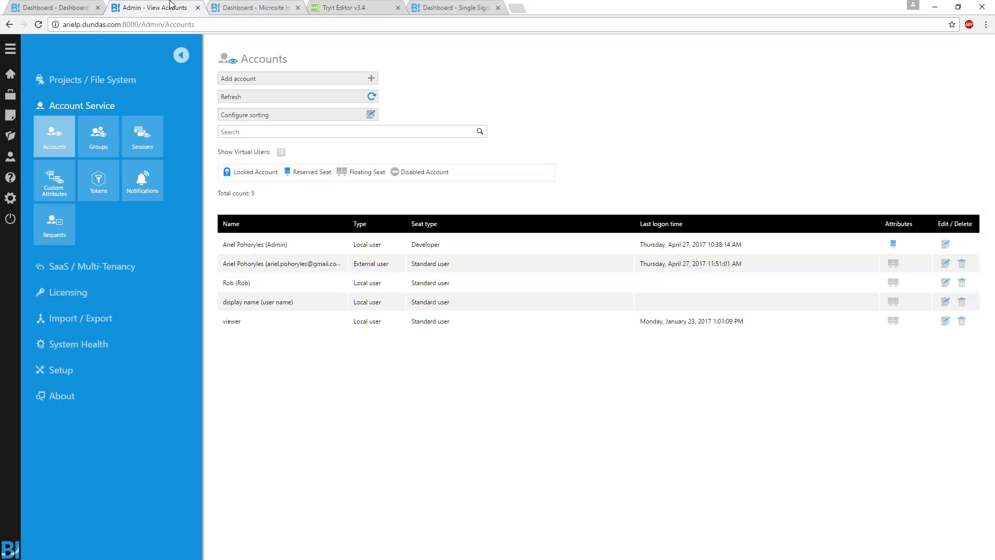
click(10, 136)
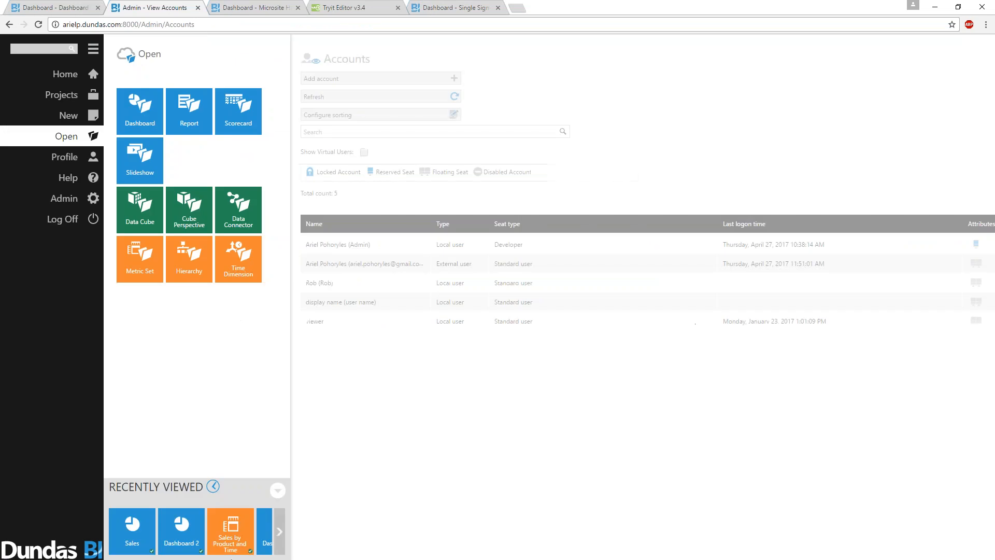
click(133, 528)
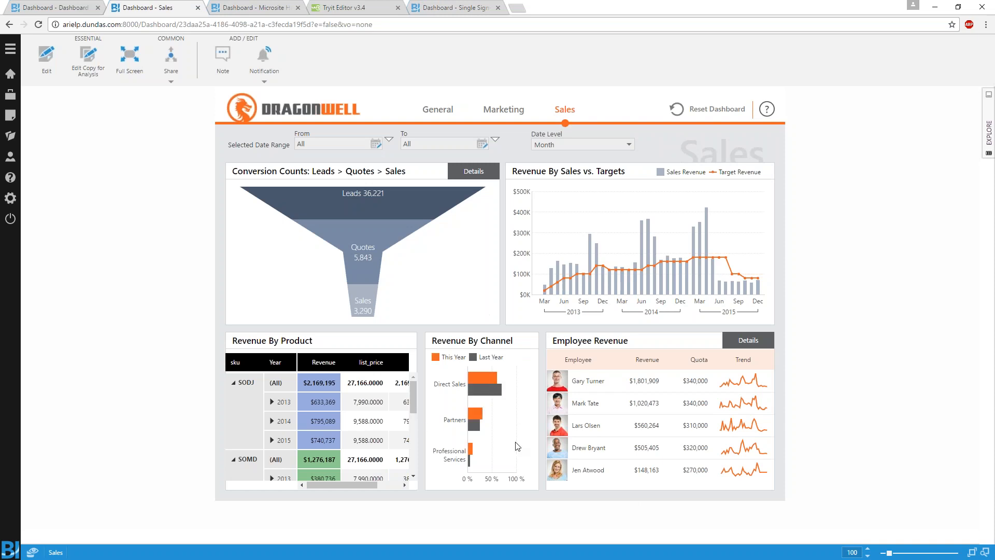
Step: View the Revenue By Channel chart's metric set on its own and return to the Sales dashboard in edit mode, saving it
right_click(506, 420)
click(534, 493)
click(528, 513)
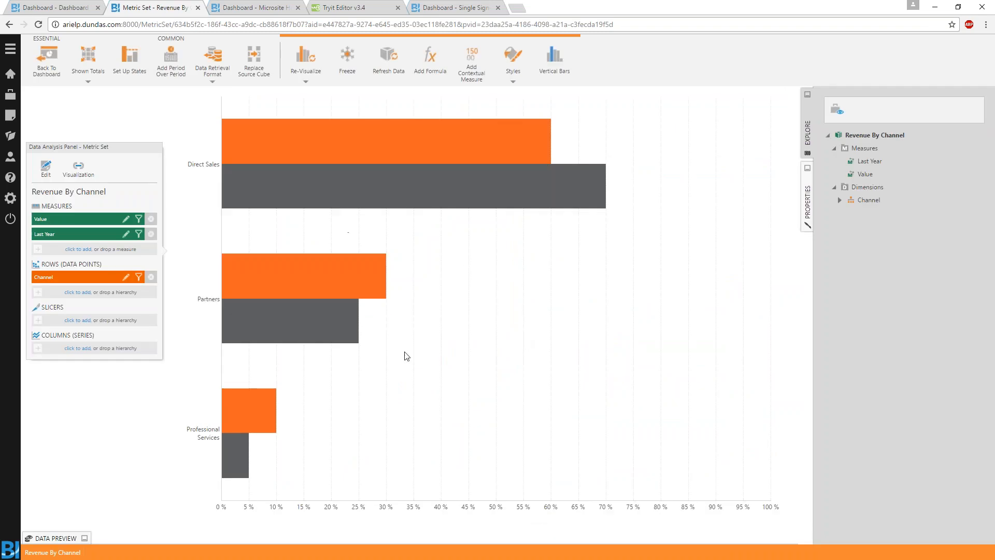
click(47, 58)
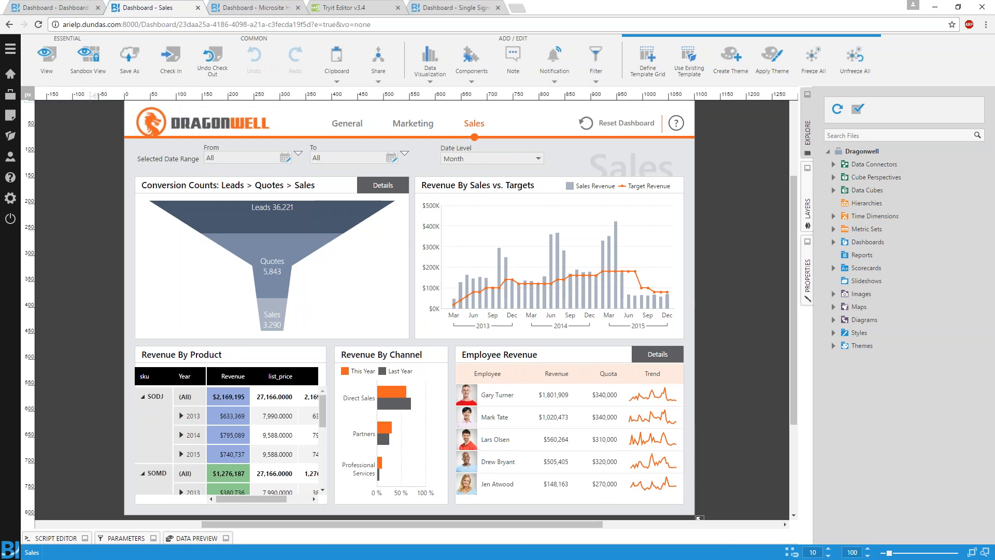
key(ctrl+s)
Step: Revisit the embed code in the Tryit Editor and return to the Sales dashboard
click(327, 7)
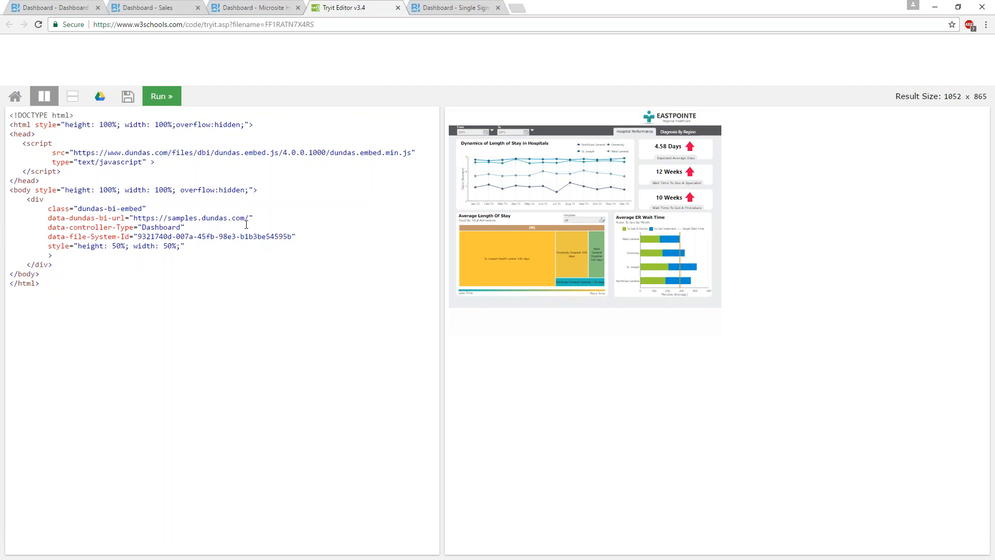
click(238, 6)
click(177, 6)
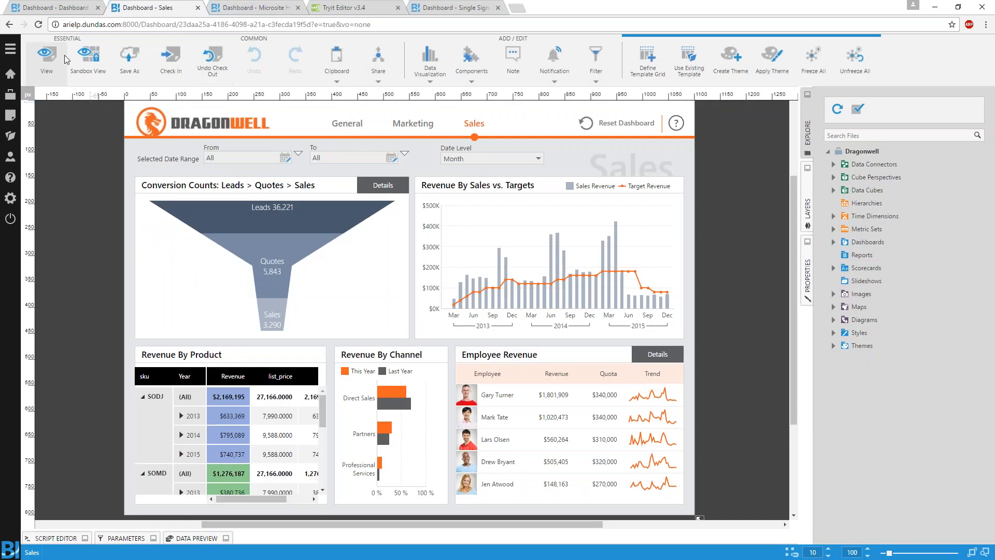
Step: Examine the scheduled notification setup from the Sales dashboard's view mode and close it without creating a notification
click(48, 57)
click(266, 59)
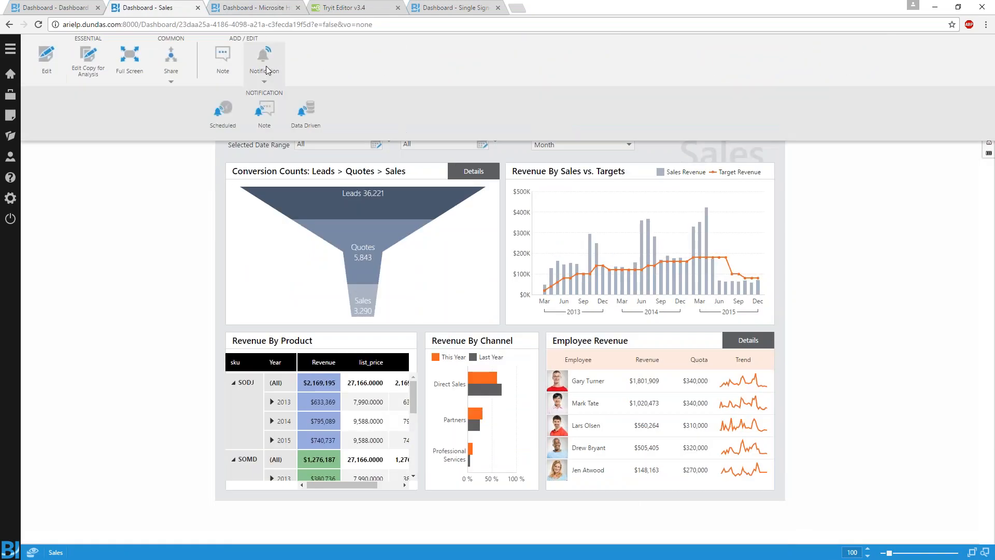
click(224, 114)
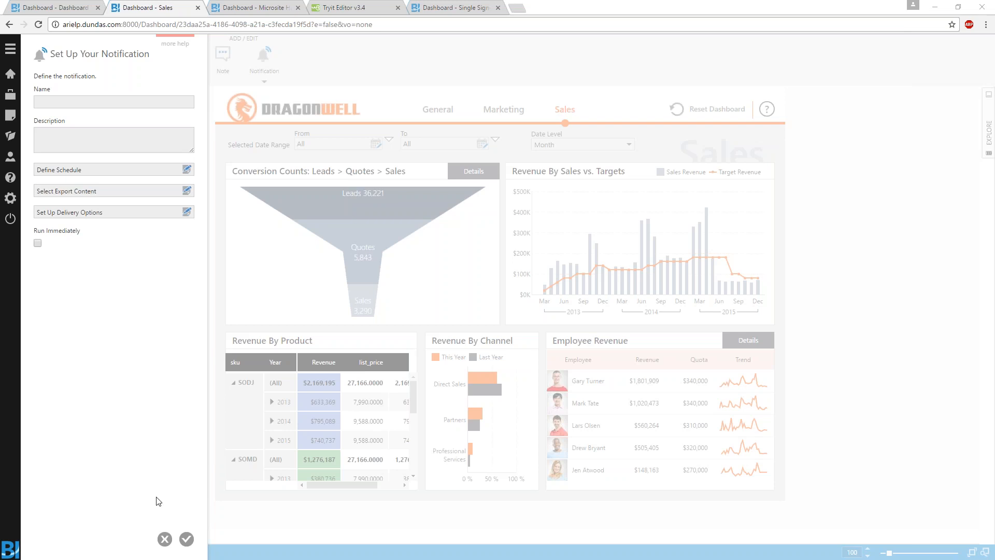
click(166, 539)
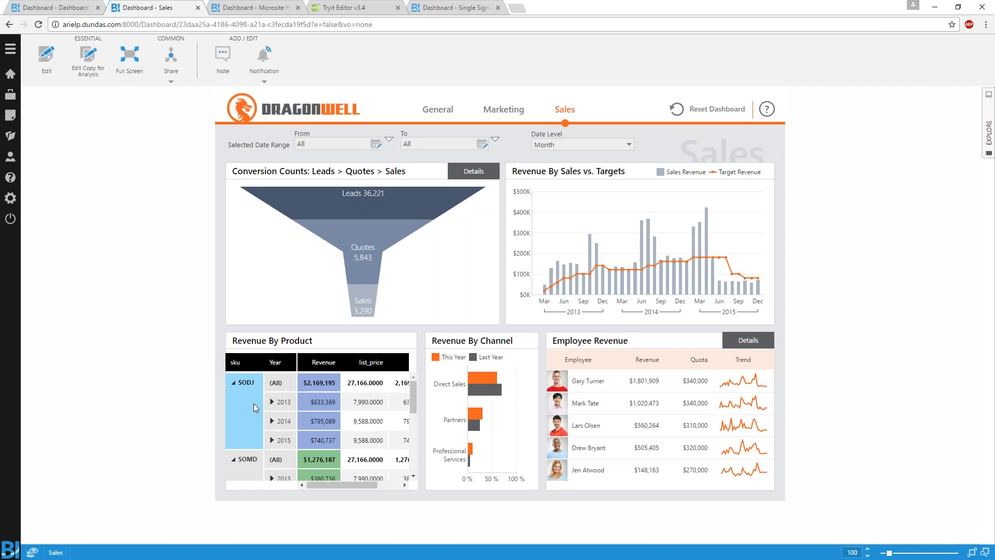
Step: Switch the Sales dashboard to edit mode and examine the Revenue By Sales vs. Targets chart's main properties, including the data refresh options
click(46, 57)
click(441, 290)
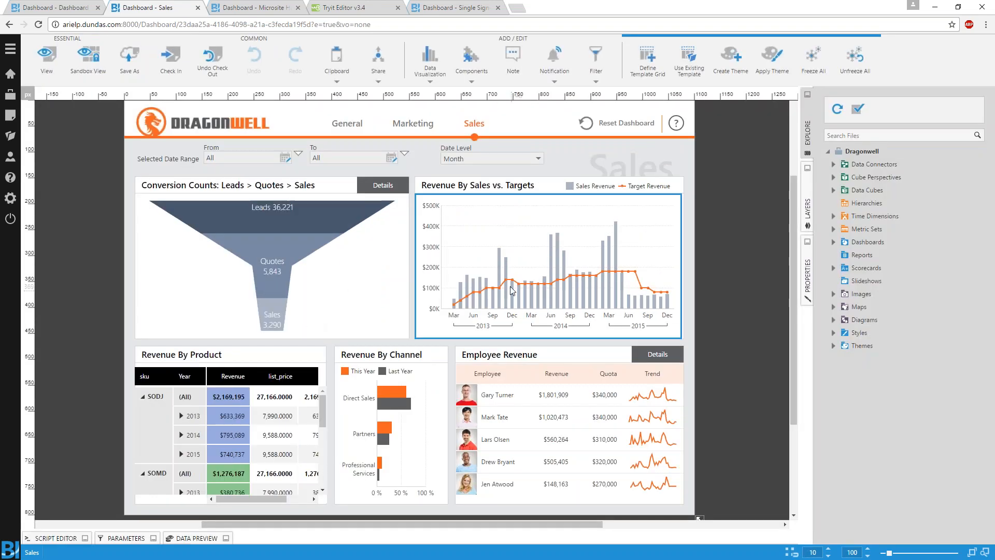
click(809, 267)
scroll(907, 367, down, 3)
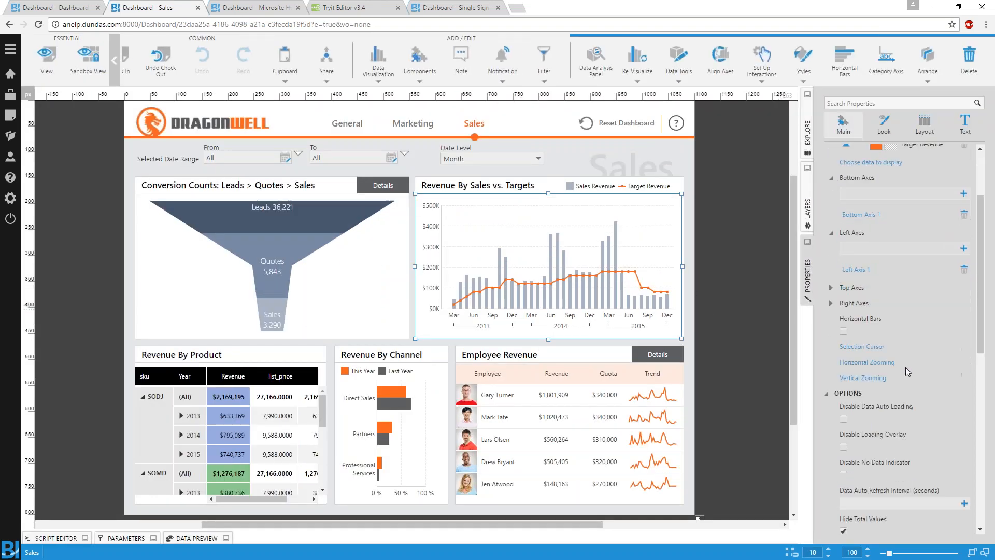